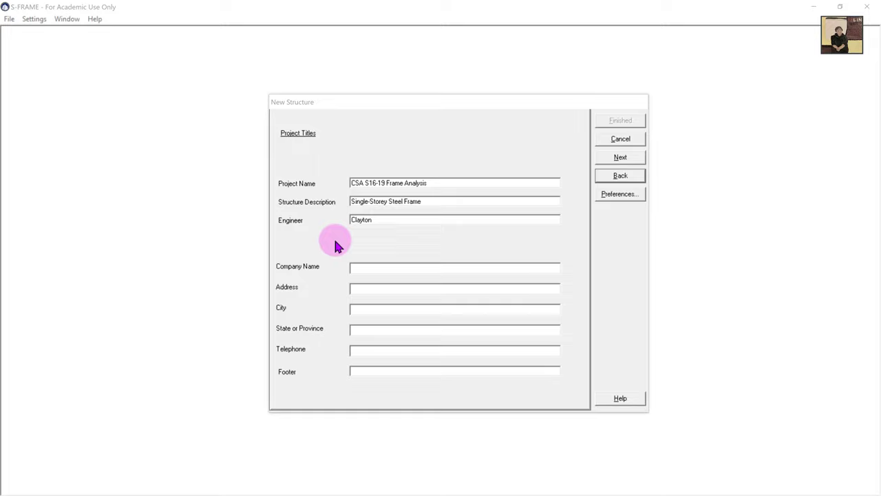
Step: Accept the entered project titles and keep the metric input units and metric result units for the new structure
click(359, 265)
click(635, 159)
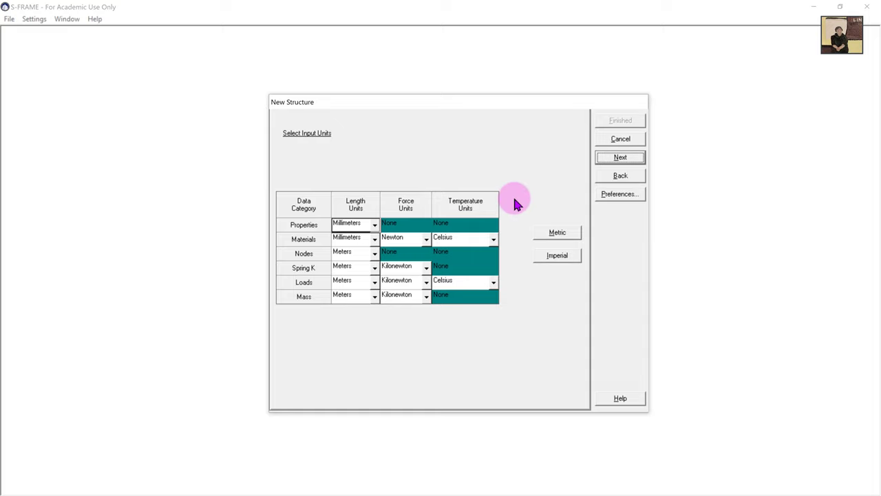
click(631, 158)
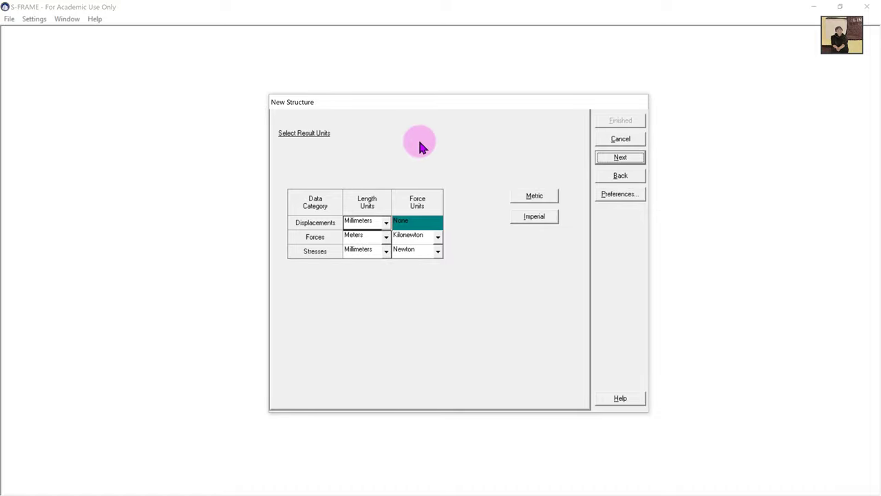
click(624, 160)
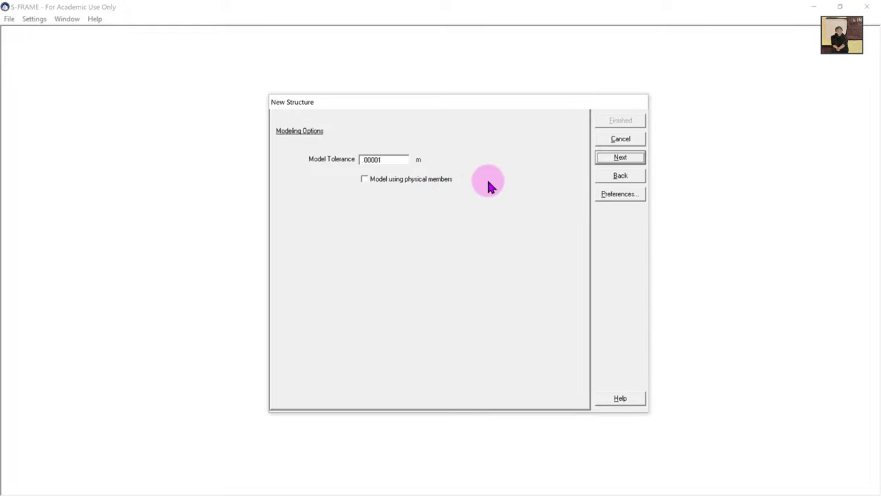
Step: Keep the .00001 m tolerance and the NBCC 2015, CSA 2014 and CAN/CSA S16-19 codes, and create a blank model
click(640, 162)
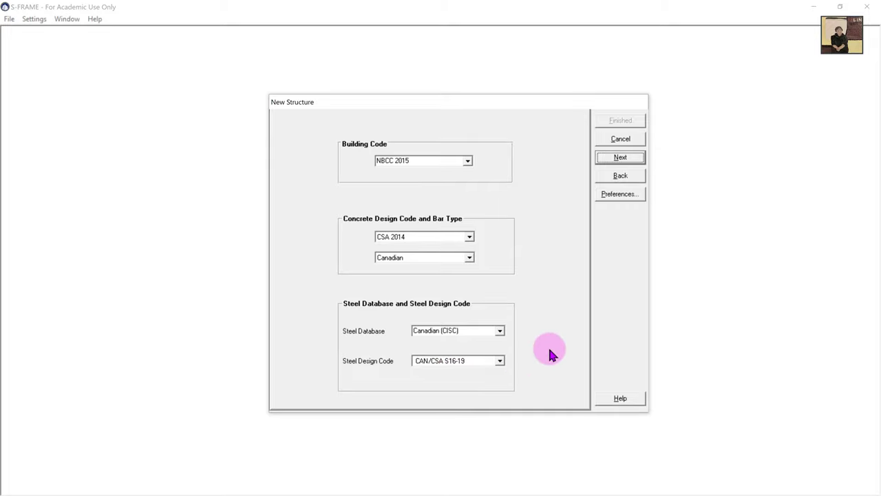
click(619, 159)
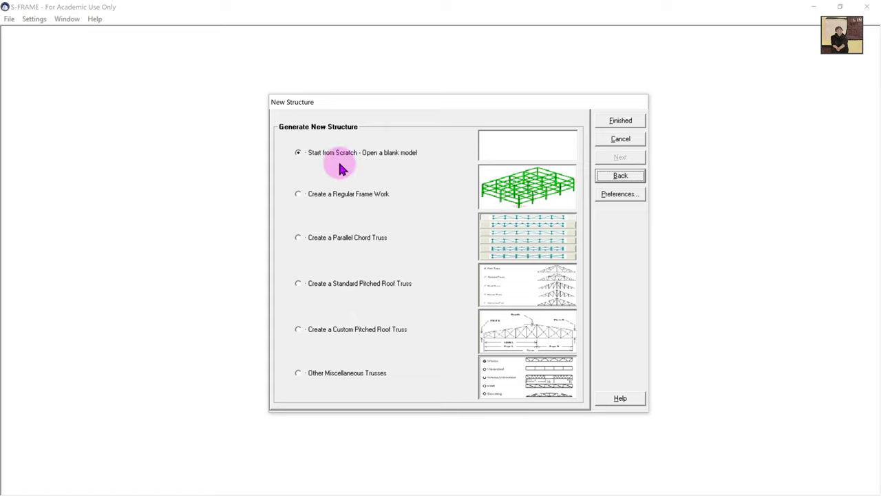
click(621, 123)
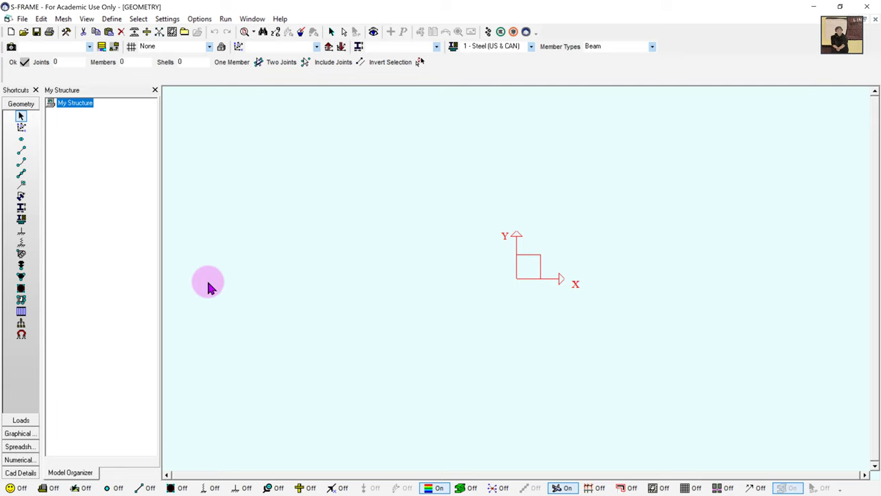
click(21, 421)
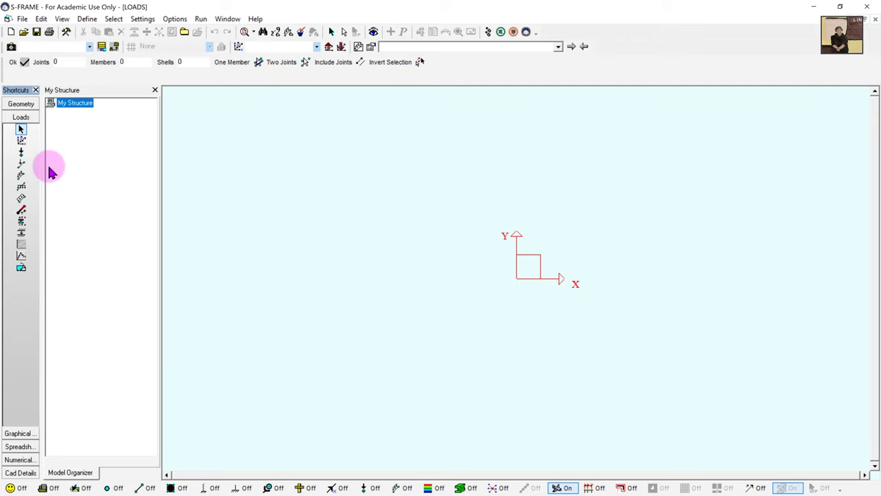
click(21, 104)
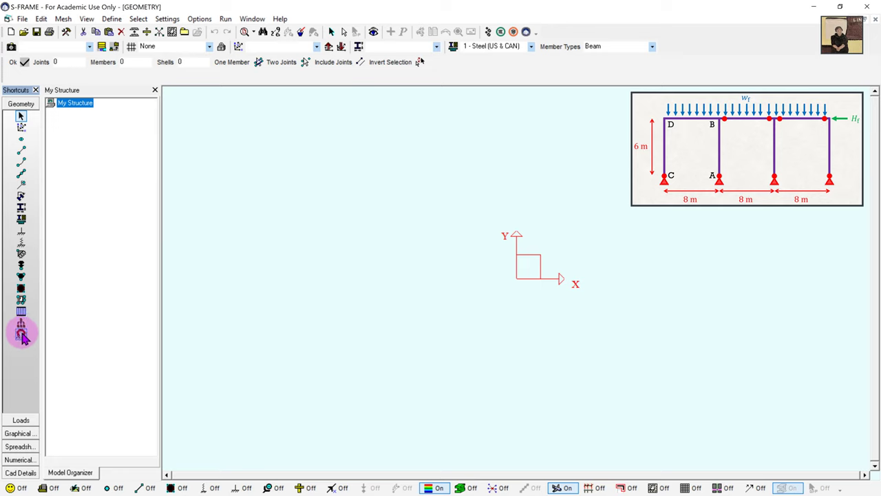
Step: Add a joint at the origin with X and Y coordinates of 0 m
click(22, 139)
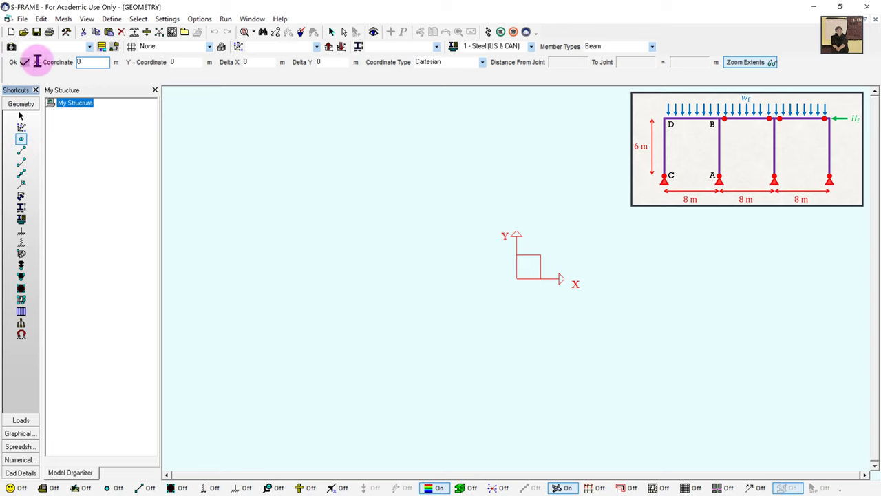
click(84, 61)
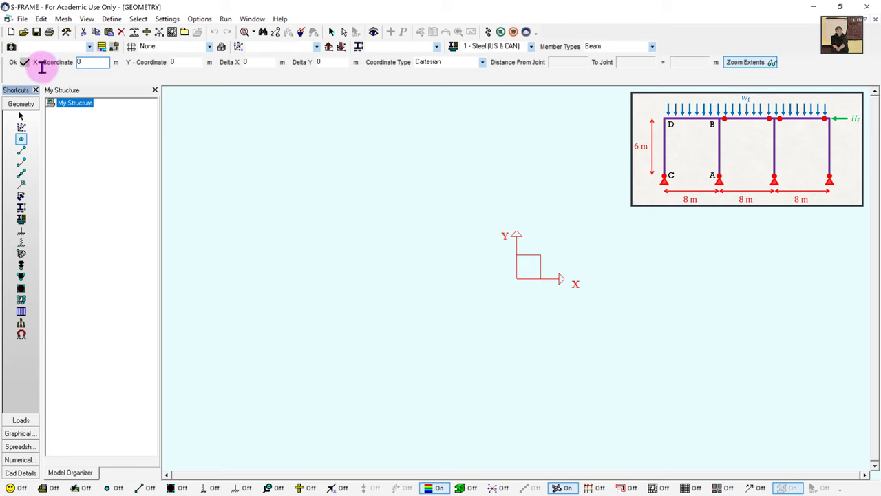
key(Tab)
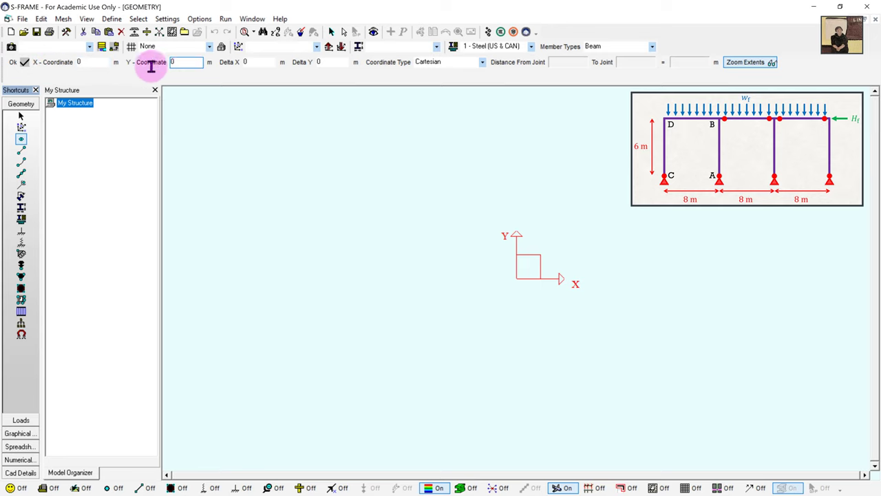
click(15, 66)
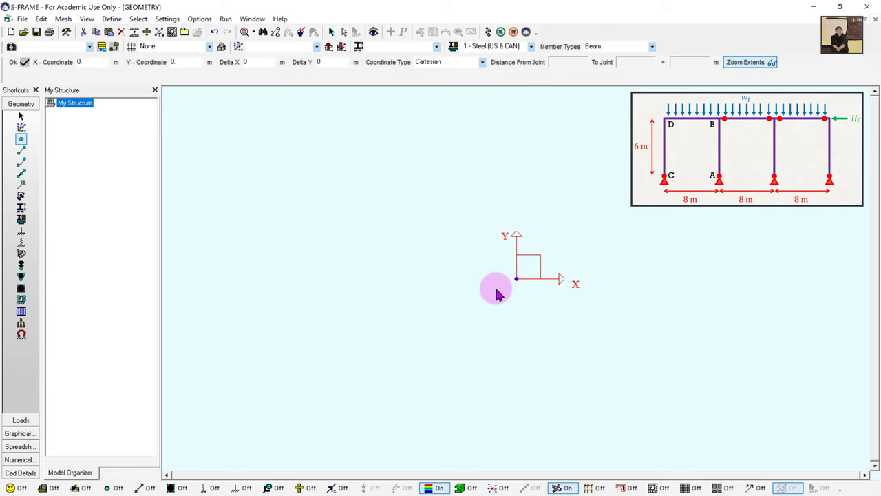
click(516, 279)
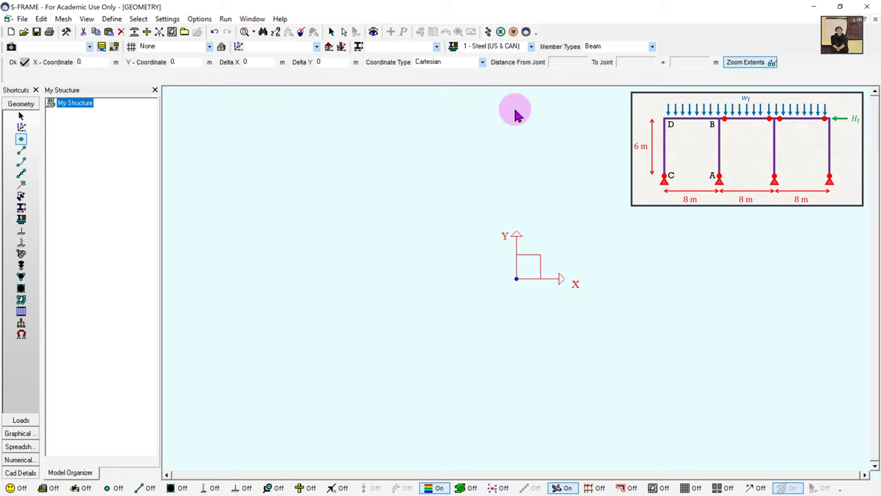
Step: Add a second joint above the origin at X 0 m, Y 6 m
click(93, 59)
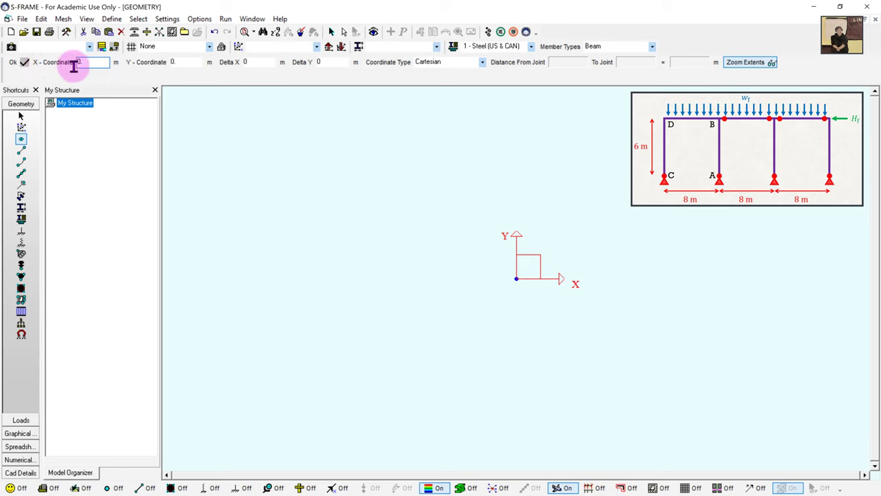
click(188, 61)
double_click(187, 61)
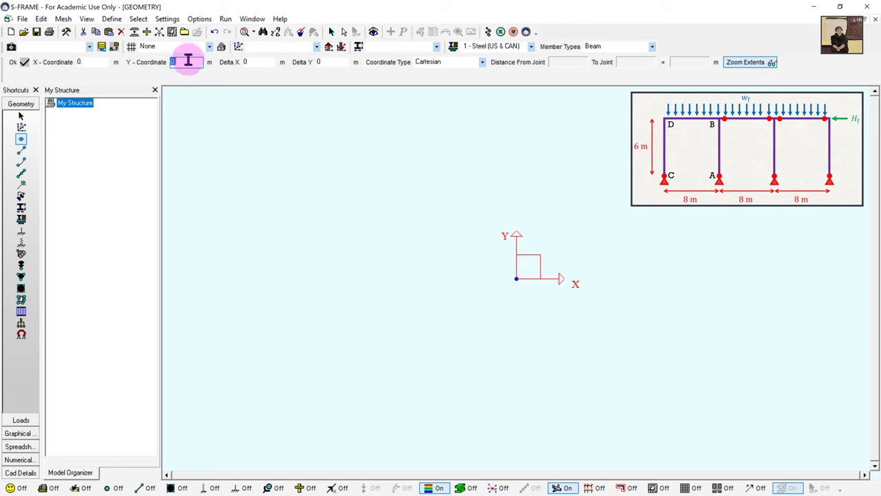
click(14, 63)
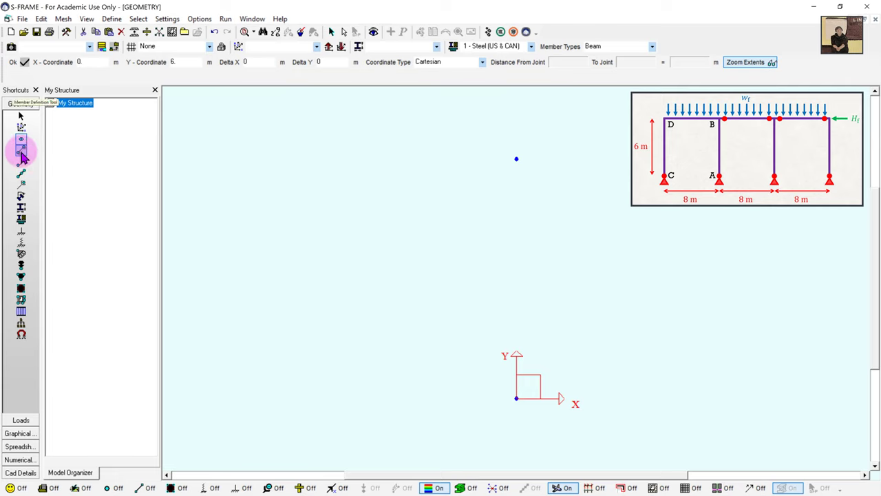
Step: Define a two-joint member from the origin joint up to the joint above it as the first column
click(20, 155)
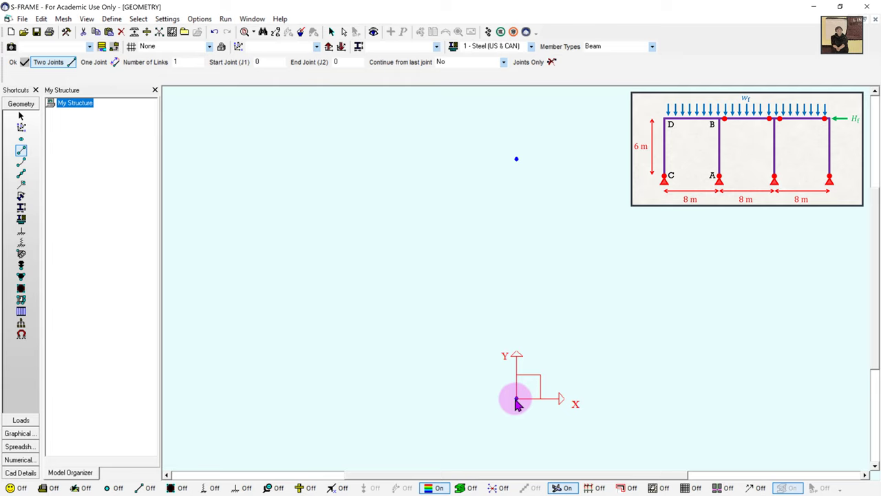
click(517, 399)
click(518, 159)
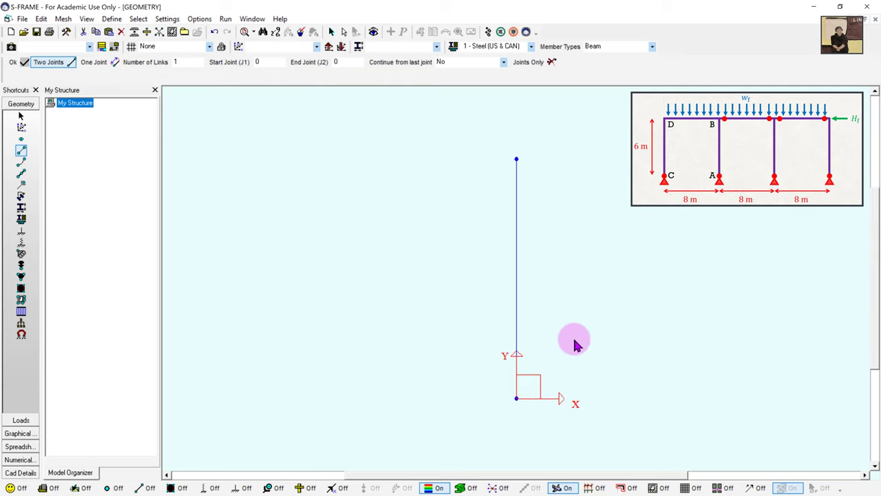
Step: Generate an 8 m beam member in the +X direction from the column's top joint using the one-joint method
click(21, 138)
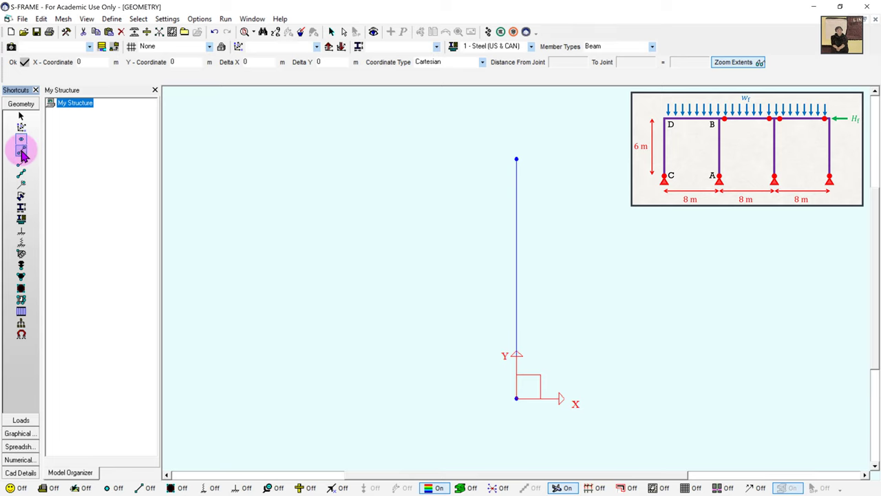
click(21, 151)
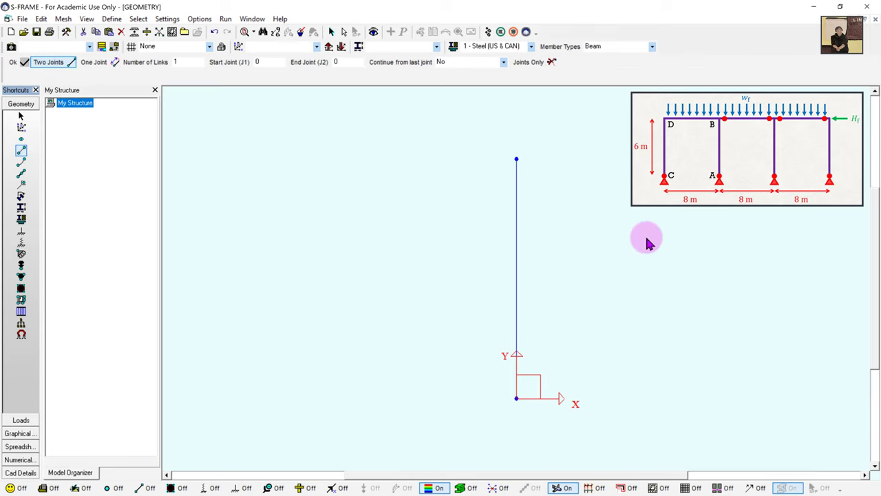
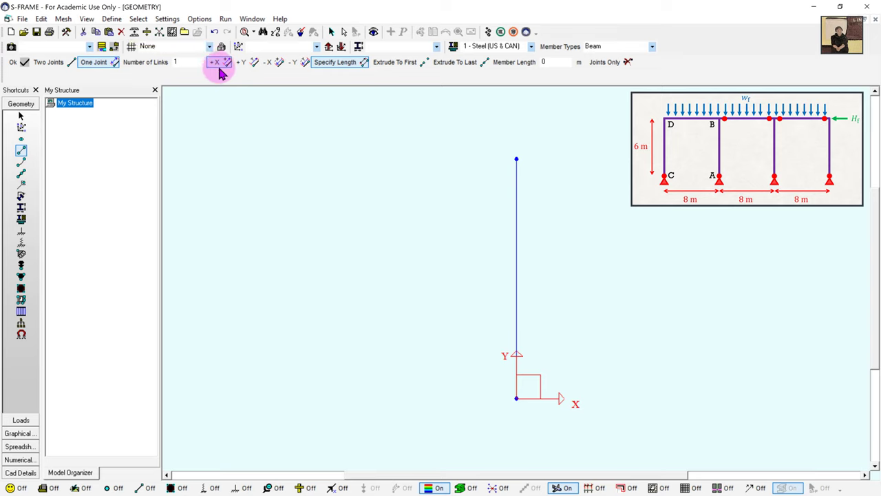
click(219, 65)
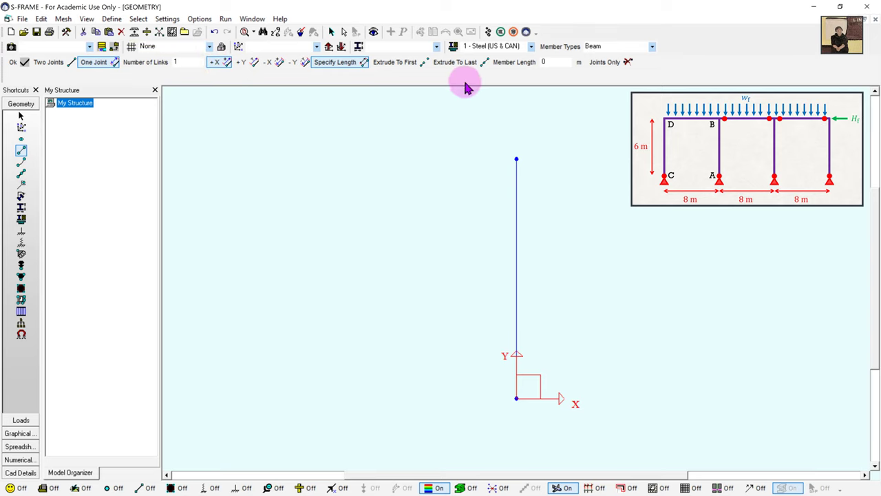
click(553, 60)
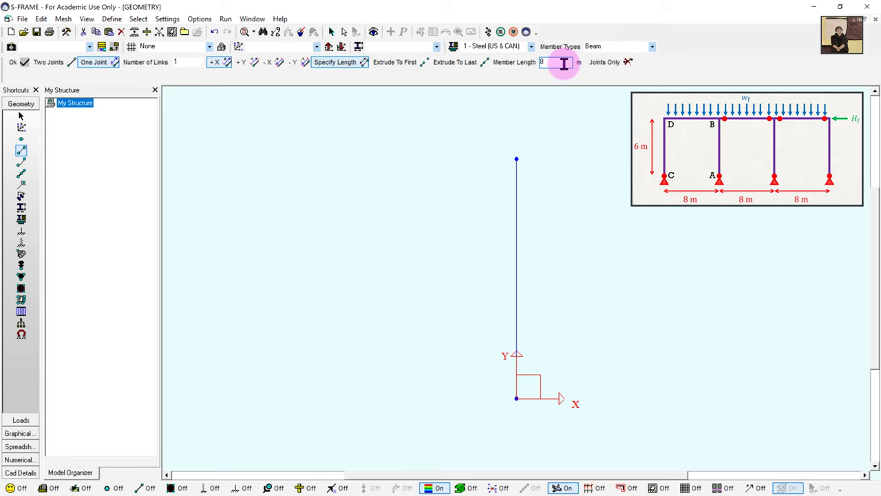
text(8)
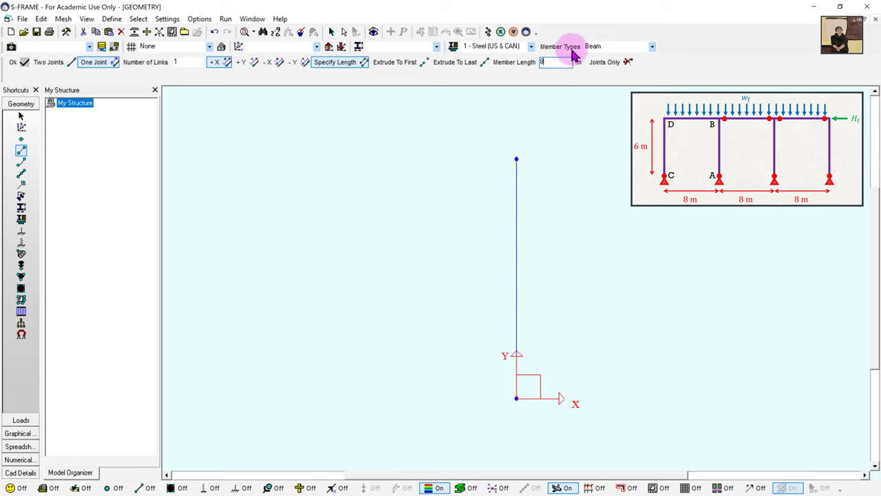
click(214, 63)
click(19, 63)
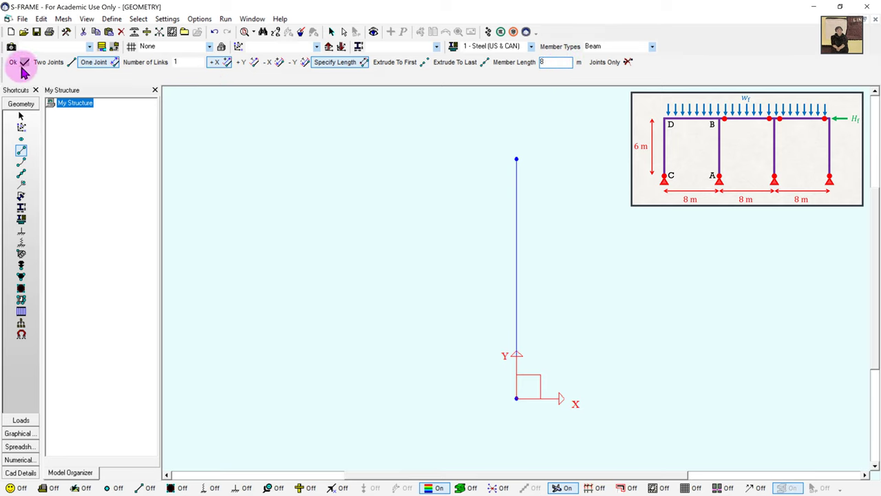
click(517, 159)
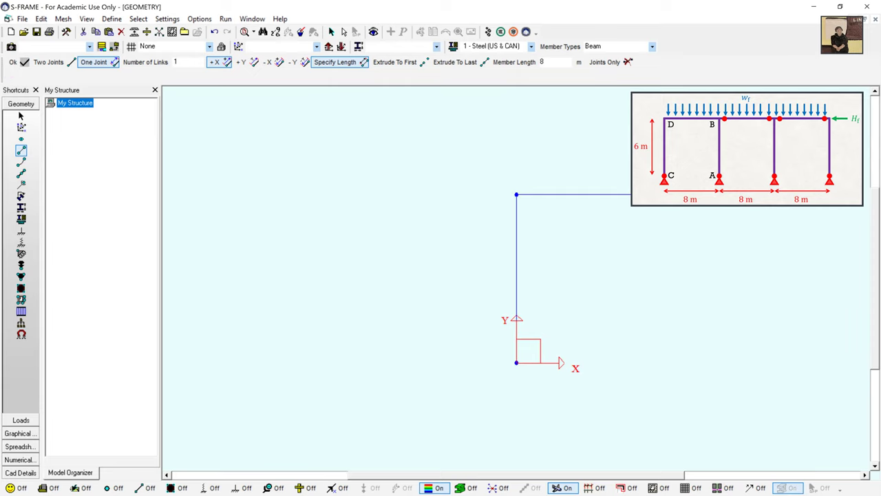
Step: Extend the beam line with two more 8 m members in +X, each starting from the previous beam's end joint
middle_drag(682, 250, 448, 256)
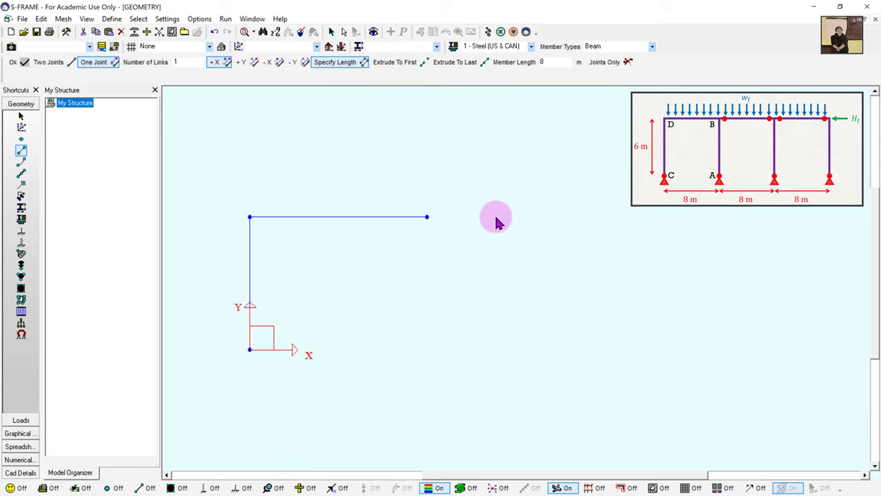
click(427, 217)
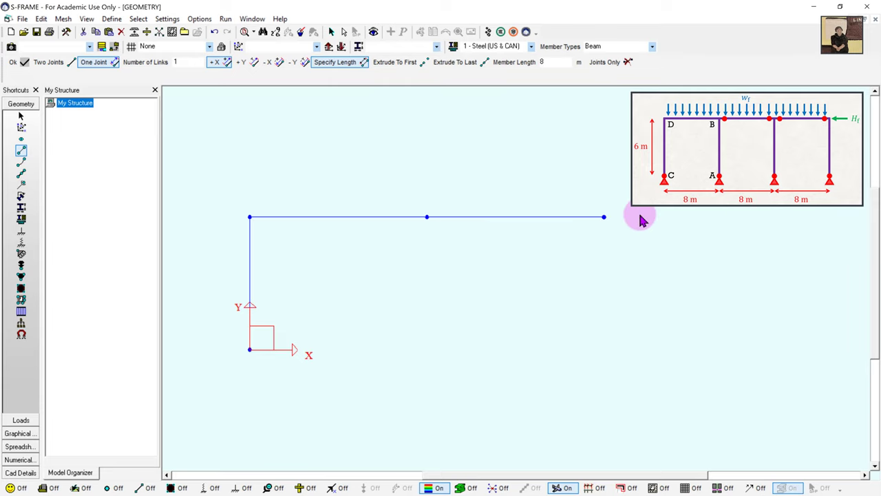
click(604, 217)
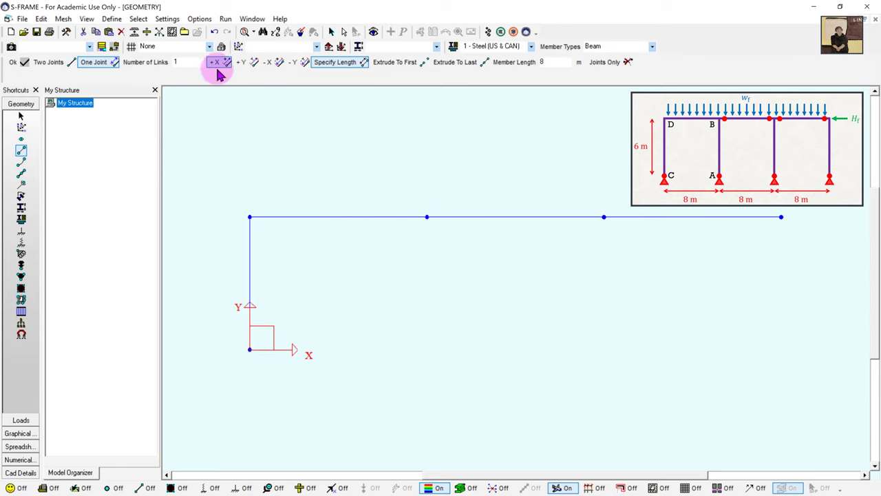
Step: Generate 6 m columns in the -Y direction from the three remaining beam joints
click(299, 69)
click(544, 62)
text(8)
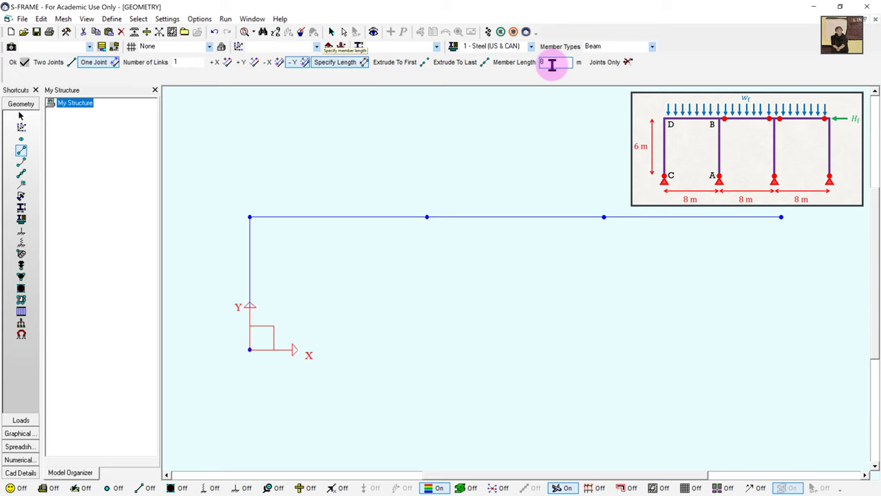
double_click(552, 62)
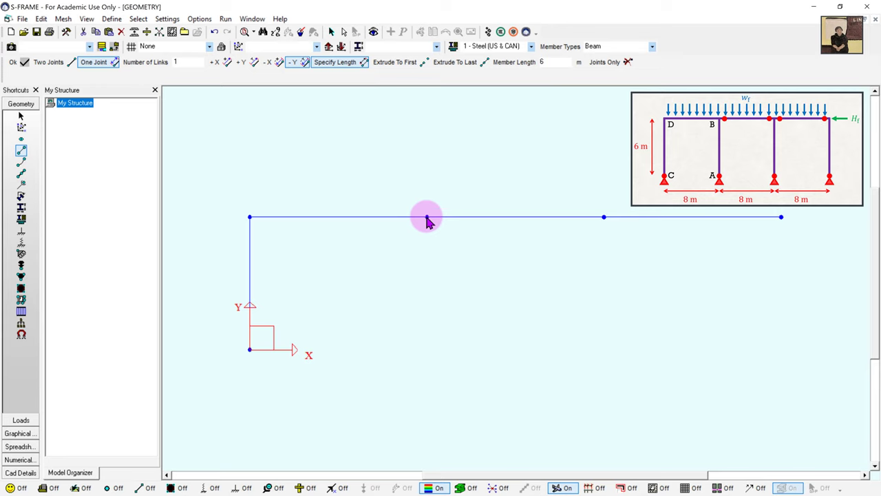
click(427, 217)
click(604, 217)
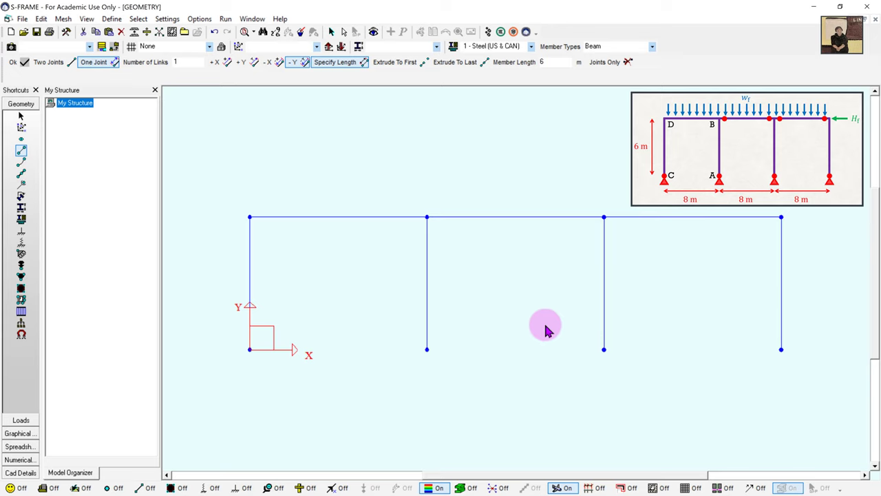
Step: Preview the 1 m equal-spacing grid in the grid definitions and set the grid back to None
click(131, 47)
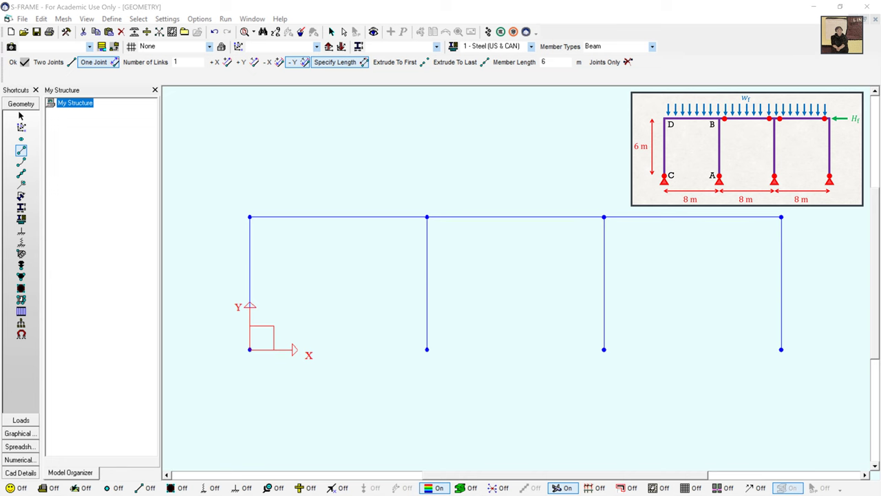
drag(414, 141, 723, 170)
click(465, 191)
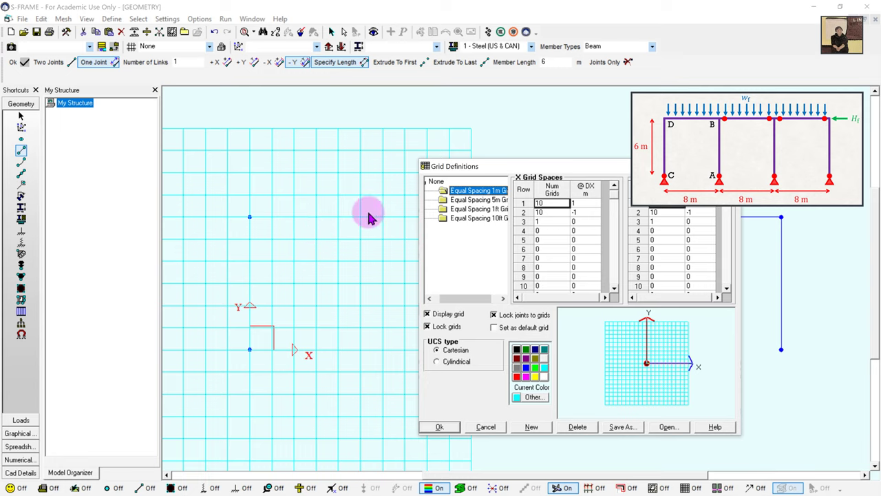
click(437, 182)
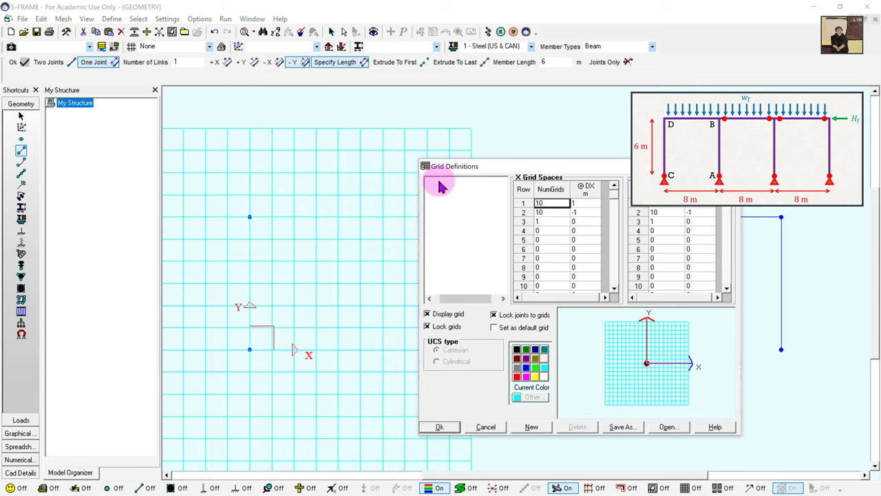
click(440, 428)
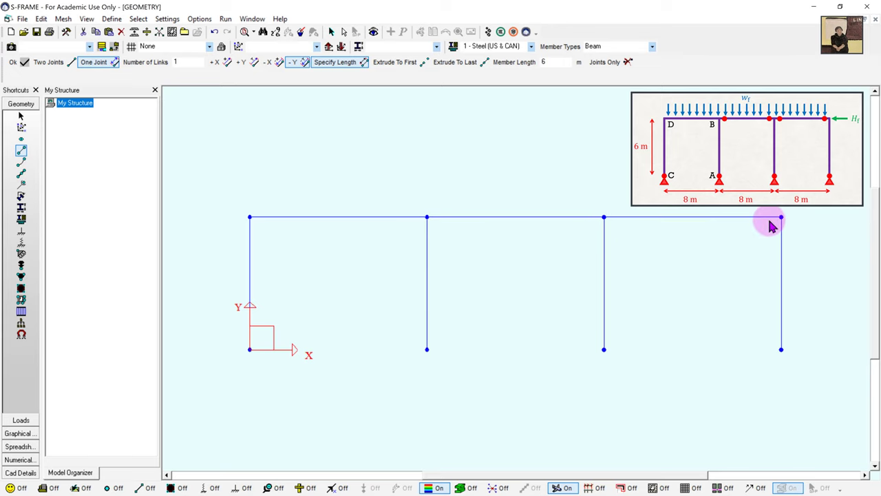
Step: Apply pinned end releases to both ends of the middle and right-hand beams
click(21, 191)
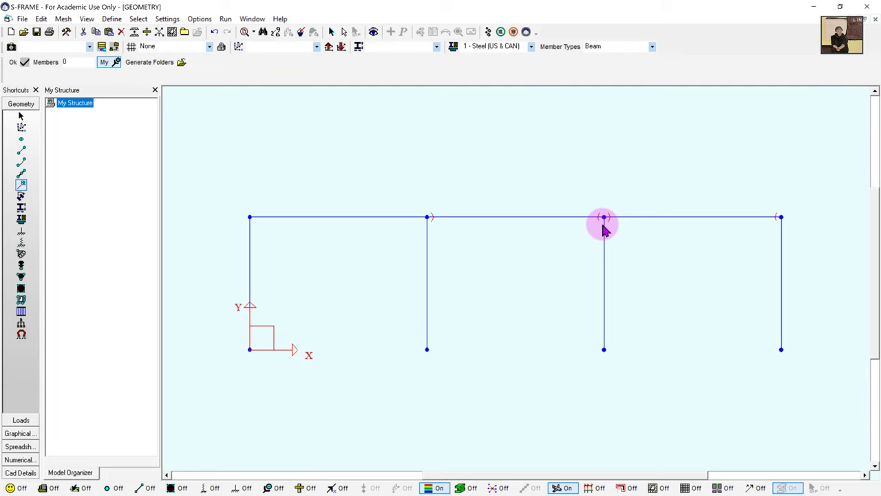
Step: Show the members' section assignments and open the Canadian (CISC) steel section table for the local section database
click(22, 209)
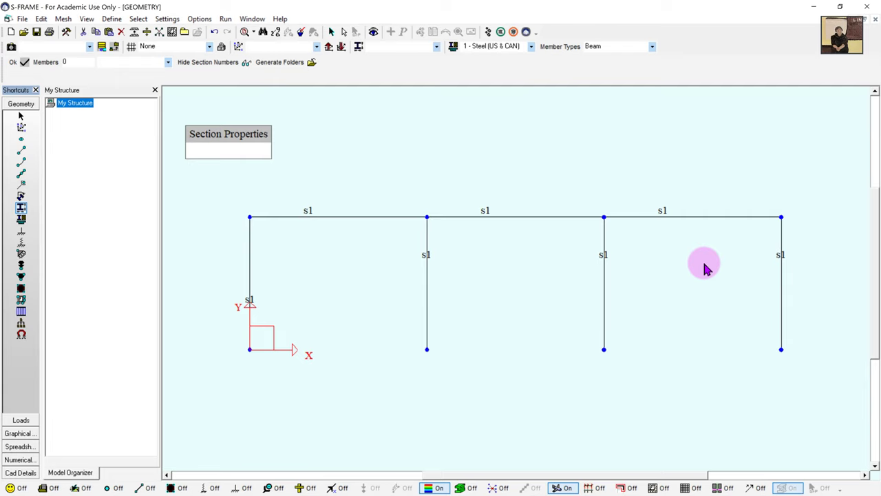
click(359, 47)
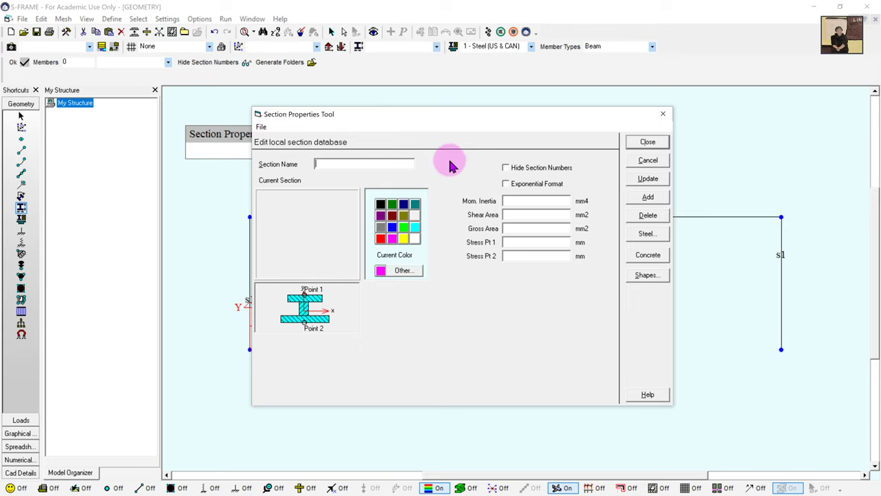
click(658, 241)
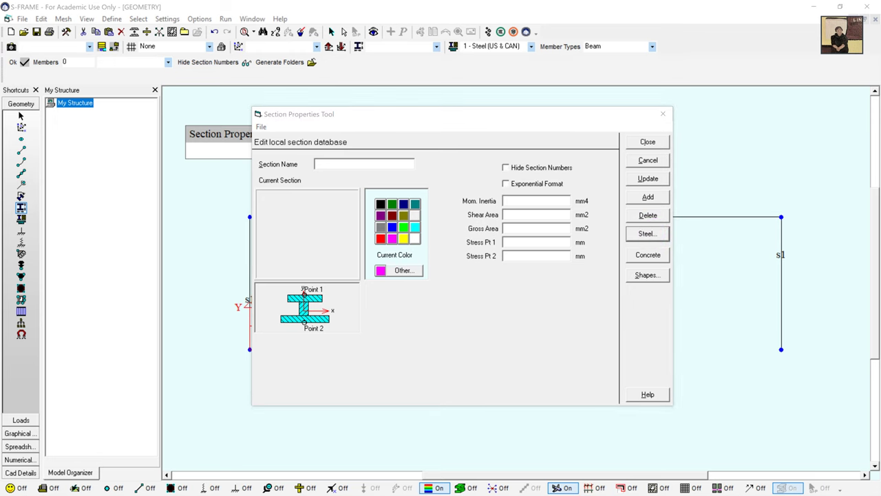
drag(0, 161, 586, 112)
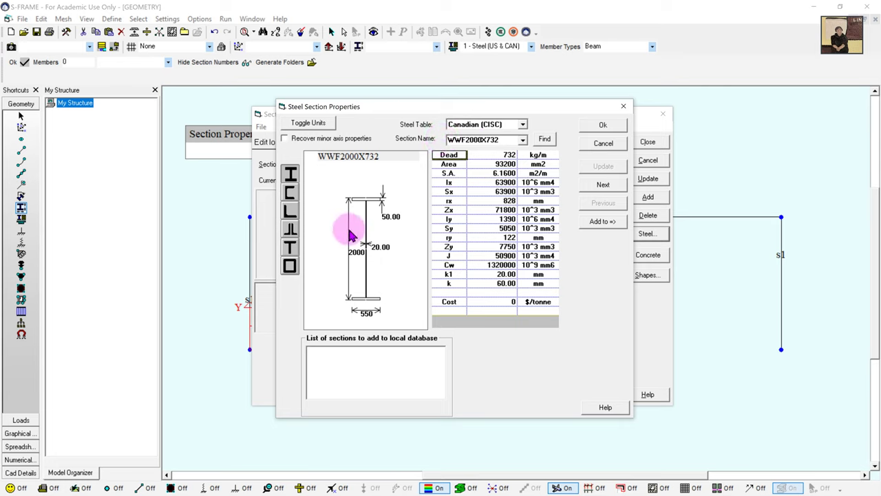
Step: Browse the hollow structural sections in the Canadian (CISC) table and return to the I-shapes
click(291, 174)
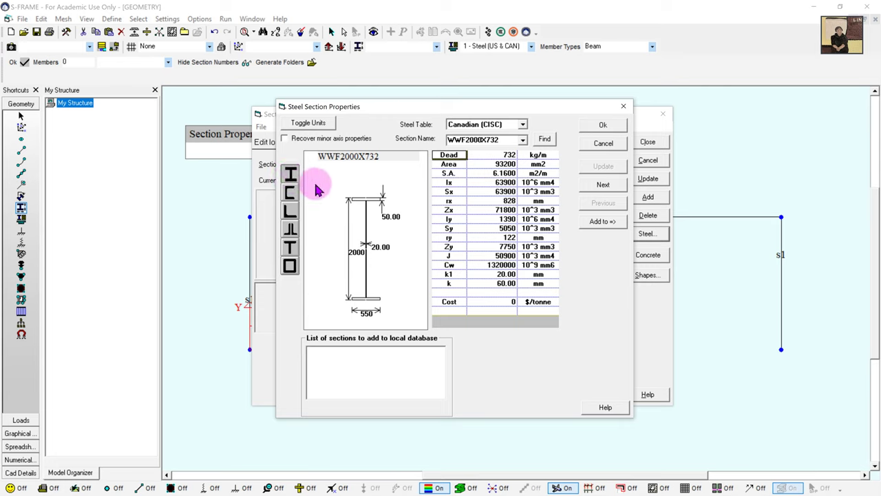
click(290, 269)
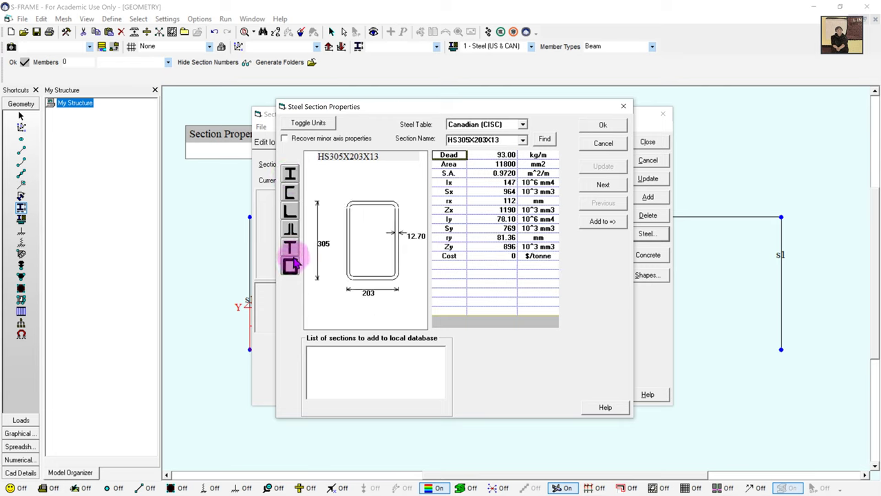
click(524, 140)
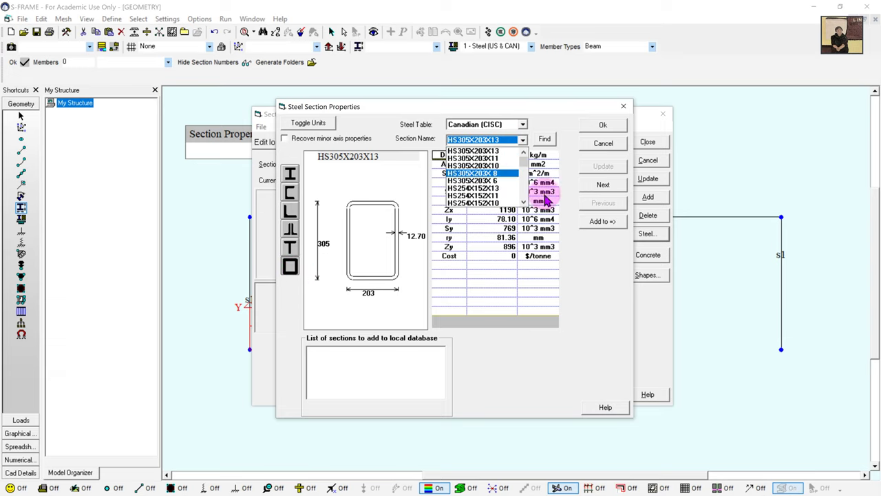
click(583, 284)
click(290, 176)
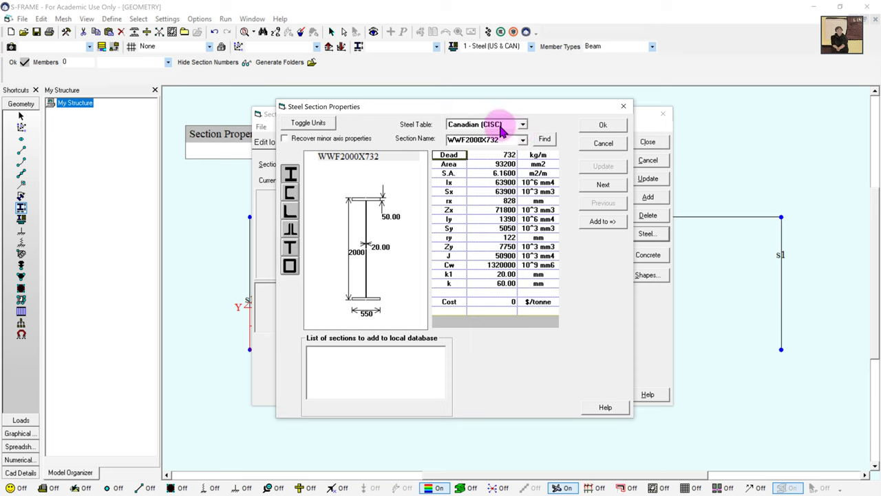
Step: Add the W460X97 section to the list for the local section database
click(525, 143)
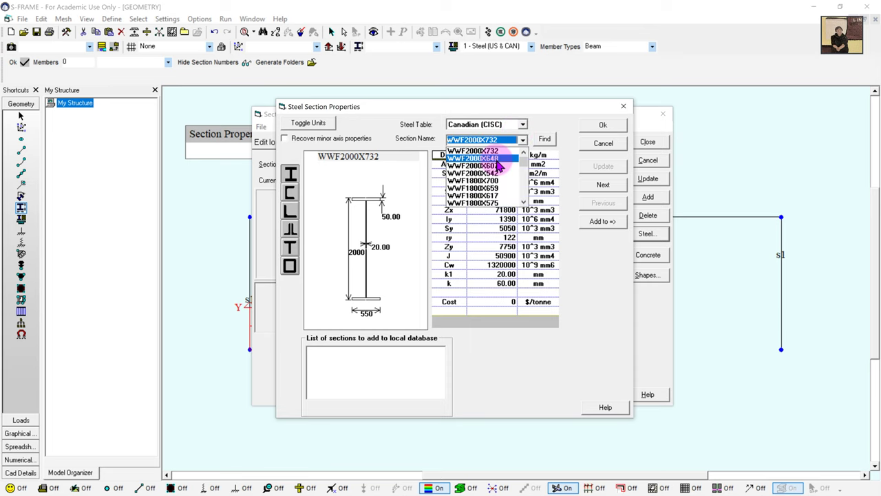
scroll(492, 180, down, 5)
scroll(493, 180, down, 10)
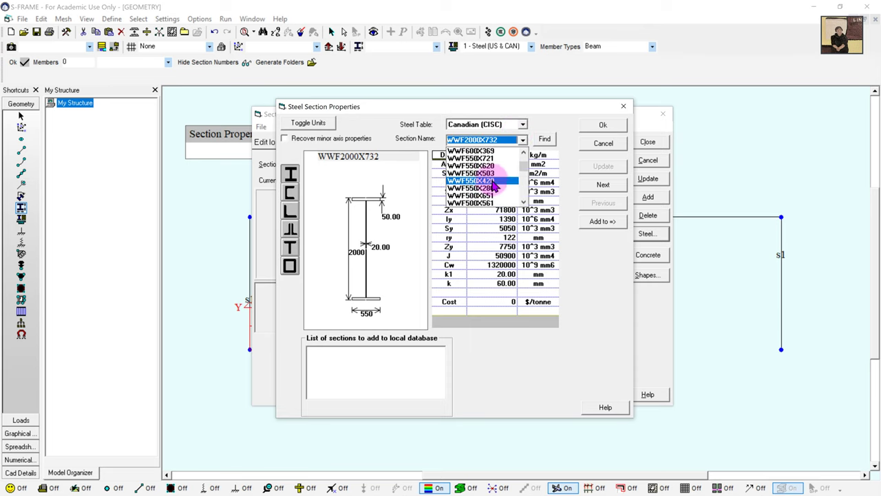
scroll(497, 188, down, 10)
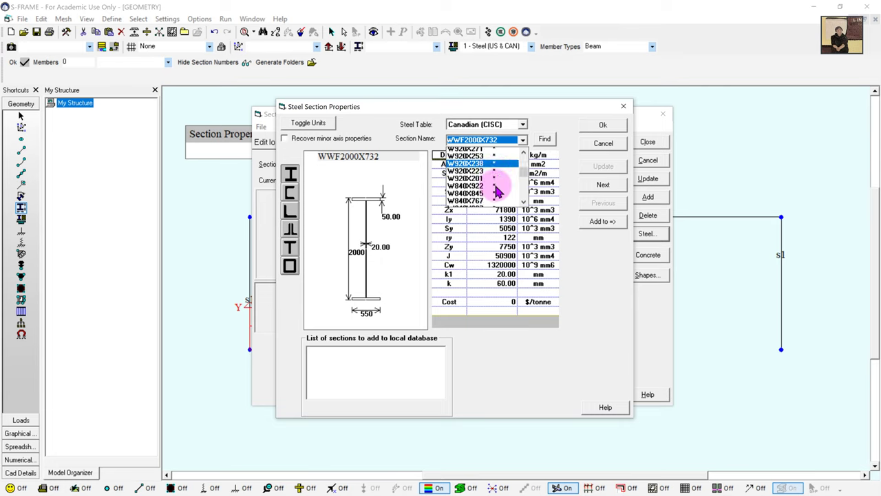
scroll(500, 191, down, 8)
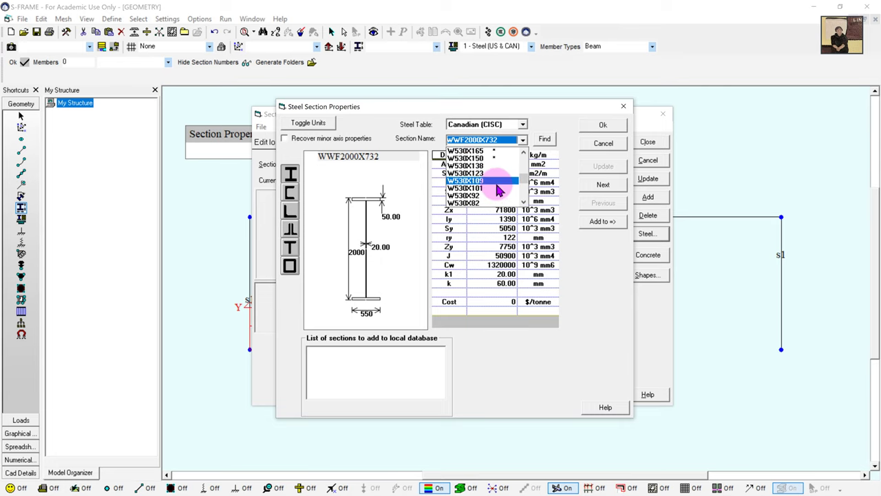
scroll(497, 191, down, 4)
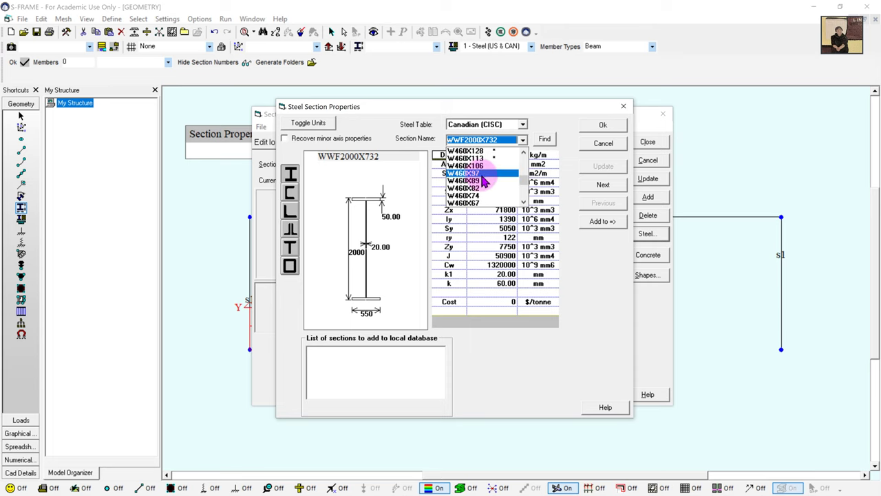
click(486, 173)
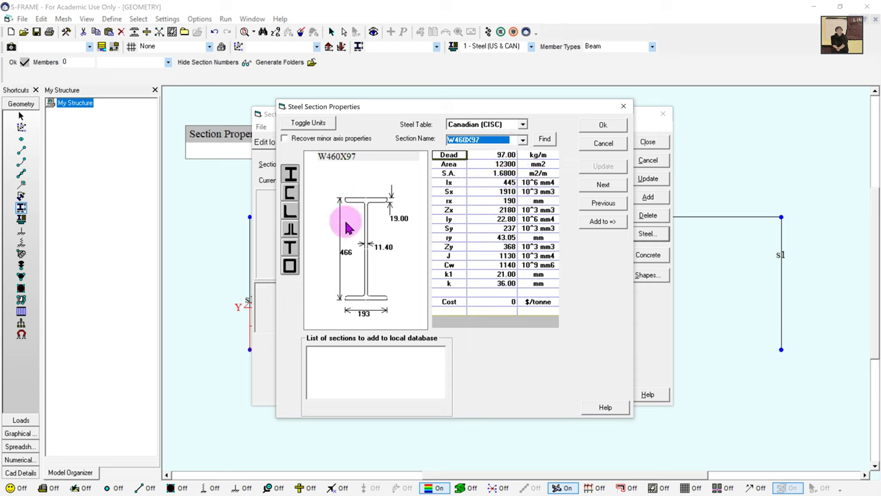
click(603, 222)
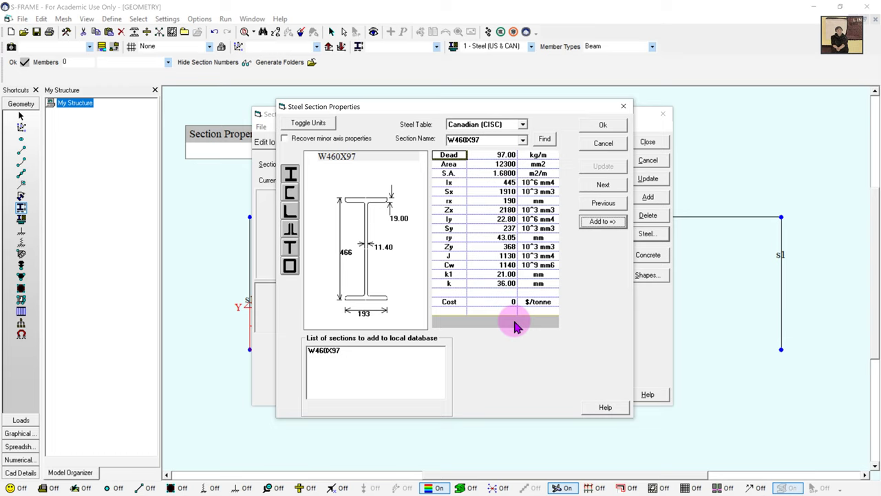
Step: Add the W310X97 section to the list for the local section database
click(523, 140)
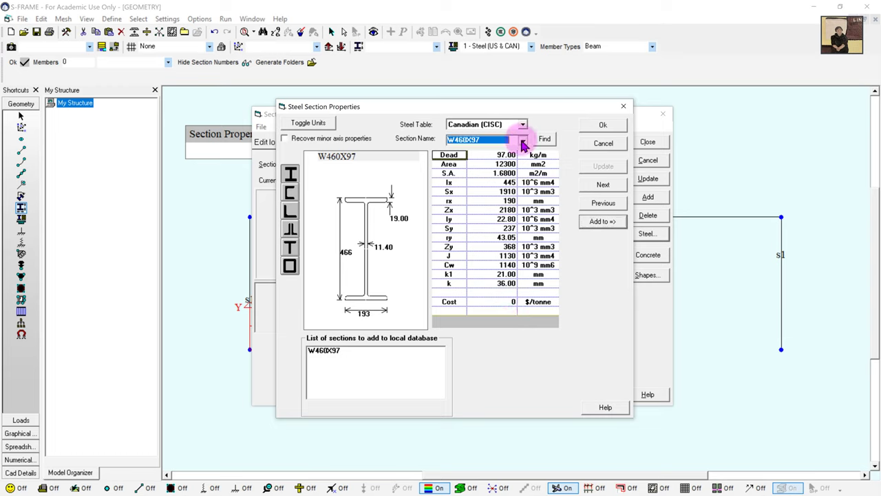
scroll(500, 167, down, 5)
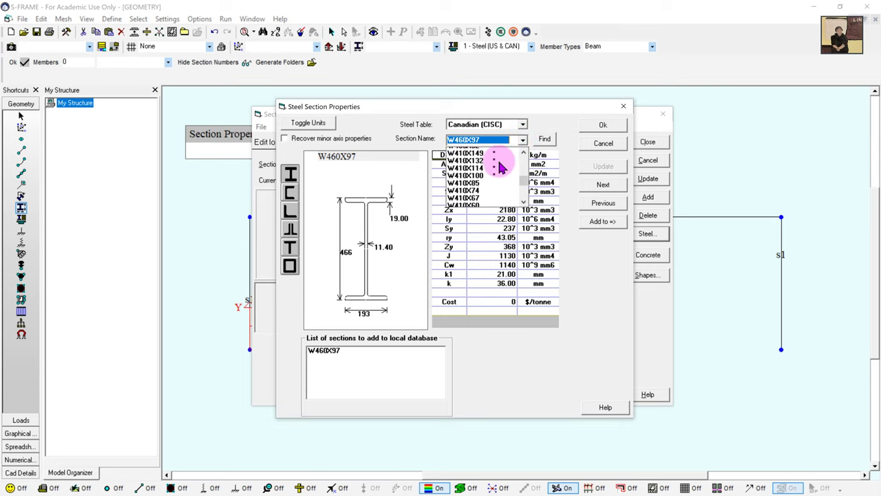
scroll(500, 168, down, 8)
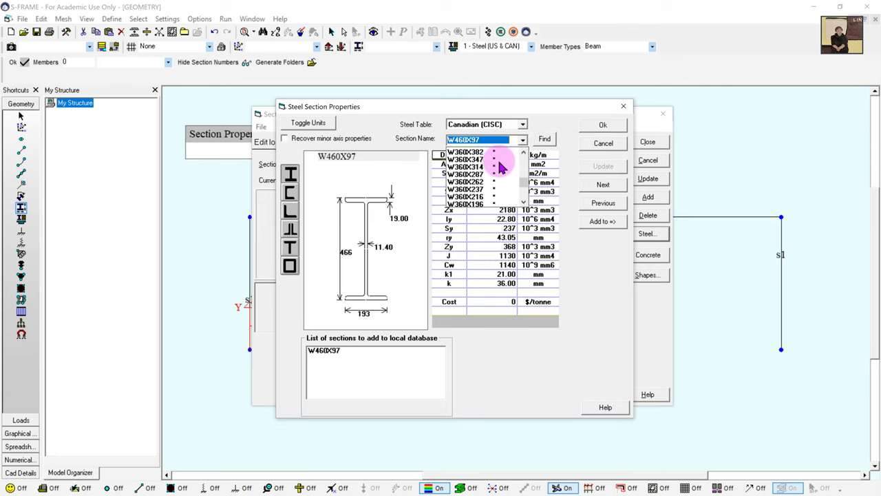
scroll(500, 167, down, 8)
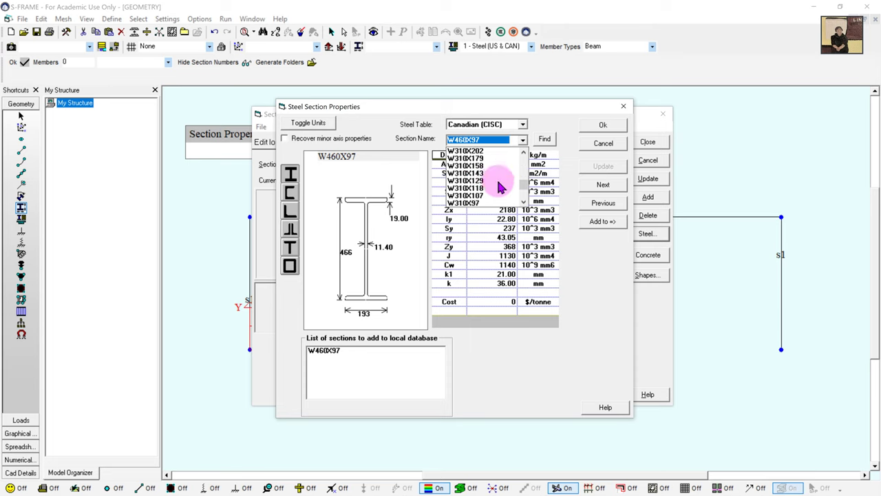
click(491, 203)
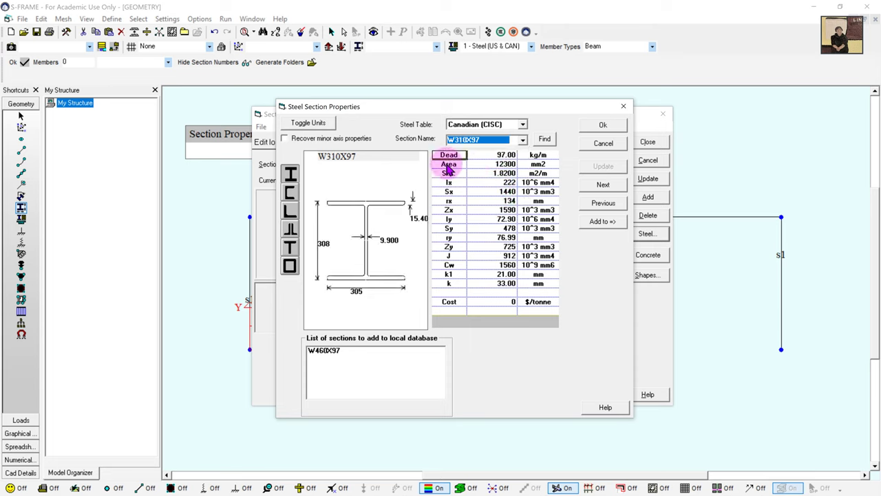
click(600, 222)
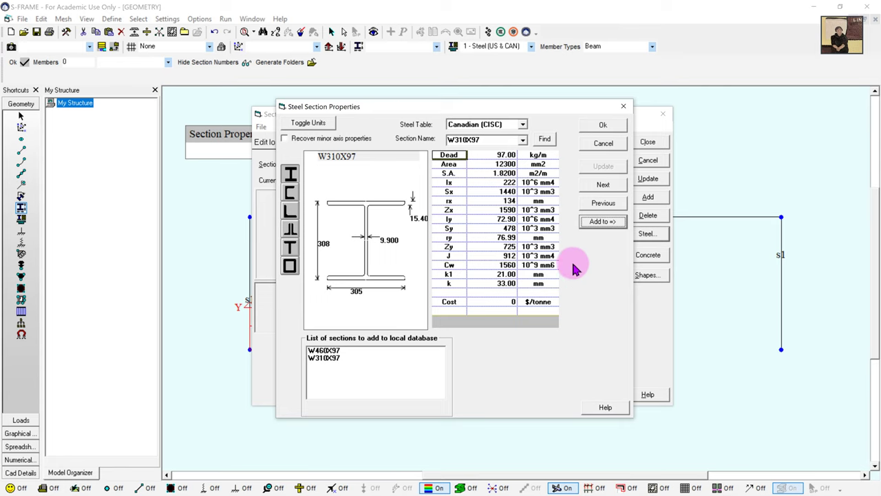
Step: Add the W310X179 section to the list and accept all listed sections into the local section database
click(522, 140)
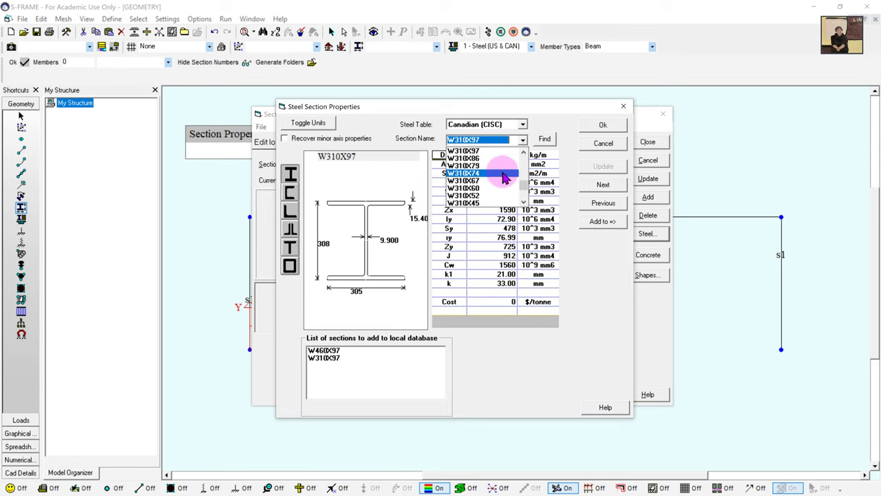
scroll(499, 177, up, 4)
scroll(482, 186, up, 1)
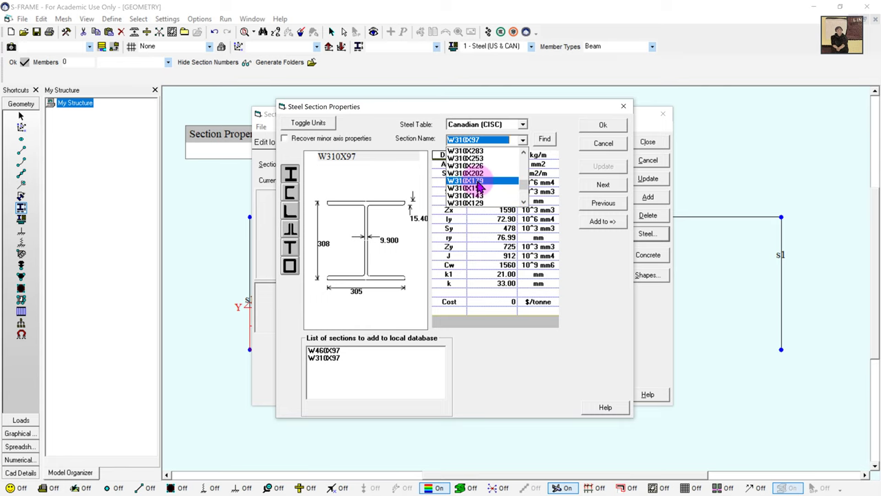
click(477, 182)
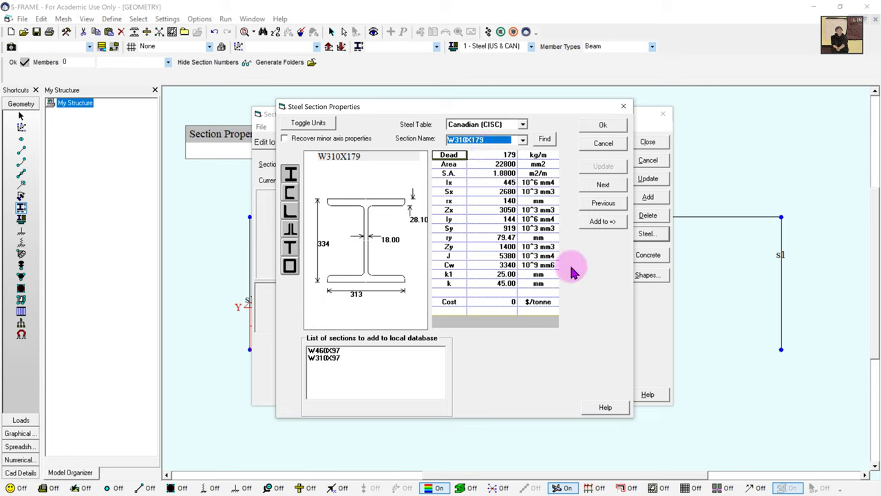
click(601, 222)
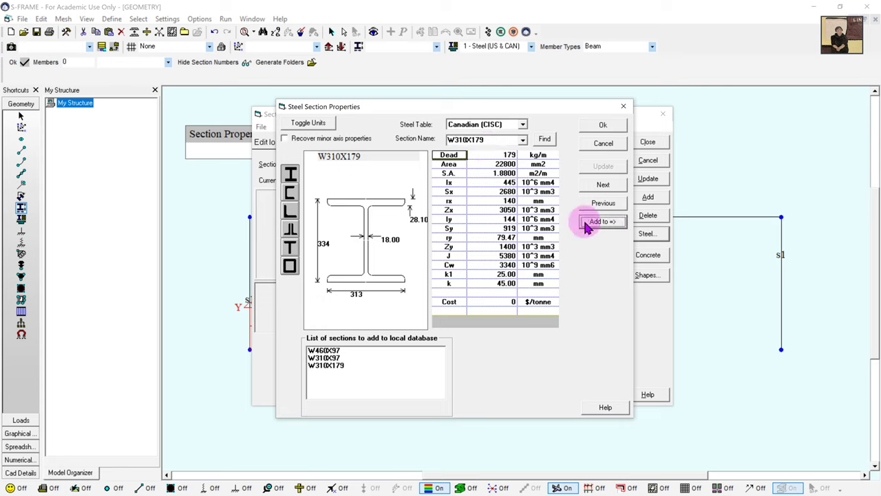
click(327, 352)
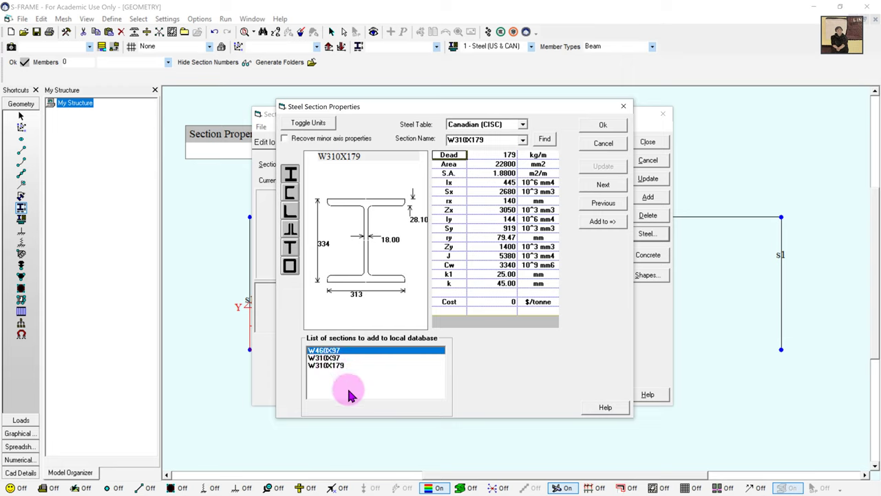
click(604, 127)
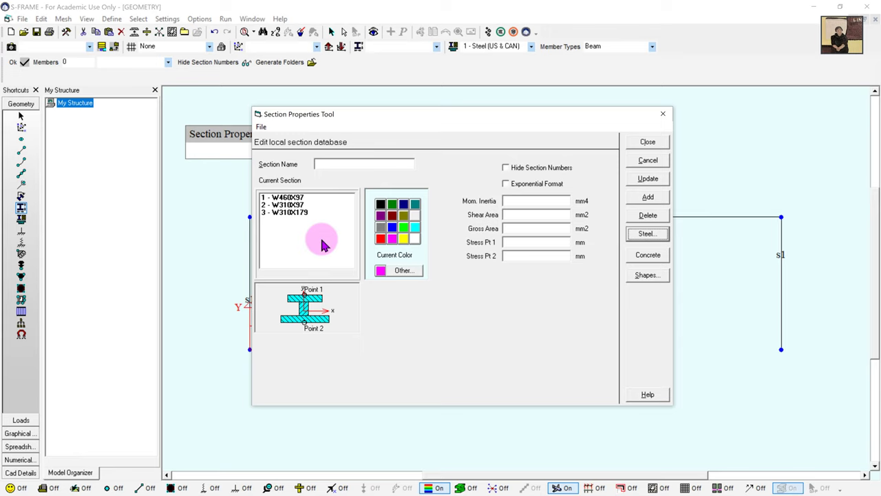
Step: Review the properties of W460X97, W310X97 and W310X179, moving the section dialog clear of the frame's right-hand bay
click(289, 199)
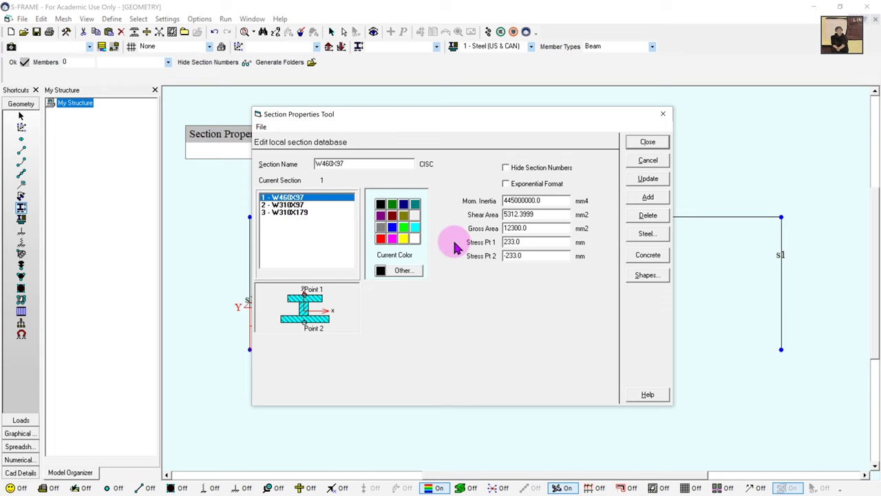
drag(413, 115, 218, 131)
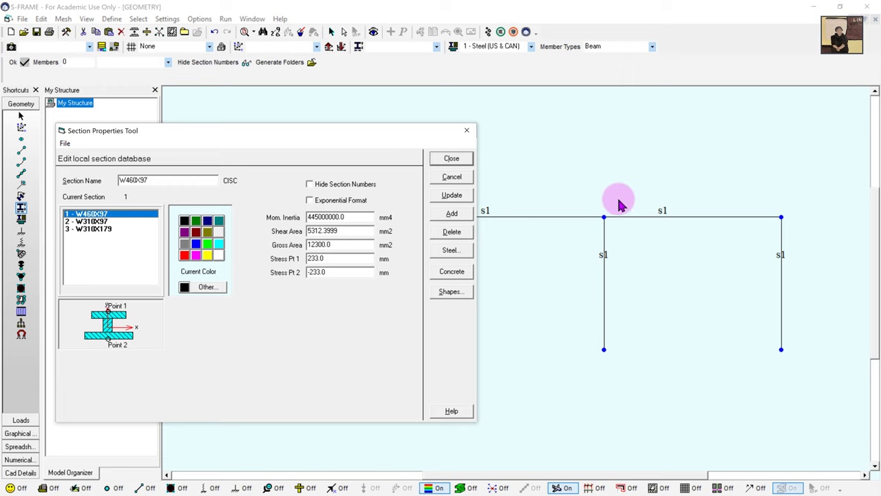
click(95, 224)
click(98, 229)
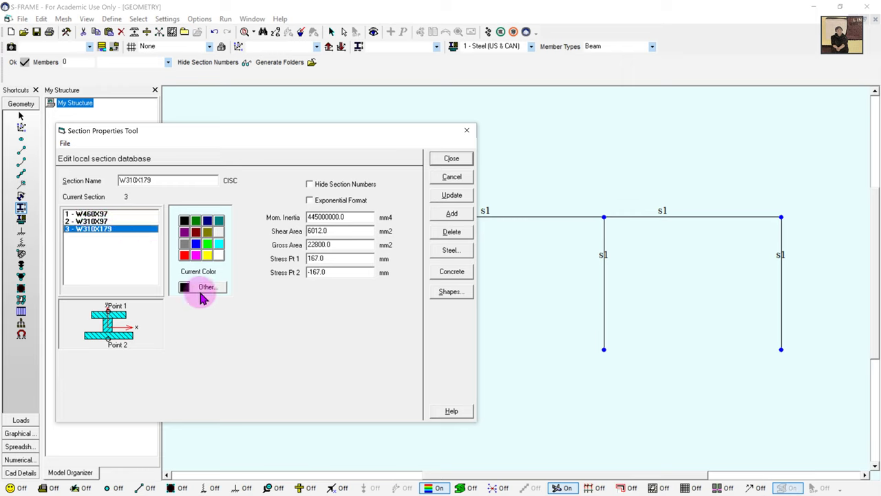
Step: Assign display colours magenta to W460X97, cyan to W310X97 and bright green to W310X179, and accept the local section database
click(93, 221)
click(93, 215)
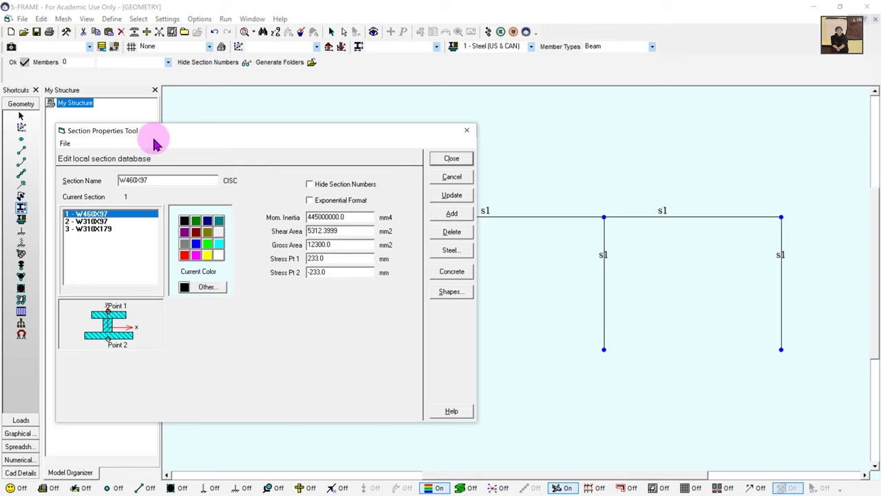
drag(161, 131, 397, 114)
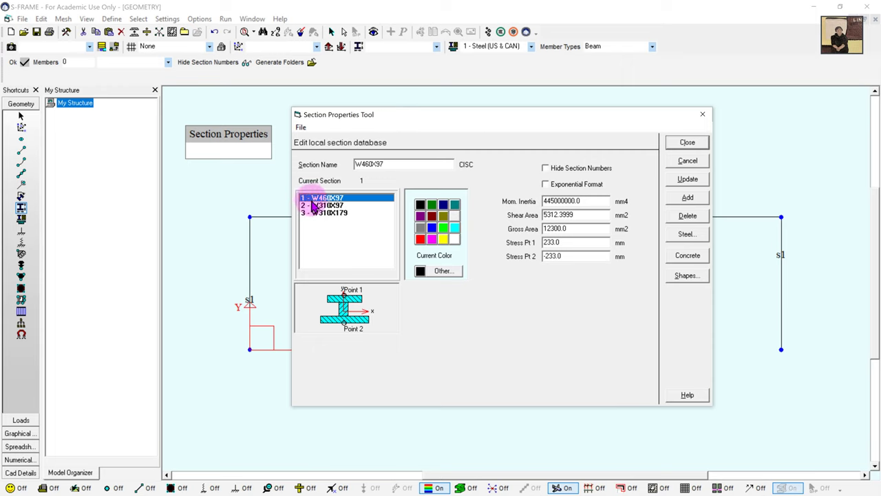
click(434, 239)
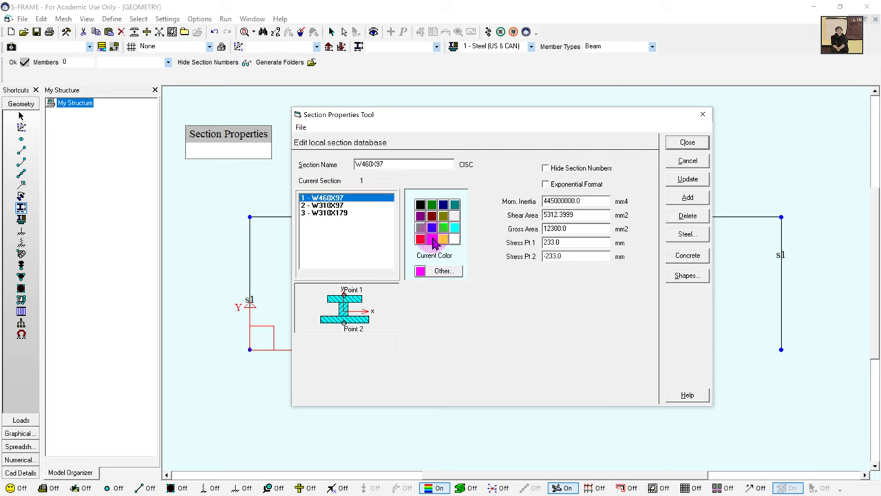
click(342, 205)
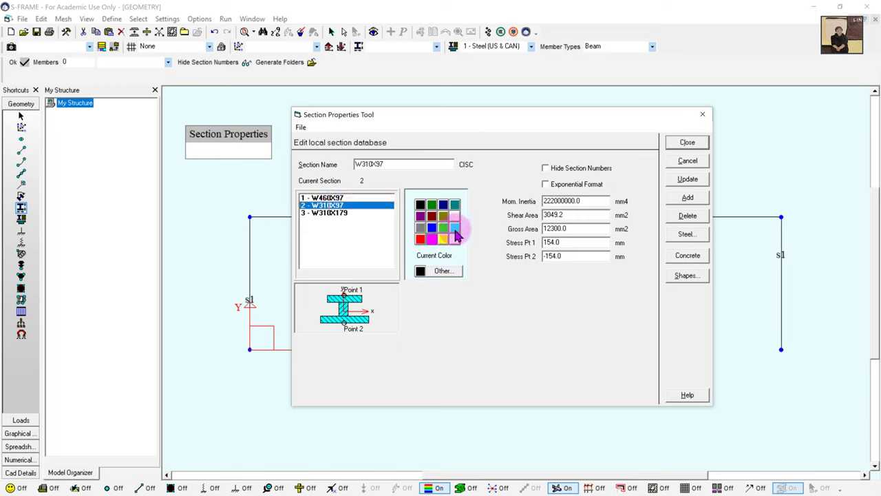
click(348, 212)
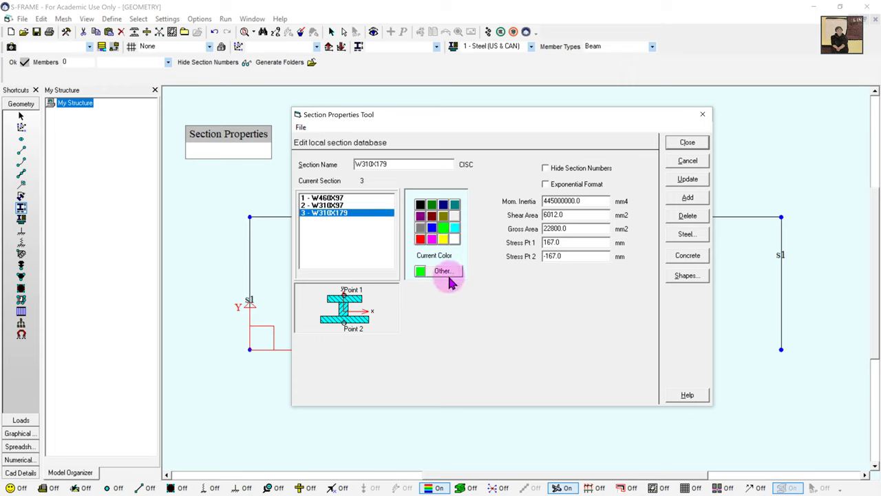
click(337, 213)
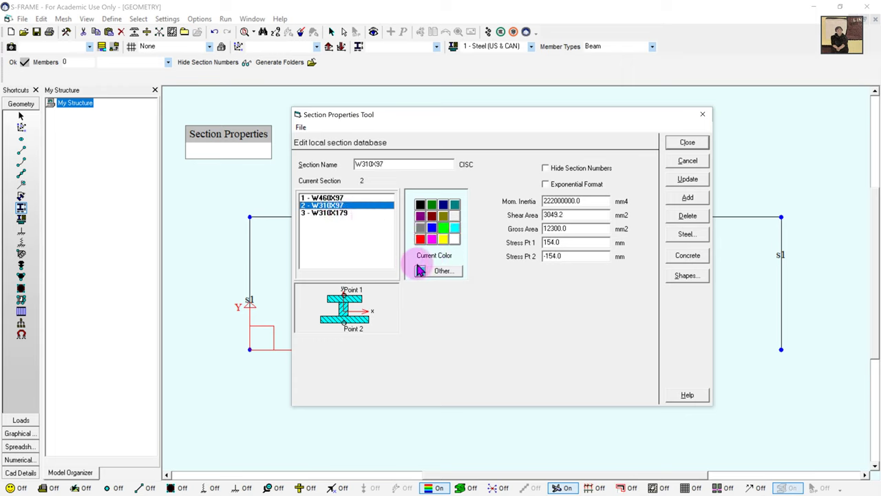
click(341, 198)
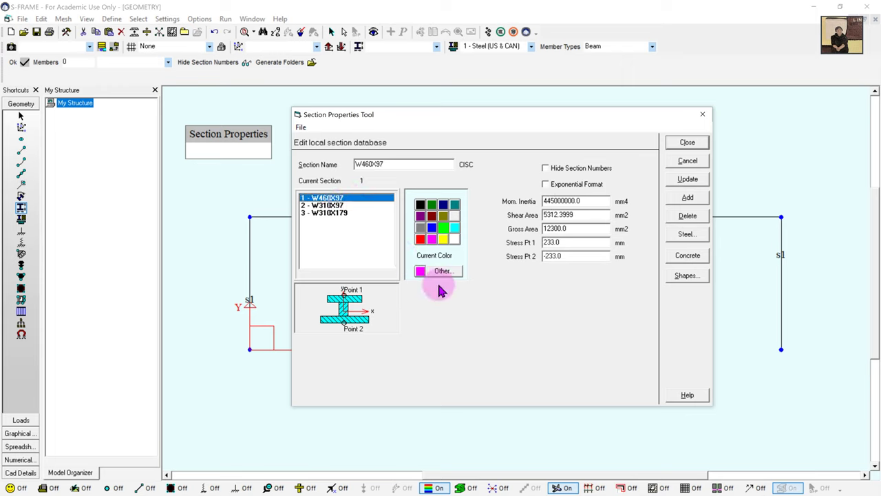
click(688, 143)
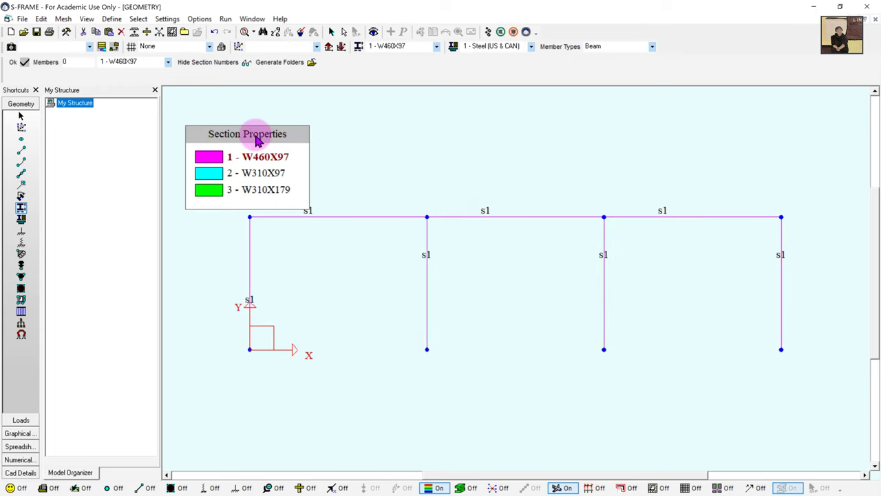
Step: Move the section legend clear of the top beam and toggle the section colour display off and back on
drag(245, 111, 259, 113)
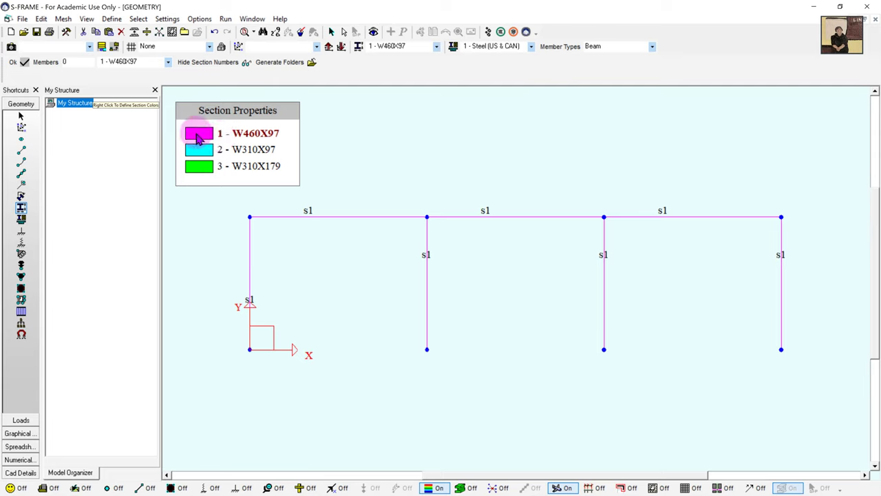
click(438, 488)
click(438, 489)
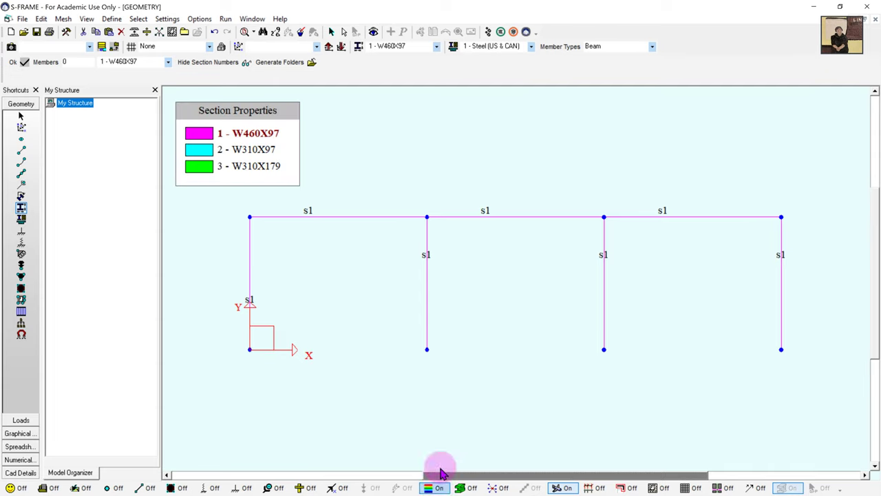
Step: Assign the W310X97 section to the leftmost column, enclosing the whole member in the selection window
click(205, 157)
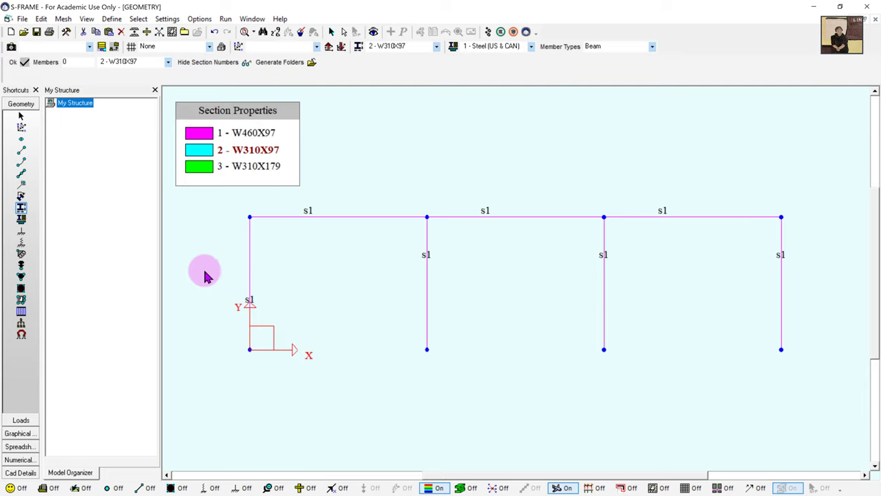
drag(204, 264, 304, 304)
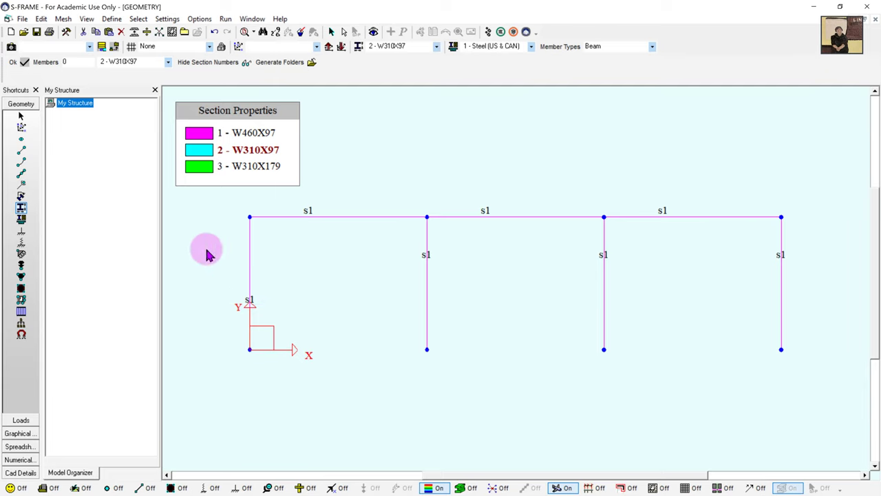
drag(204, 250, 326, 295)
drag(201, 264, 348, 325)
drag(196, 251, 322, 325)
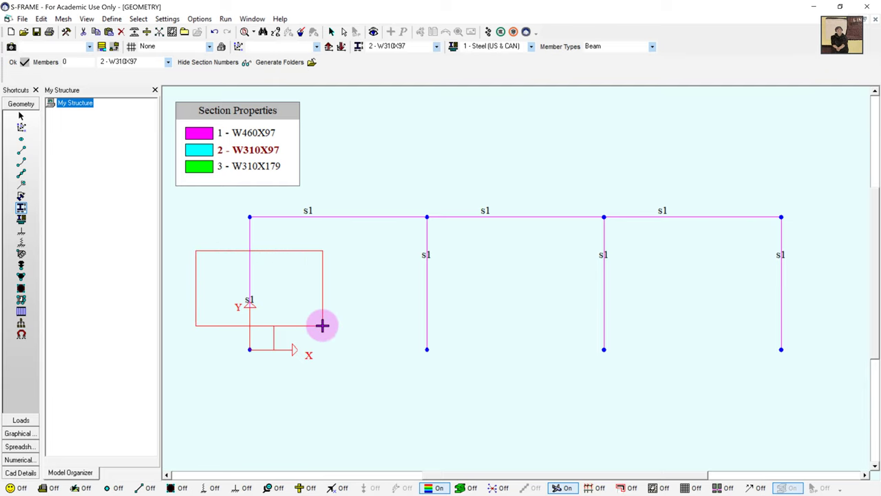
drag(322, 325, 322, 325)
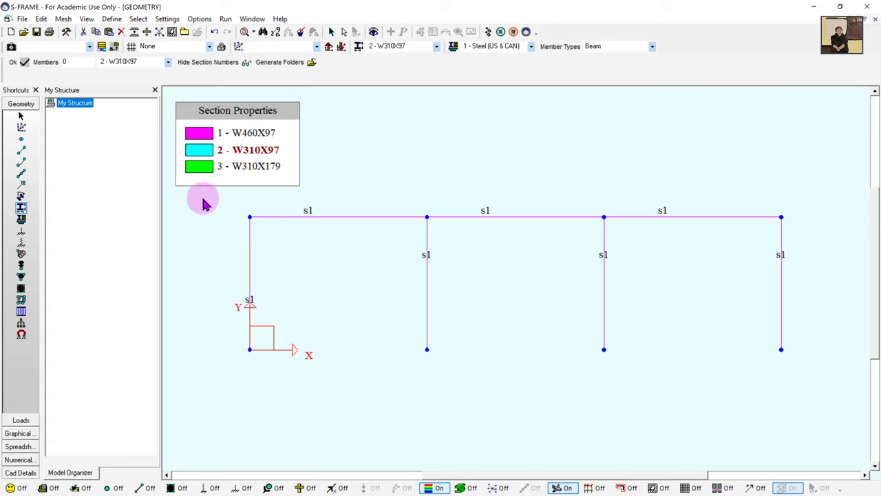
drag(240, 237, 264, 362)
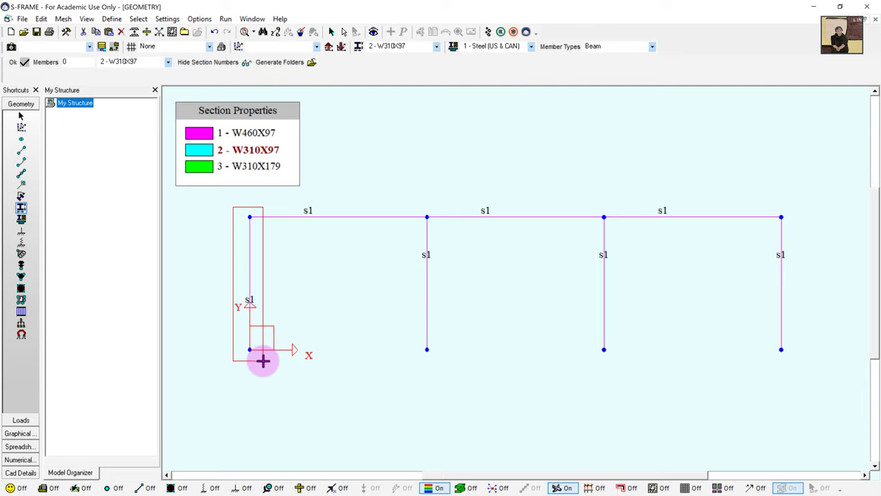
drag(263, 362, 263, 361)
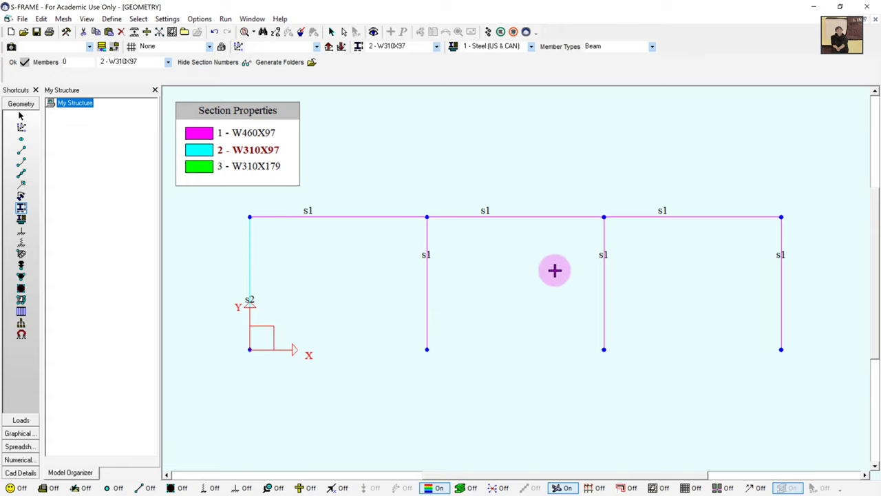
Step: Assign W310X97 to the two right-hand columns and W310X179 to the second column from the left
mouse_move(546, 268)
mouse_down()
mouse_move(831, 301)
mouse_move(560, 267)
mouse_up()
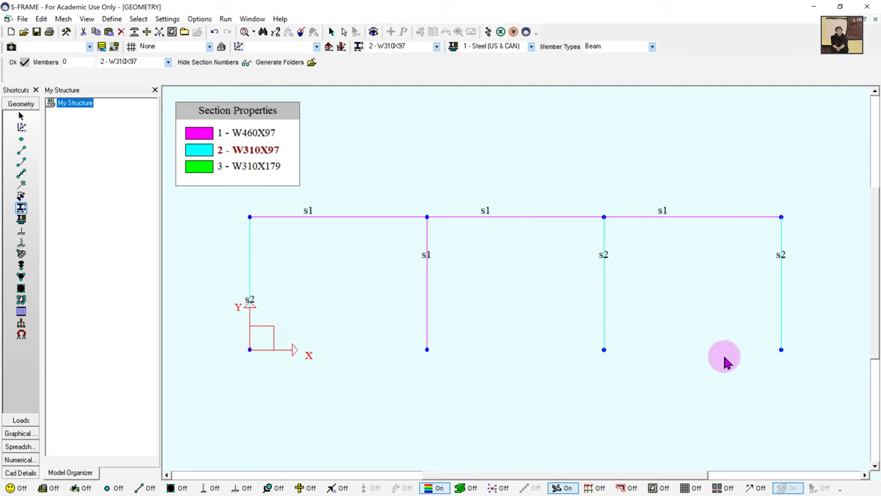
drag(305, 244, 400, 370)
drag(845, 309, 555, 270)
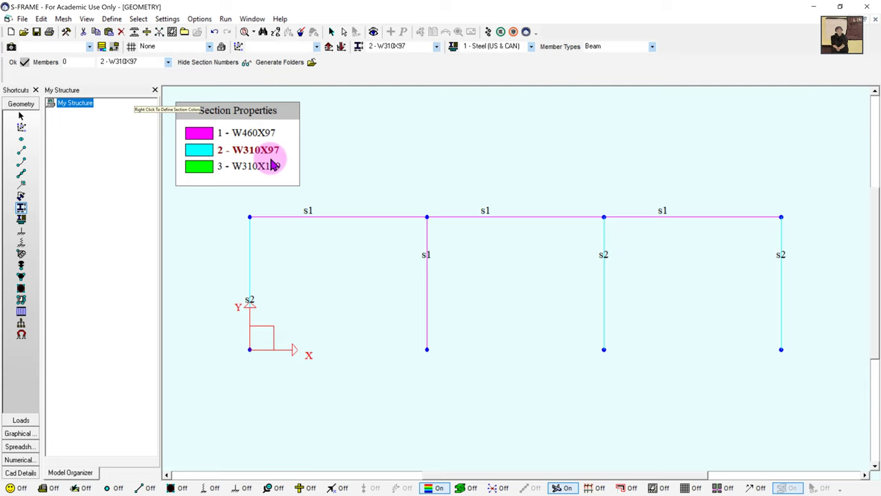
click(204, 174)
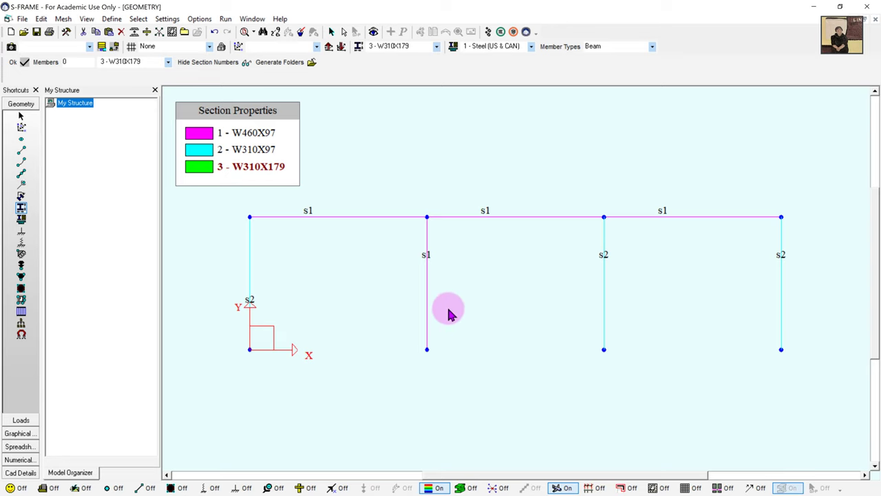
drag(469, 298, 375, 278)
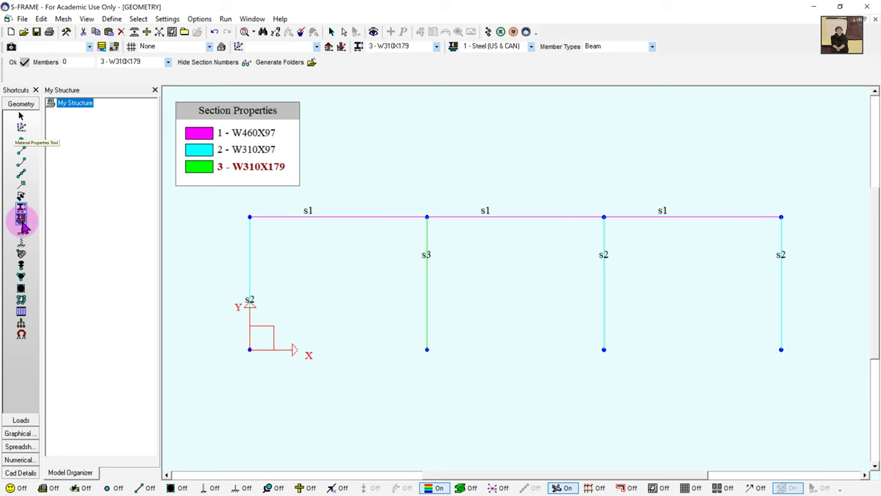
Step: Display the material assignments of the frame members and reposition the material legend within the view
click(22, 220)
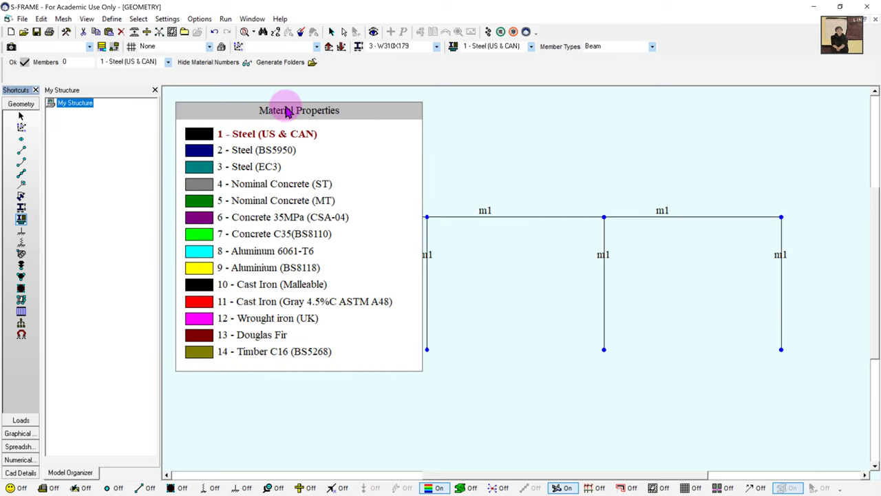
drag(283, 111, 181, 99)
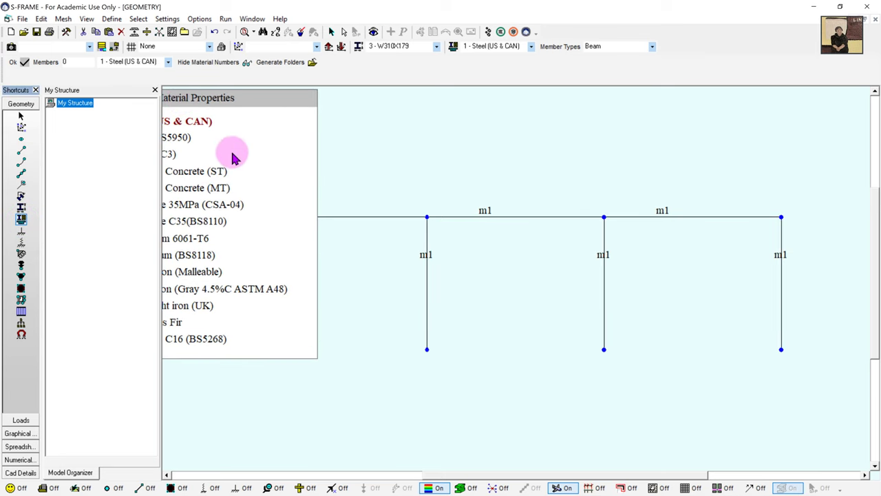
drag(241, 97, 338, 120)
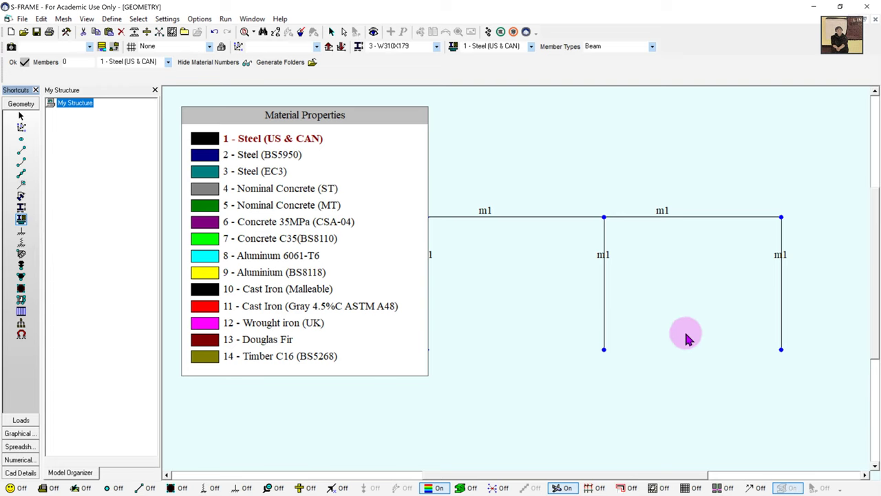
Step: Toggle a fixed support restraining Tx, Ty and Rz on and off at the base of the second column
click(22, 232)
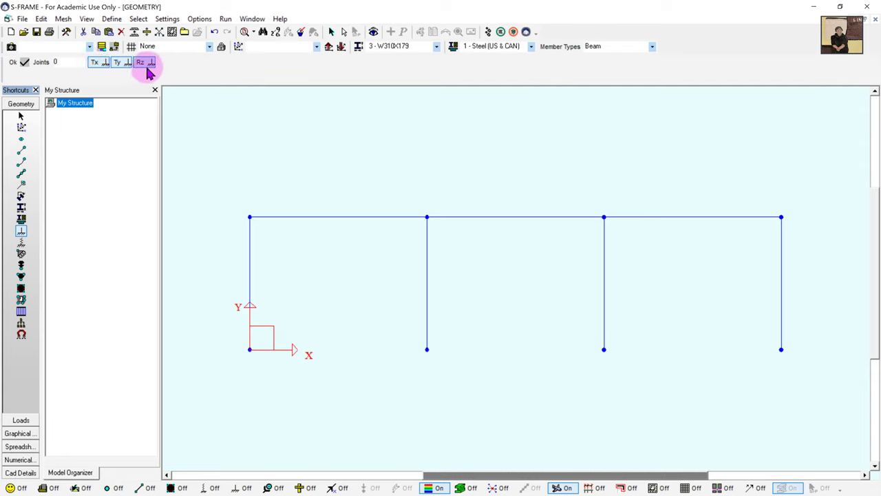
drag(389, 328, 483, 394)
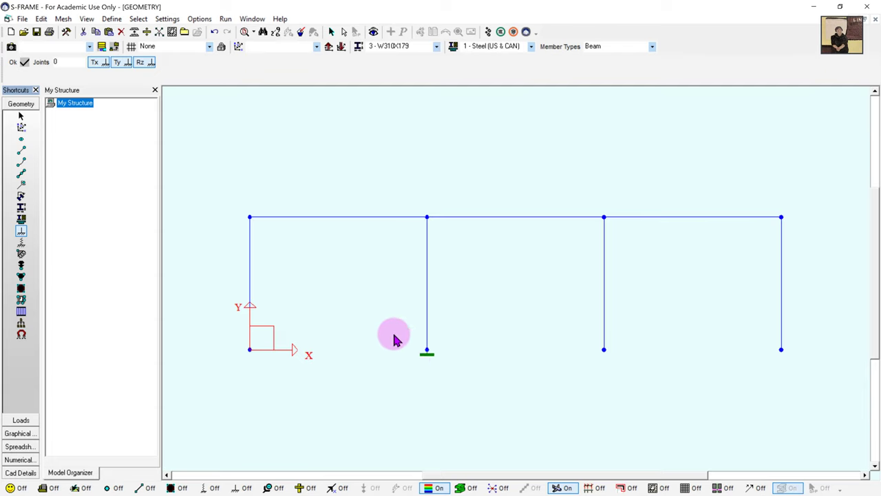
drag(379, 322, 483, 388)
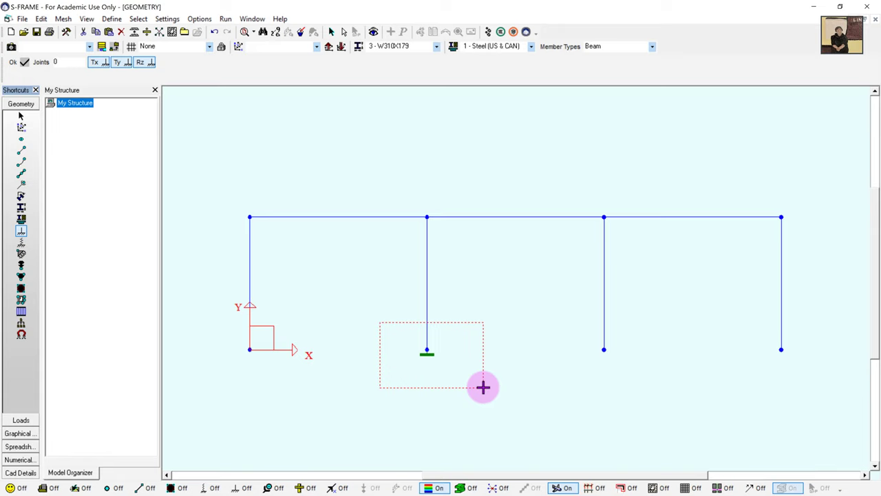
drag(483, 388, 483, 388)
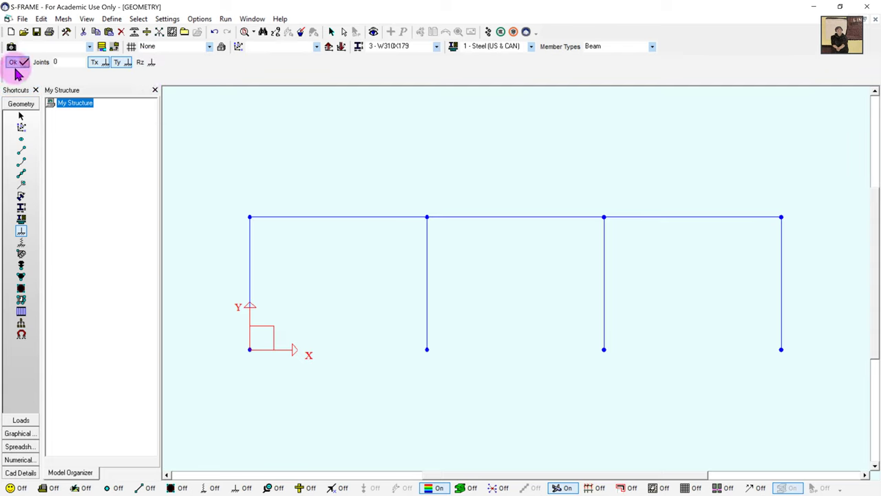
Step: Assign pinned supports to all four column bases, restraining Tx and Ty with Rz free
drag(208, 330, 808, 377)
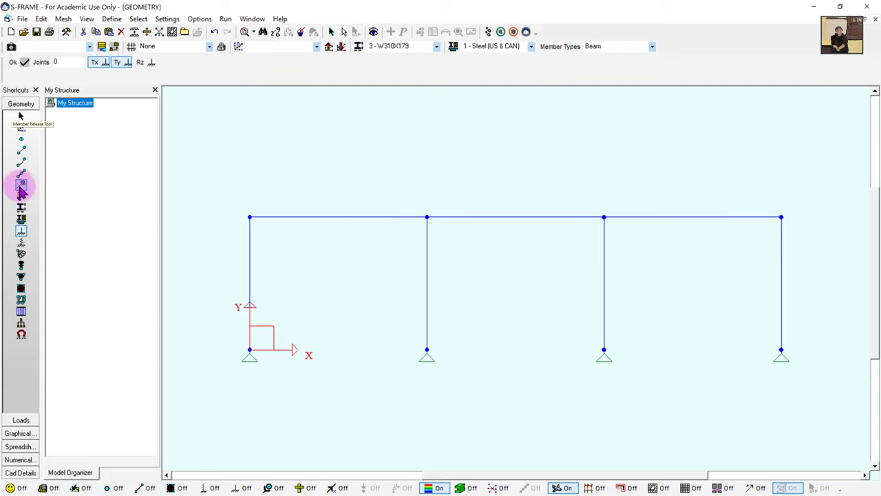
Step: Turn on the permanent display of supports and member releases, checking it in the member and support tools
click(20, 150)
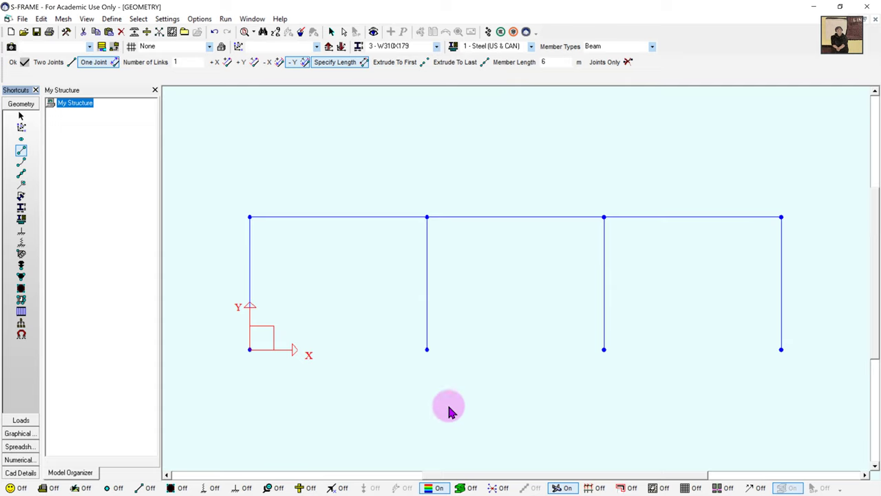
click(21, 232)
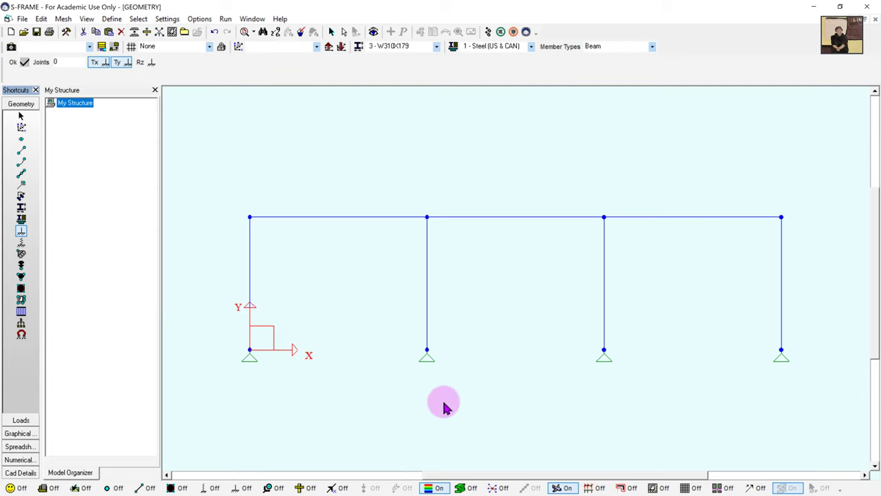
click(243, 487)
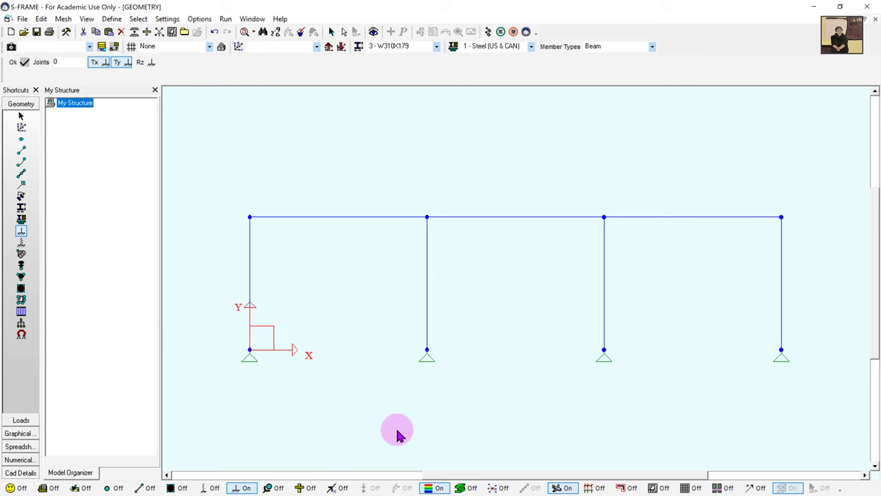
click(22, 150)
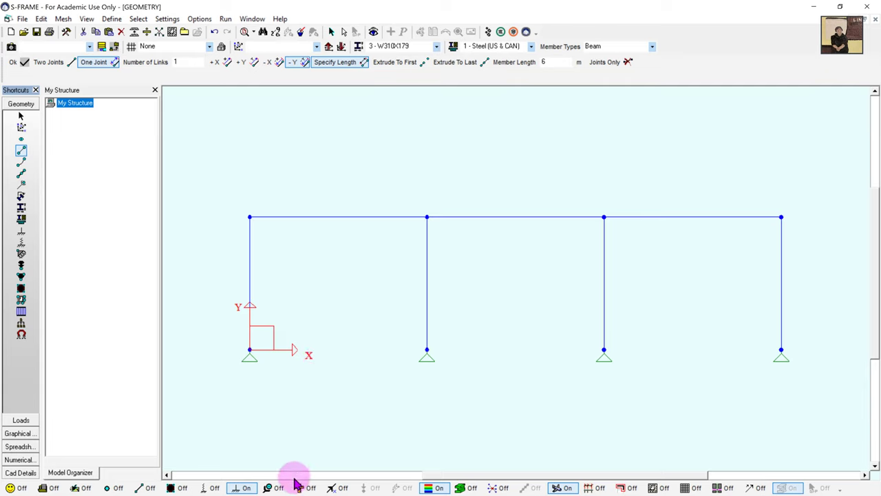
click(272, 488)
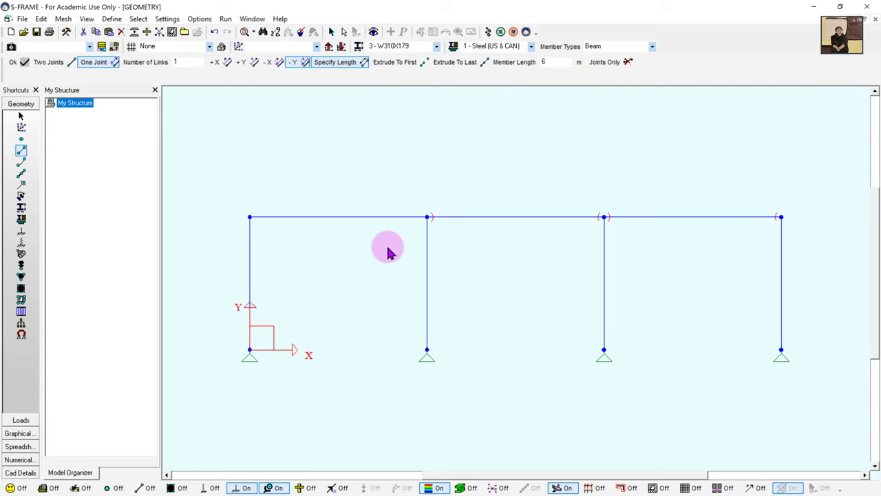
click(21, 231)
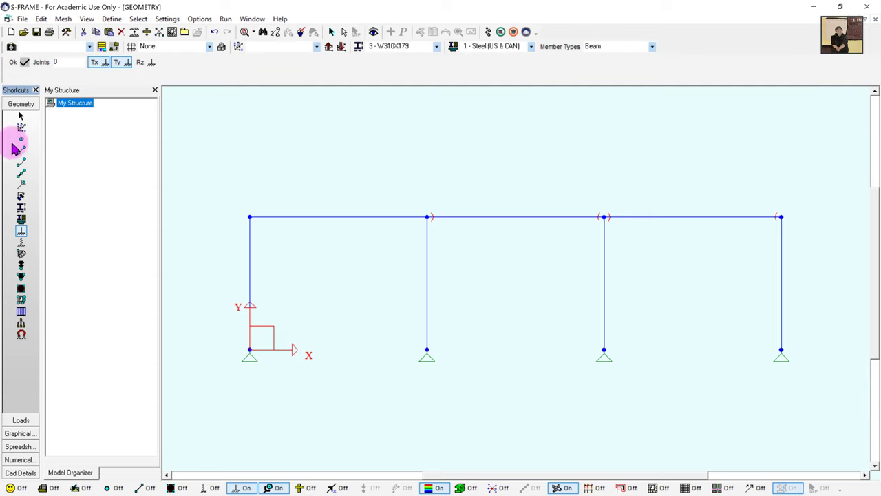
Step: Switch from geometry modelling to load definition
click(22, 423)
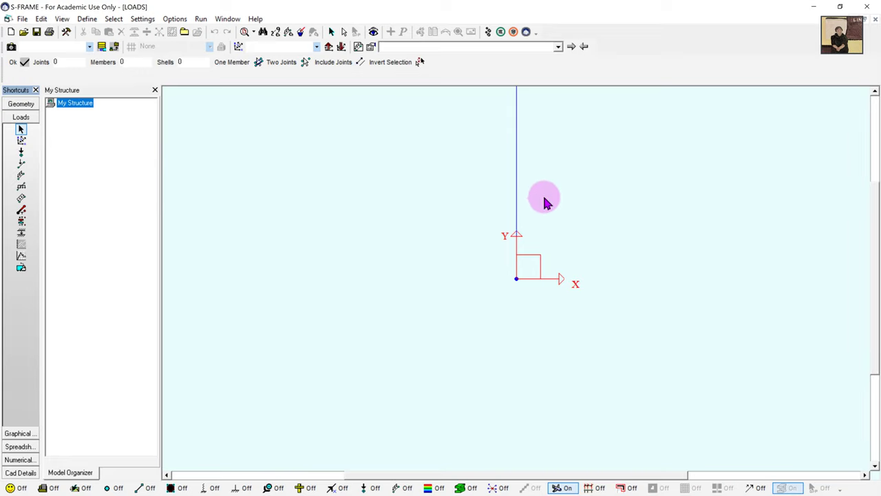
Step: Turn on the display of supports and member releases for the whole frame in the loads view
middle_drag(744, 222, 517, 289)
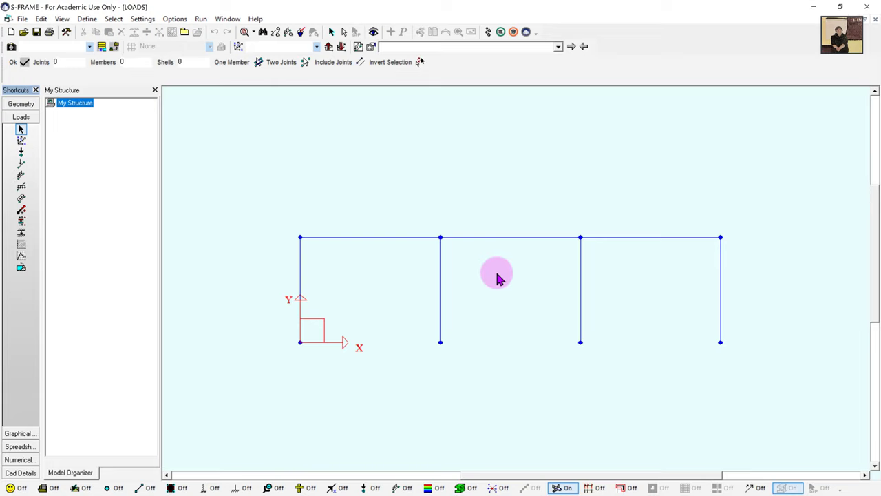
middle_drag(567, 255, 559, 283)
scroll(500, 287, down, 1)
scroll(502, 285, up, 3)
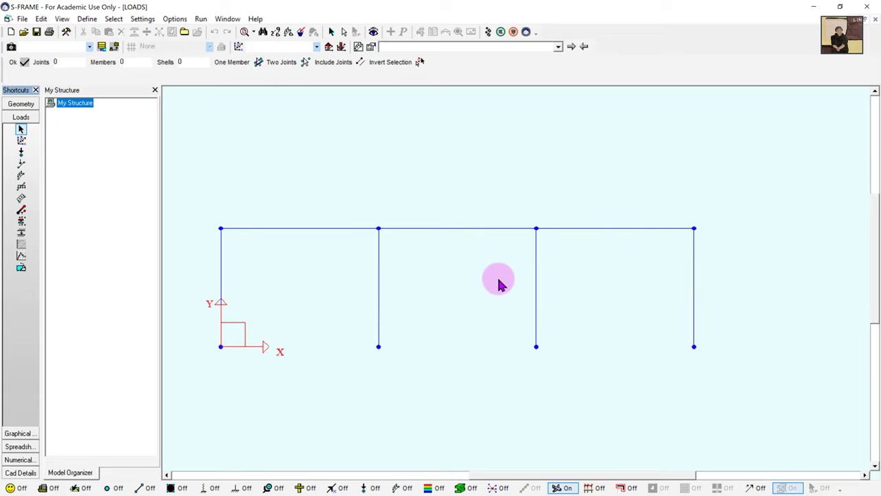
middle_drag(472, 277, 536, 250)
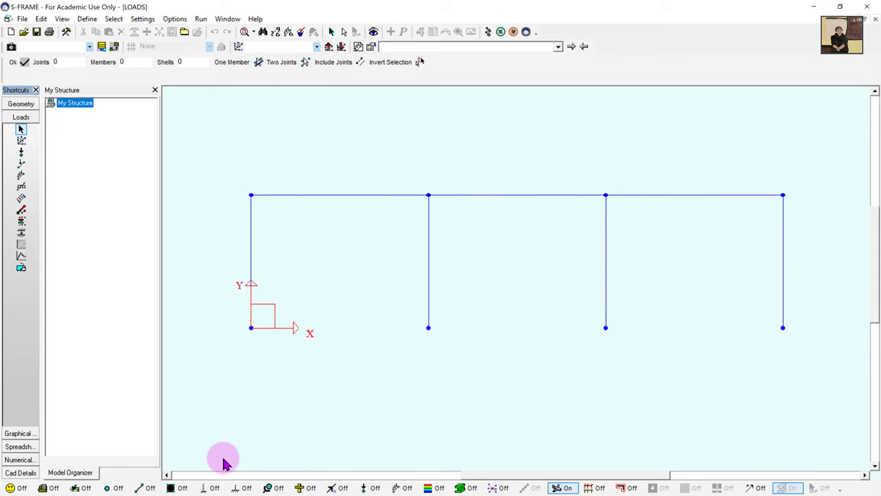
click(245, 488)
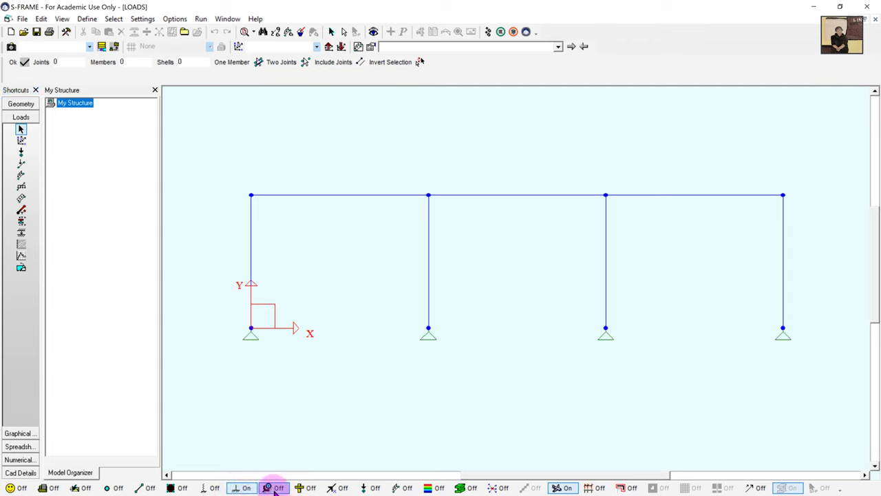
click(274, 488)
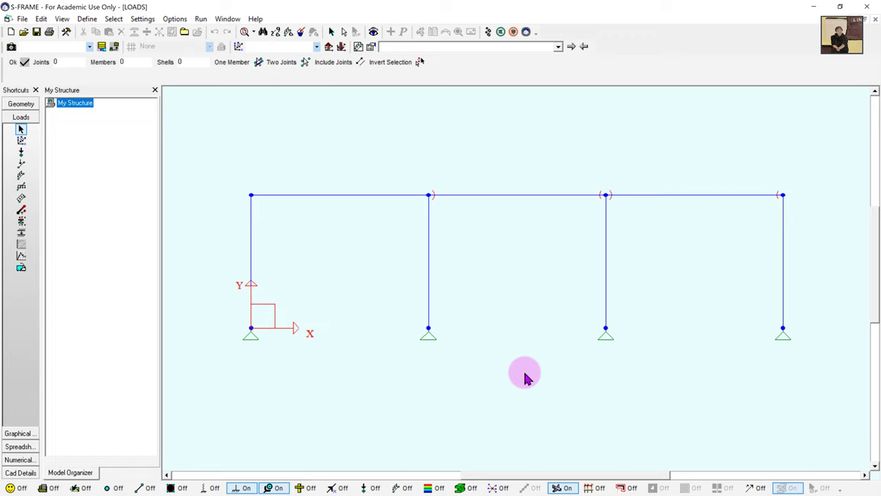
Step: Create a static load case named Gravity with X and Y gravitational factors of 0 and a scale of 1
click(359, 47)
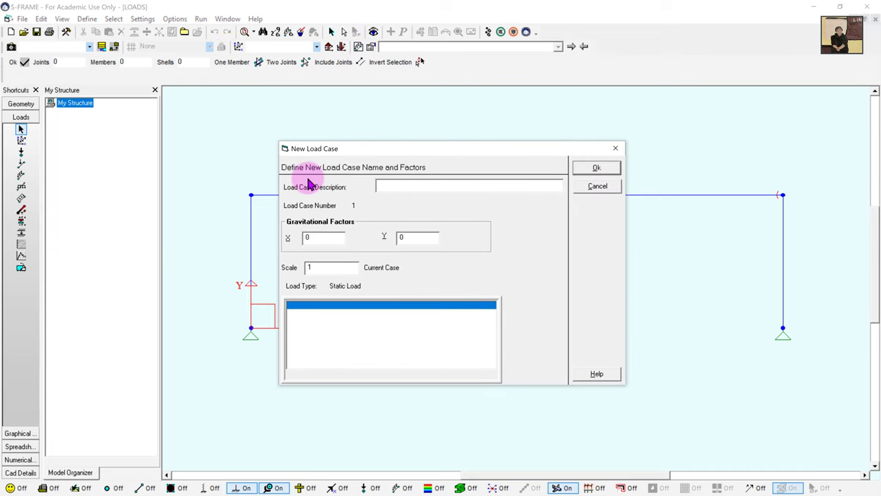
click(394, 185)
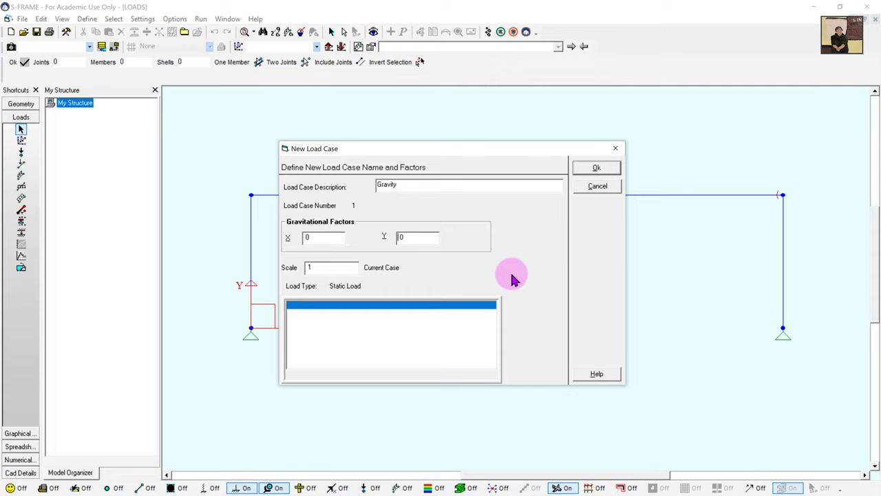
click(319, 270)
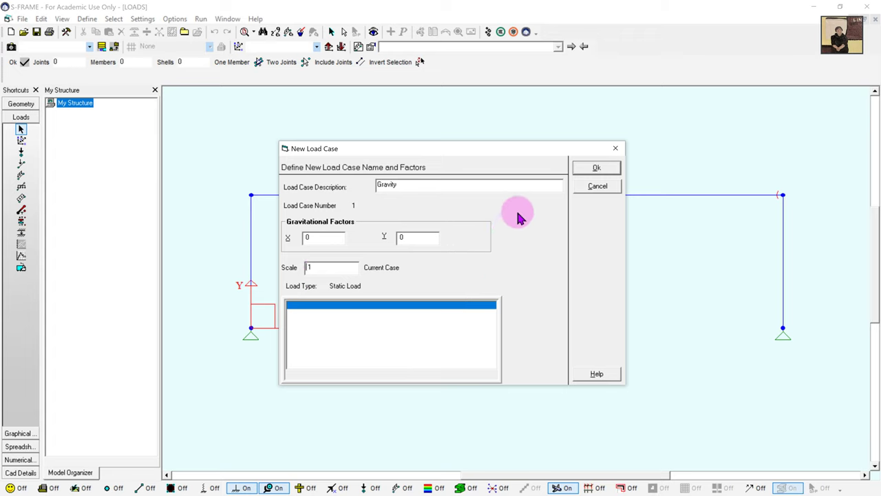
click(597, 170)
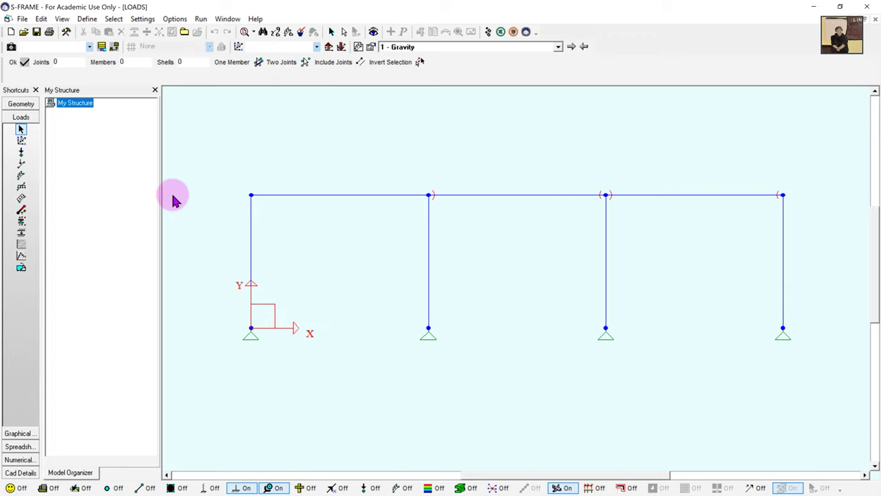
Step: Apply a full uniform load of -50 kN/m in the global Y direction to all three beams
click(21, 177)
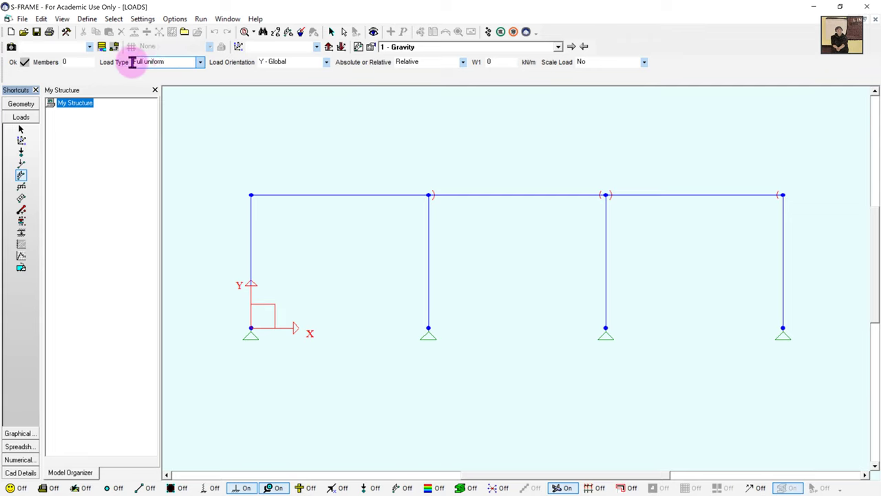
click(200, 63)
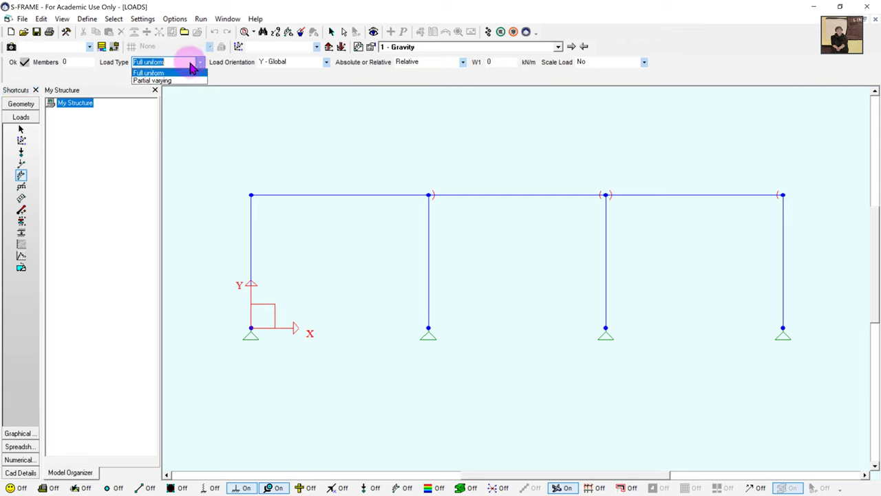
click(156, 74)
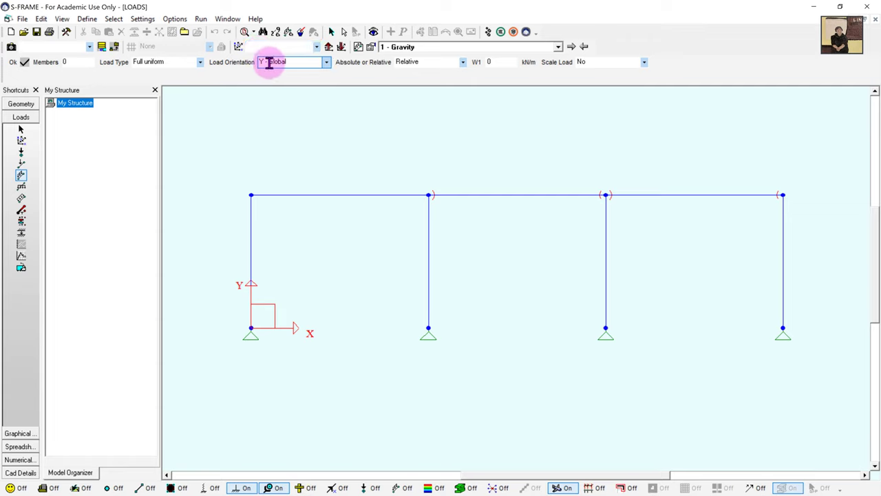
click(327, 63)
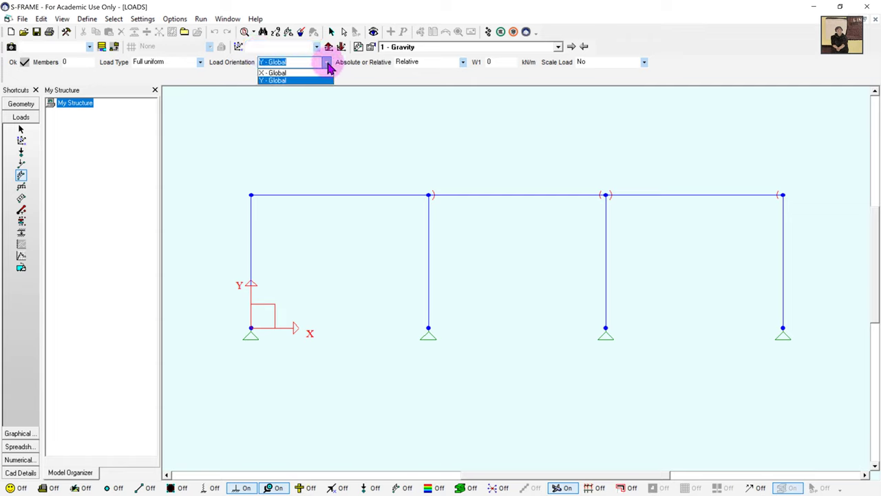
click(329, 66)
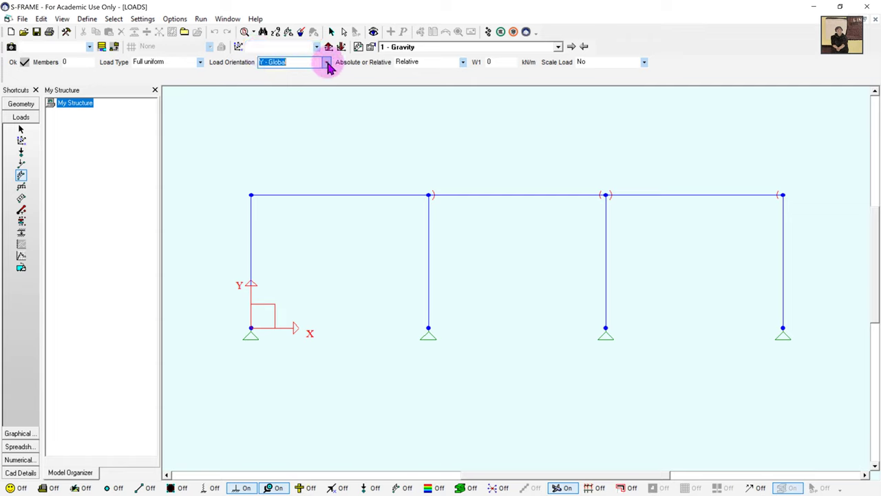
click(485, 62)
double_click(485, 62)
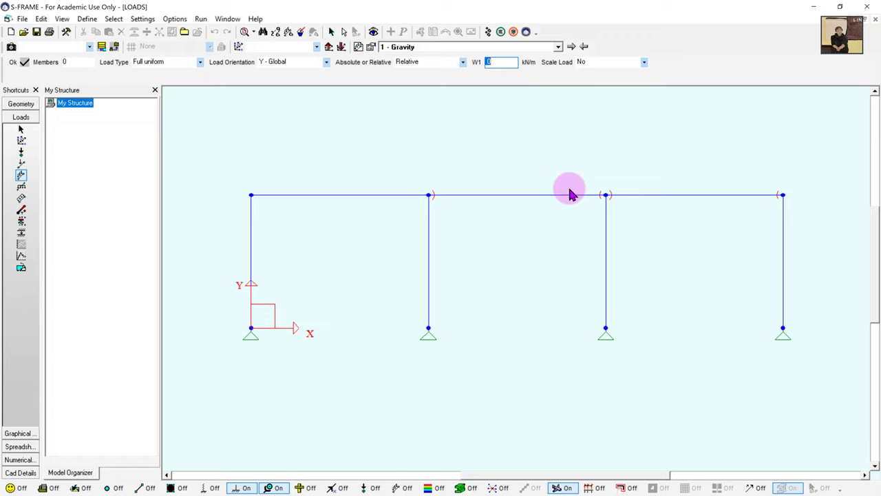
text(-5)
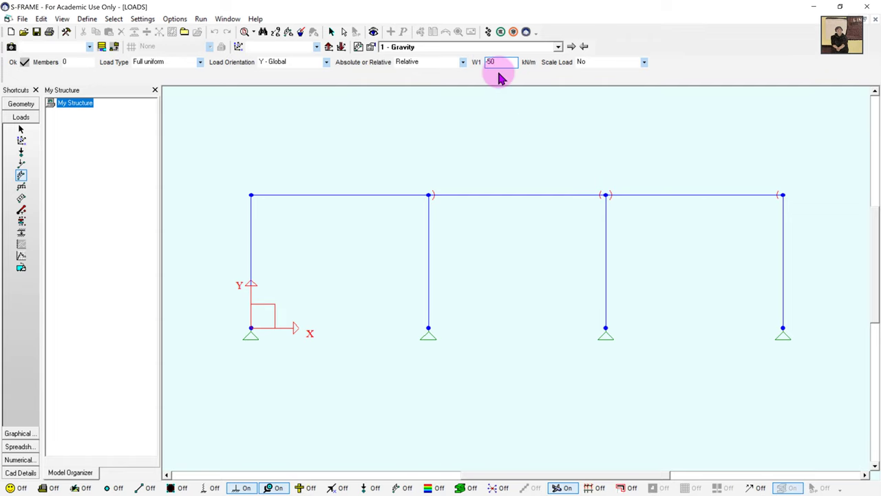
click(22, 62)
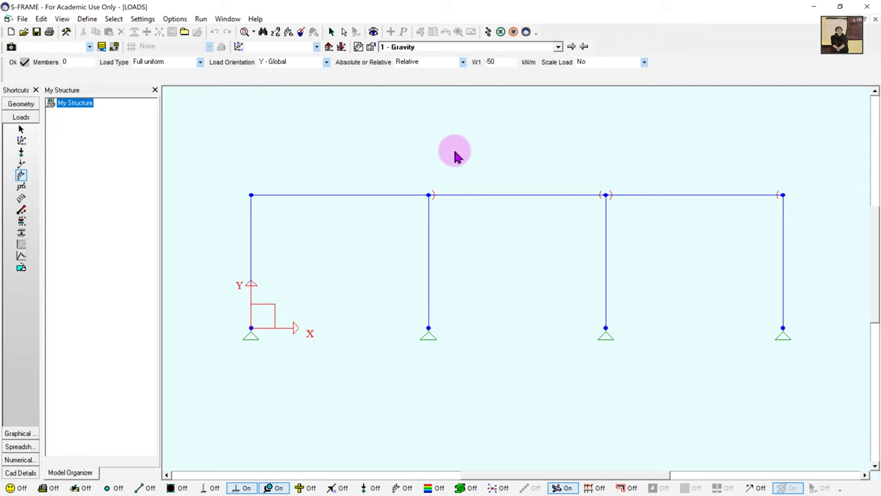
click(372, 197)
click(477, 197)
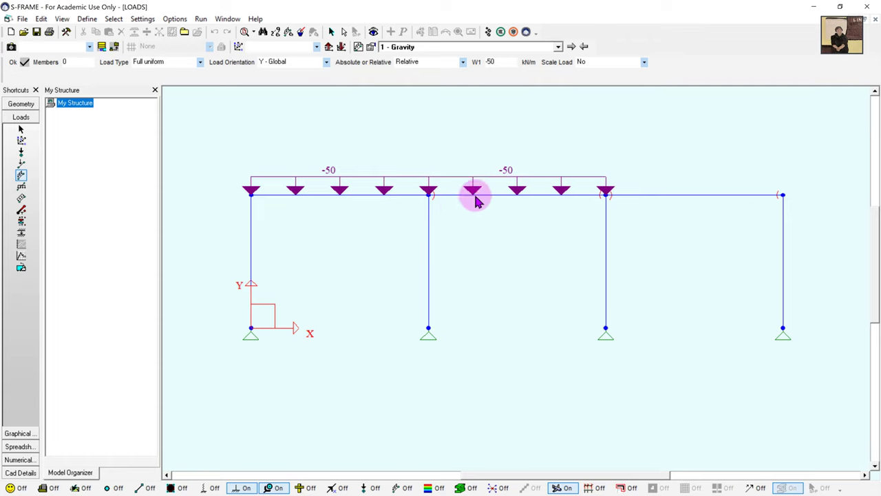
click(647, 197)
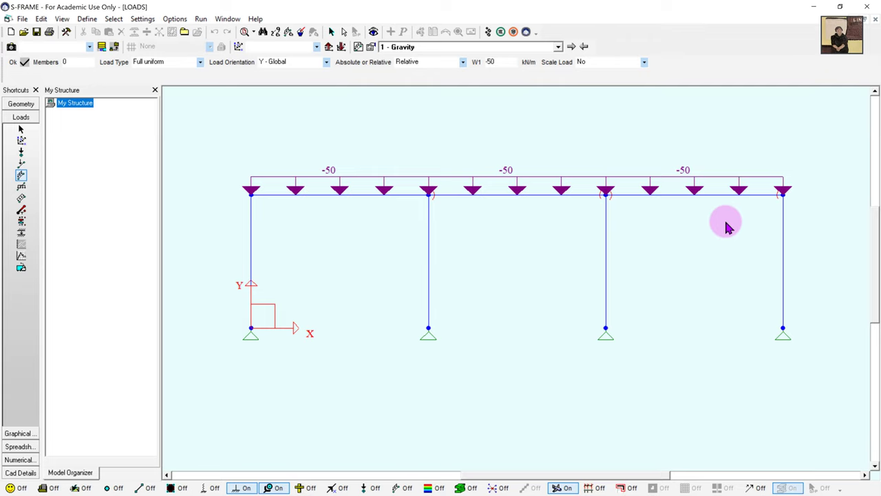
Step: Run a linear static analysis for both cases and combinations, saving the model as Single Storey Frame.TEL, and continue to the graphical results
click(488, 32)
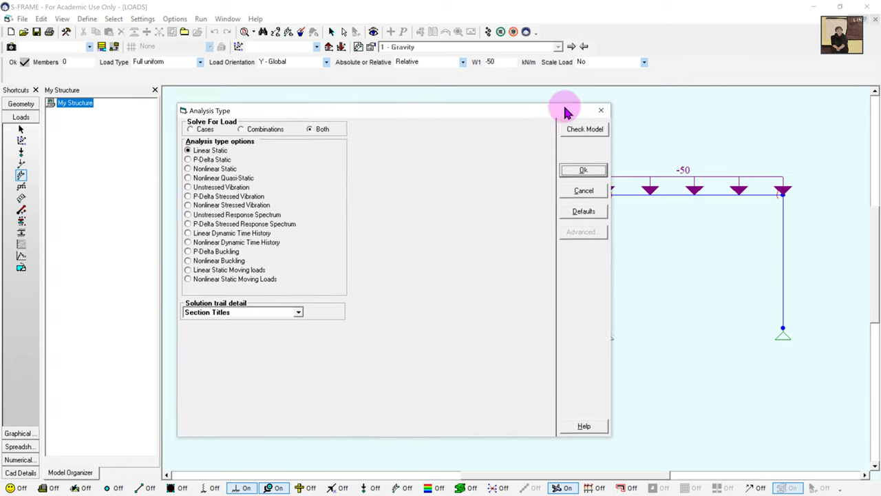
drag(565, 111, 668, 116)
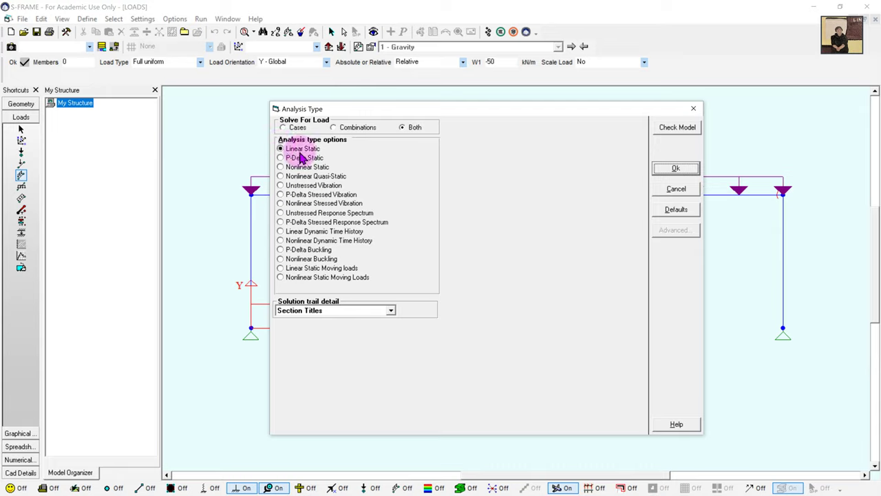
click(675, 170)
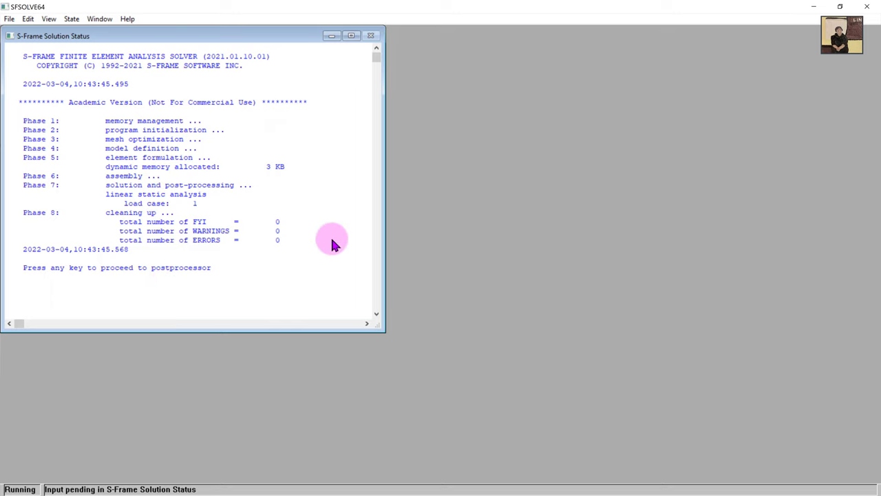
key(Return)
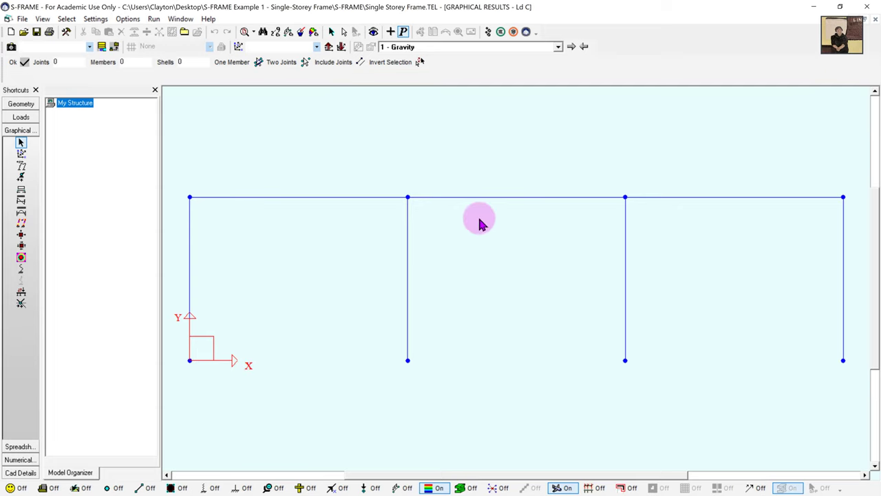
Step: Show supports and member releases in the graphical results and examine the frame's deflected shape for sidesway
click(236, 487)
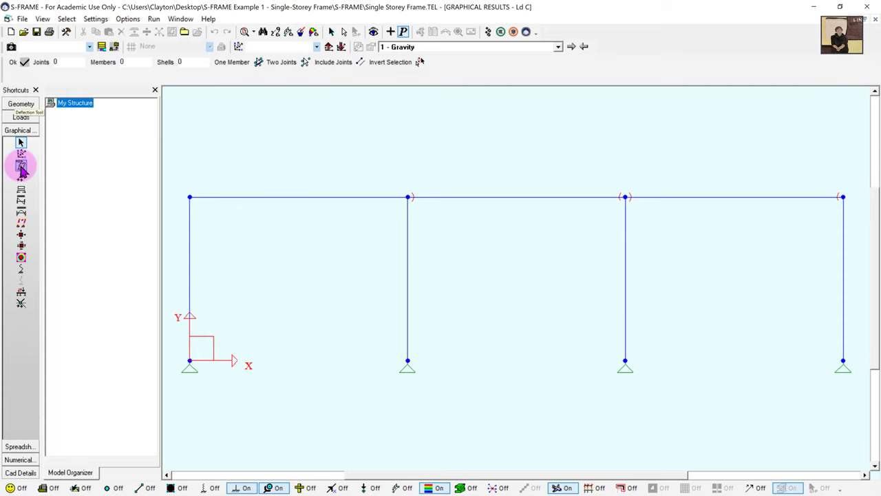
click(21, 167)
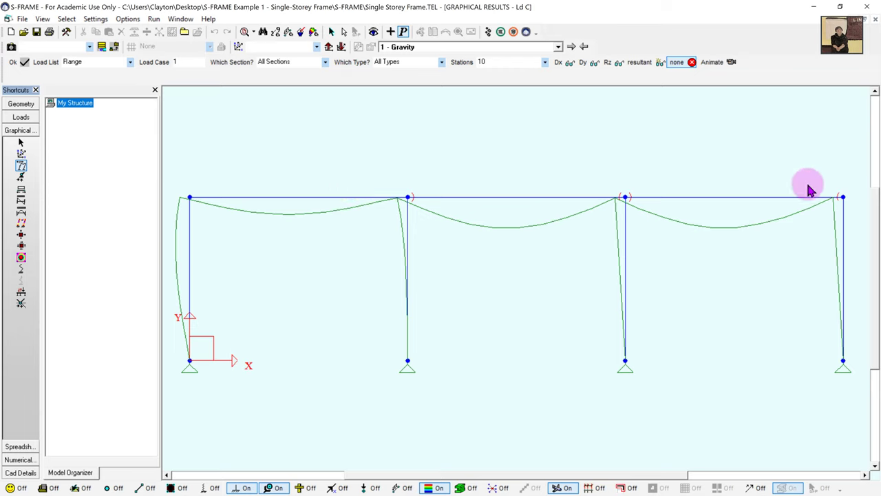
Step: Add a support restraining only Tx, with Ty and Rz free, at the top of the fourth column
click(23, 106)
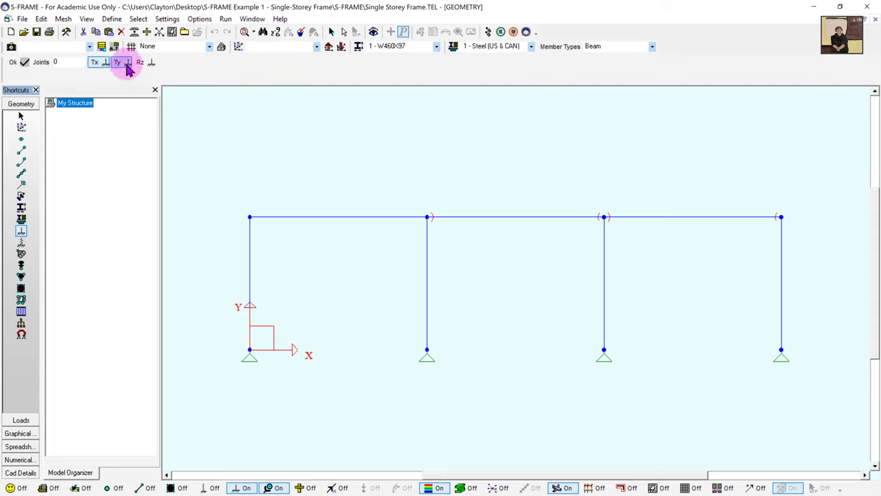
drag(756, 194, 815, 248)
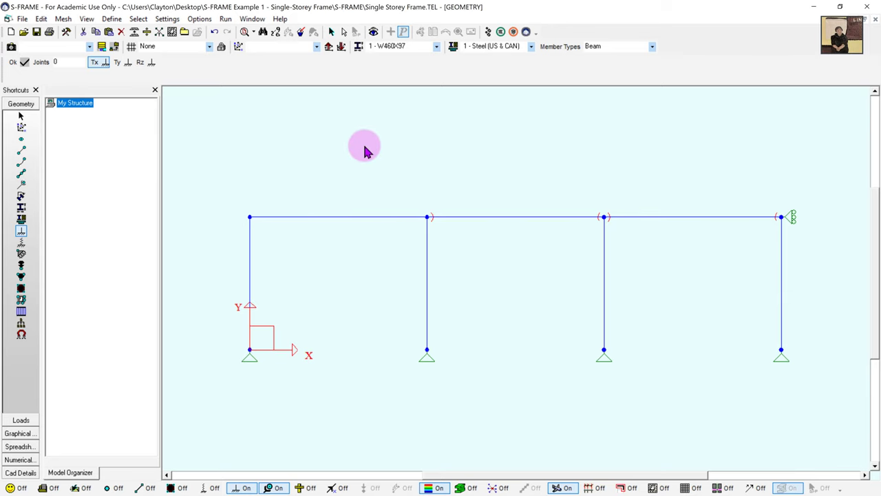
Step: Rerun the linear static analysis for both cases and combinations with the lateral support in place
click(19, 423)
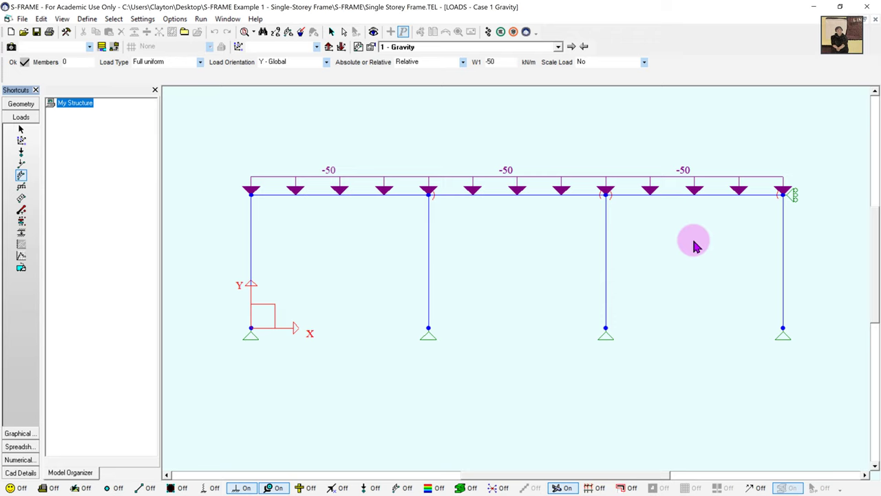
click(489, 33)
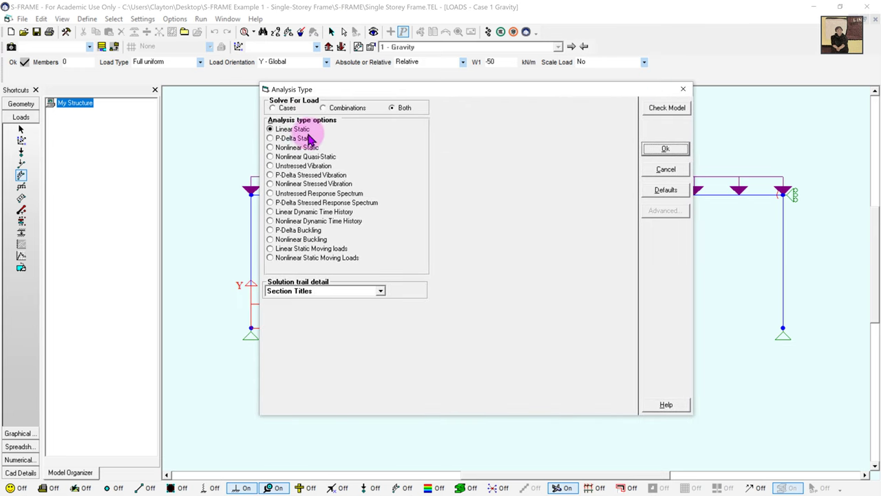
click(665, 149)
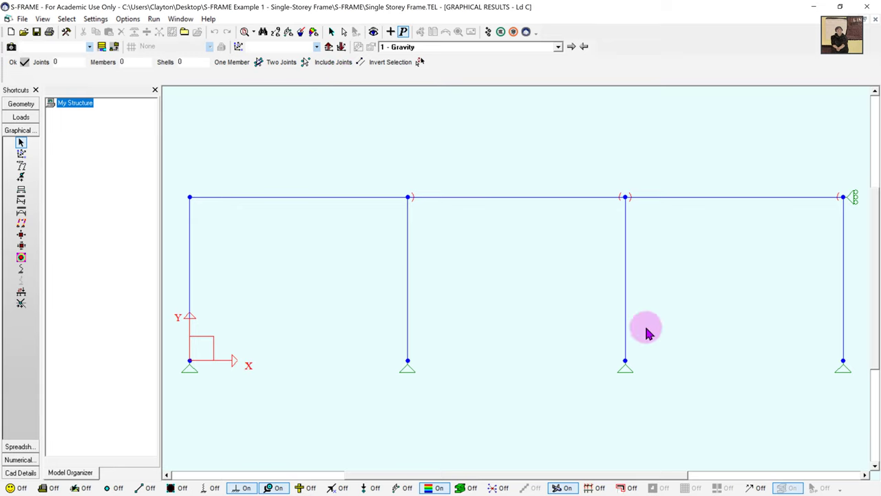
Step: Examine the laterally supported frame's deflected shape and all its support reactions under the Gravity load case
scroll(491, 222, down, 1)
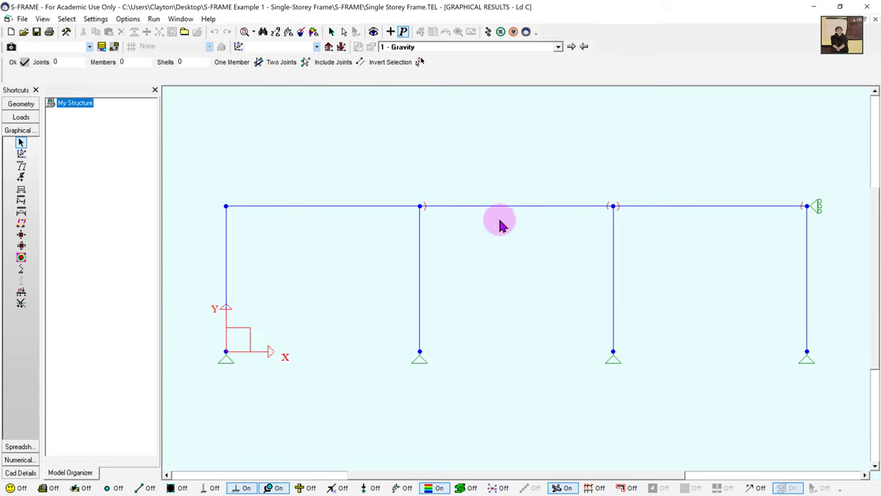
click(21, 167)
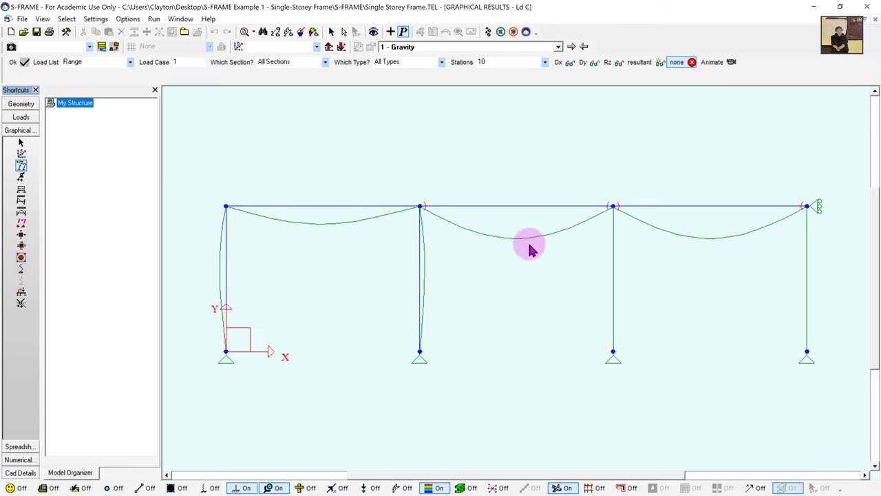
click(21, 179)
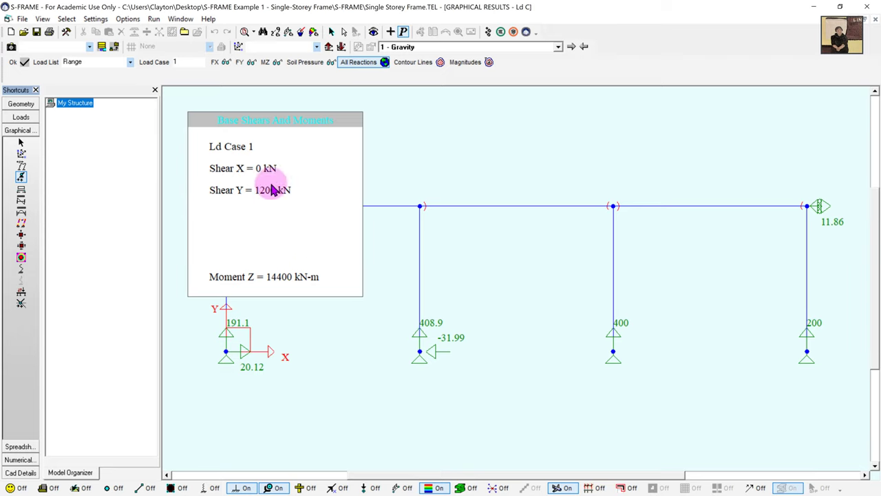
Step: Display the axial force diagram for all members and examine the forces in the beams and columns
click(20, 190)
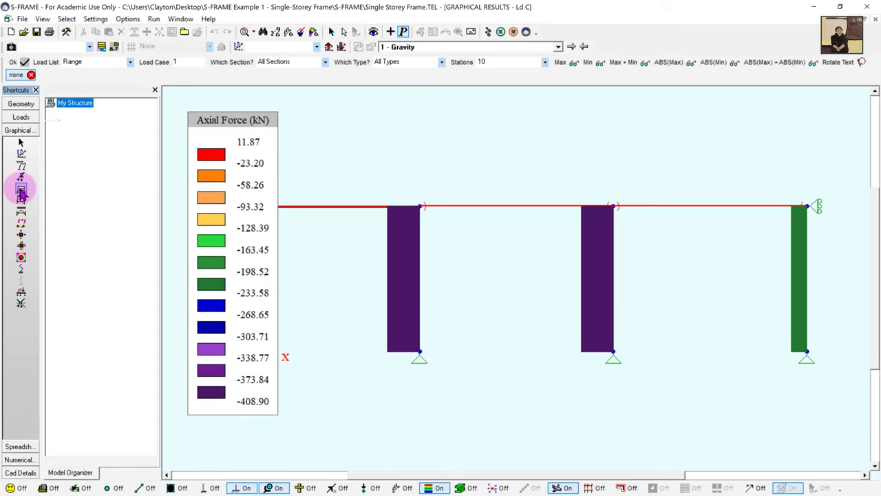
middle_drag(455, 219, 502, 208)
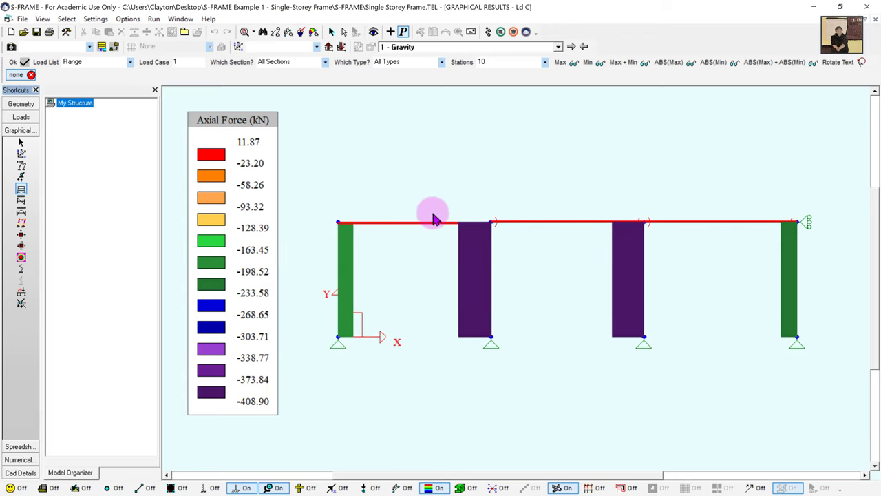
Step: Display the shear force diagram and the bending moment diagram for all members, and examine the moments around the second column
click(22, 200)
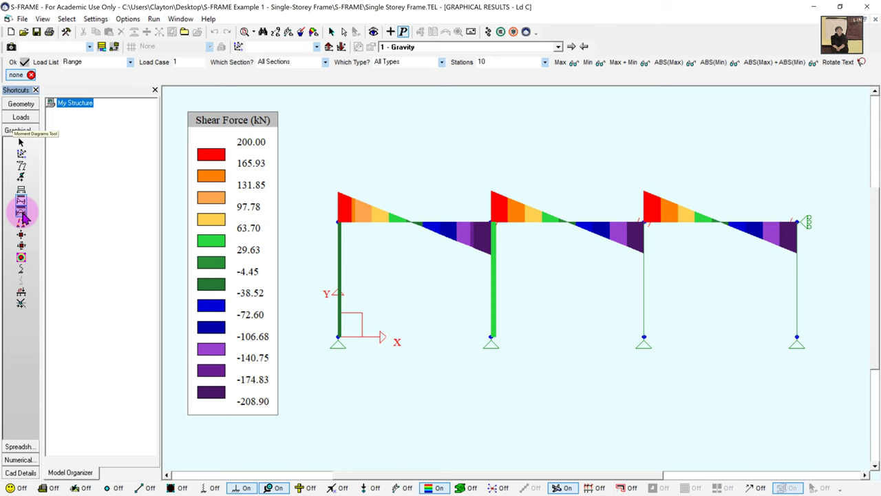
click(22, 214)
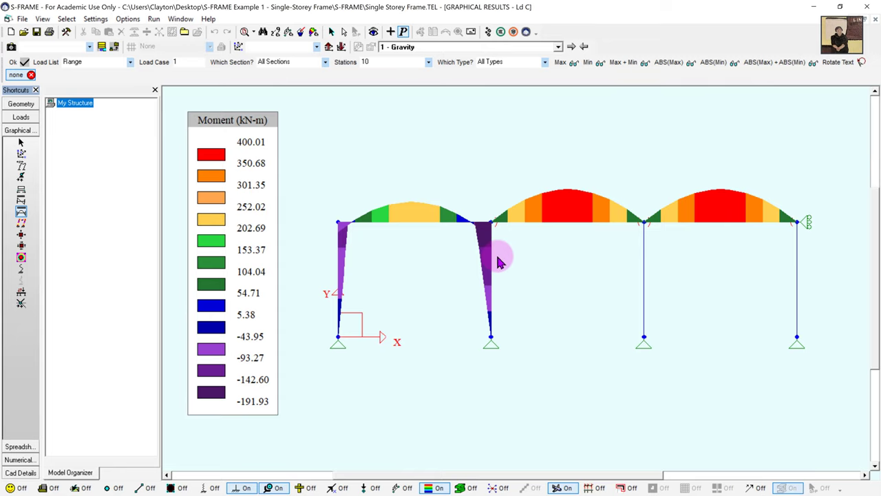
scroll(500, 251, down, 1)
scroll(506, 268, up, 2)
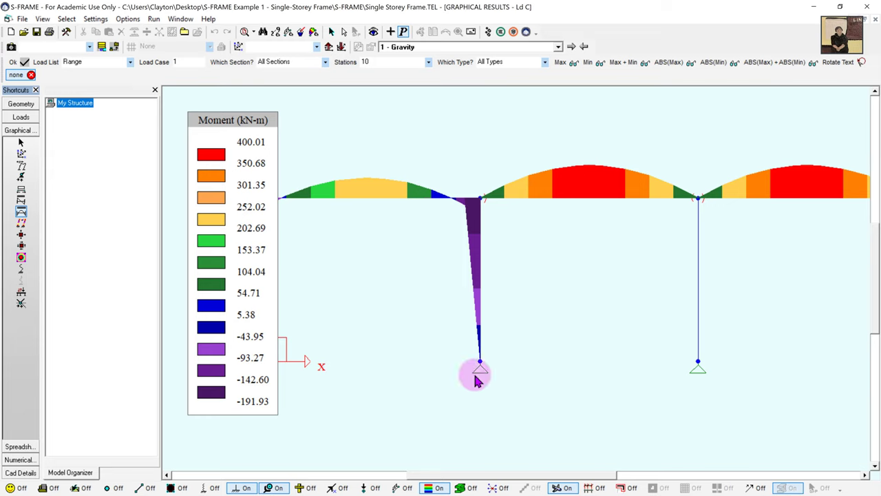
scroll(495, 252, down, 1)
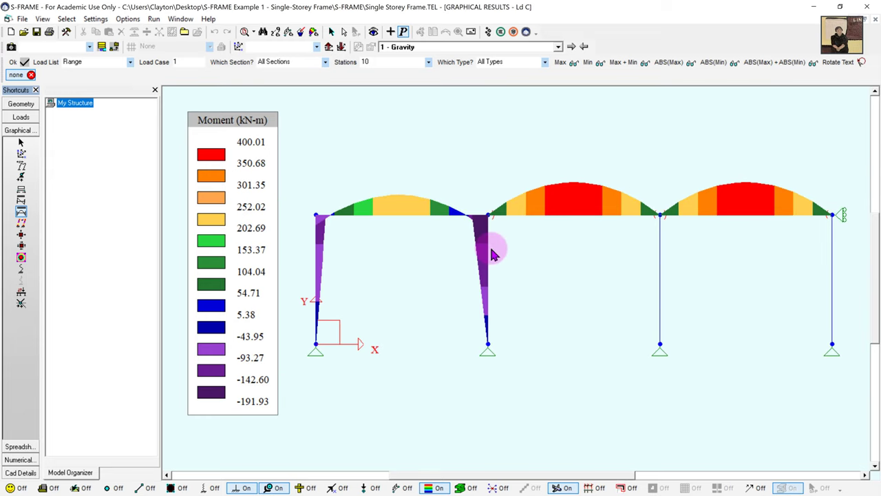
Step: Isolate the second column as the only selected member and display its moment diagram
click(344, 32)
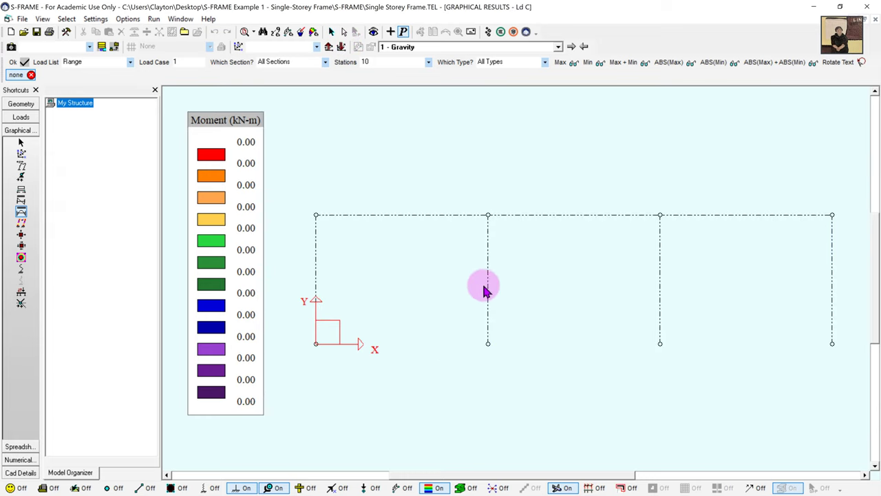
click(20, 144)
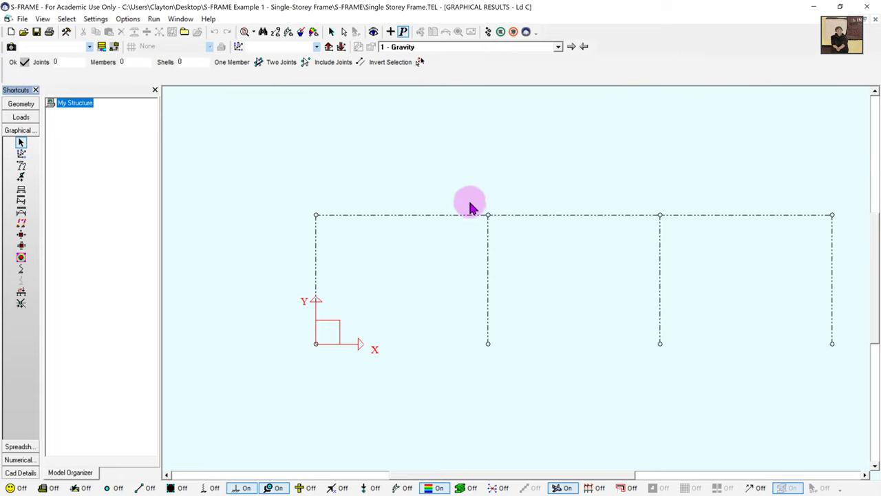
drag(470, 202, 509, 357)
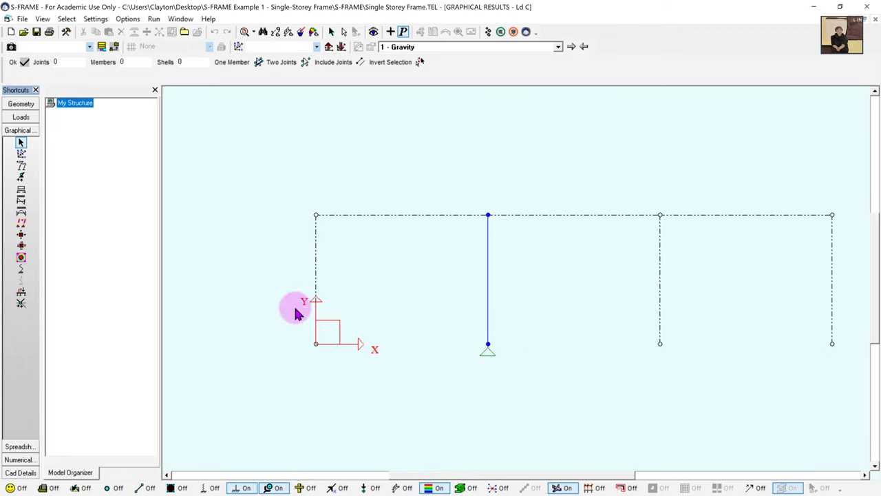
click(21, 212)
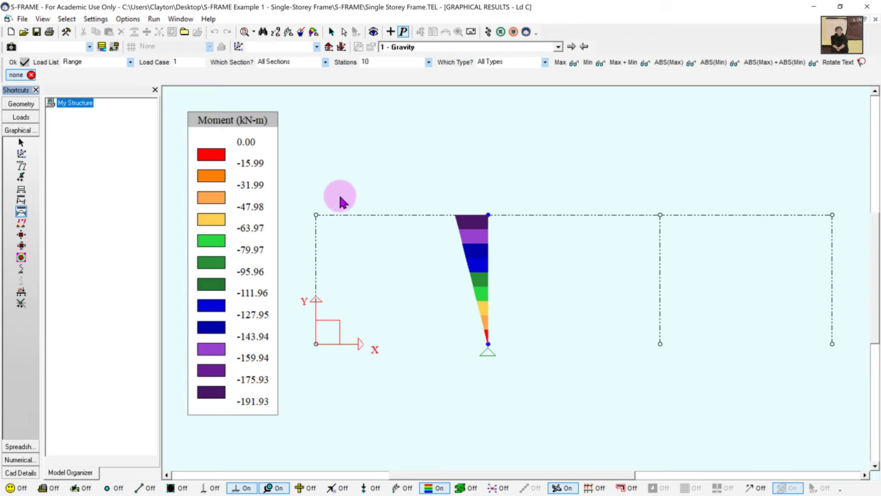
Step: Display the second column's deflected shape and review the diagram scale and style settings
click(21, 166)
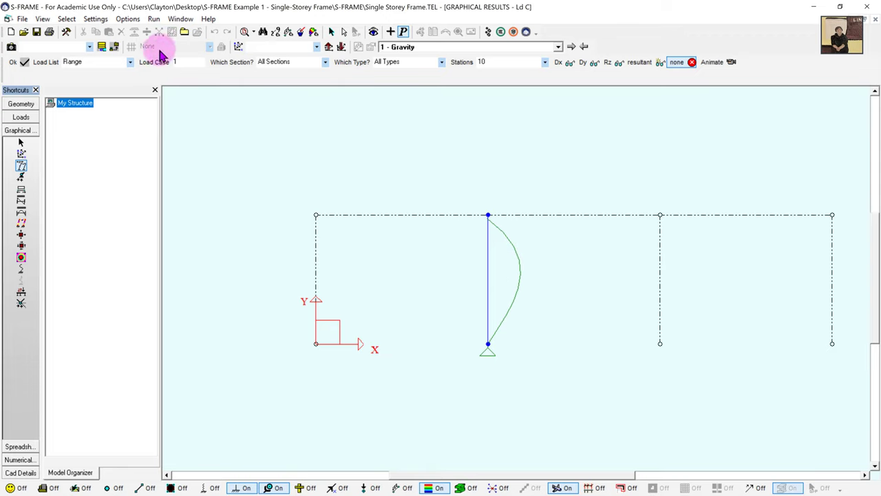
click(128, 21)
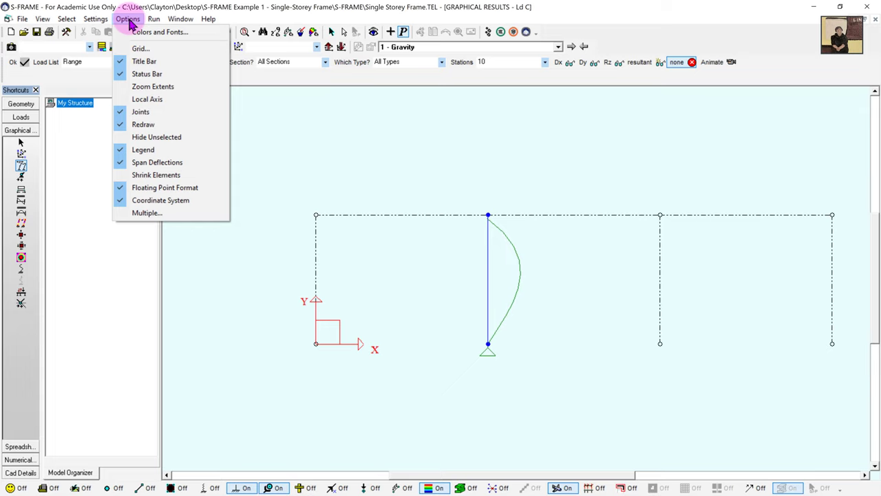
mouse_move(101, 22)
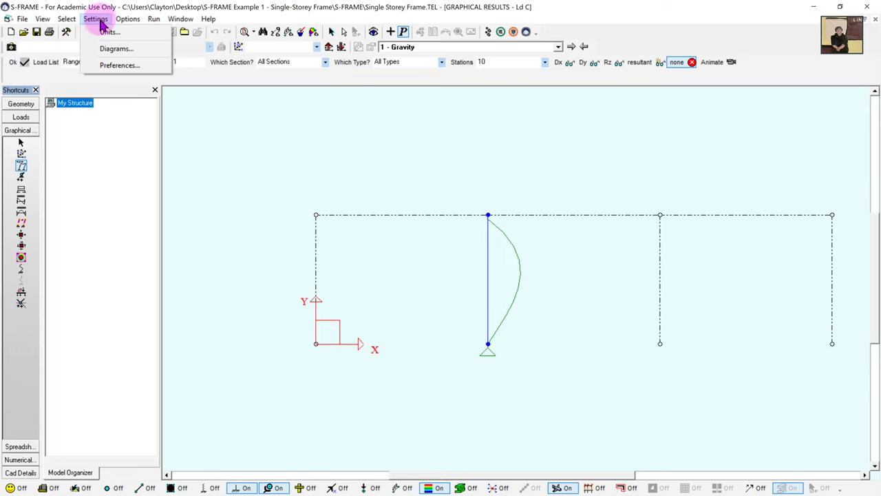
click(112, 49)
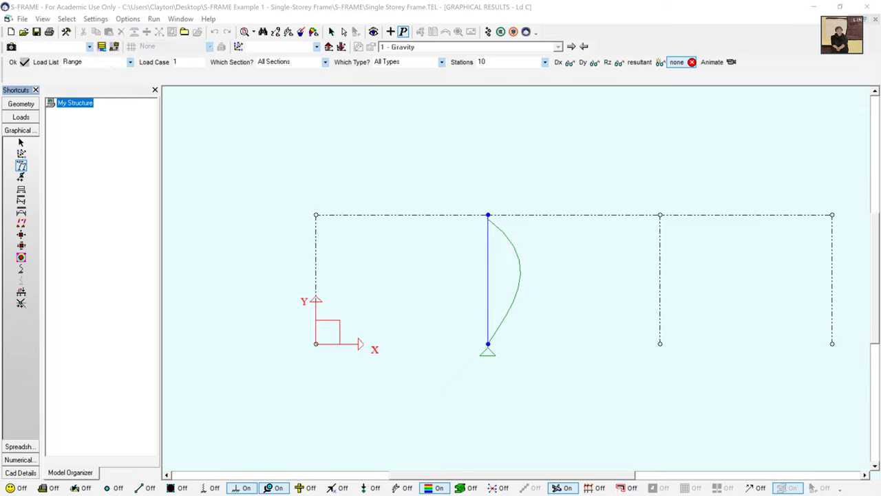
drag(486, 105, 527, 111)
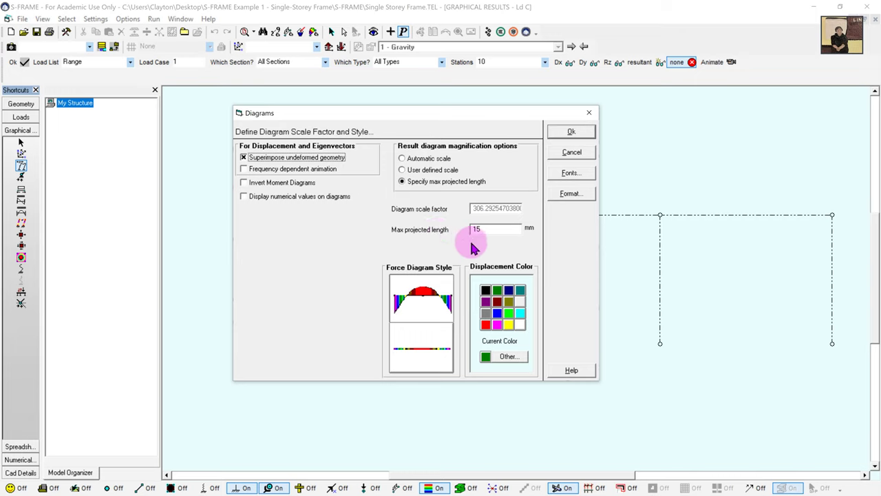
click(572, 132)
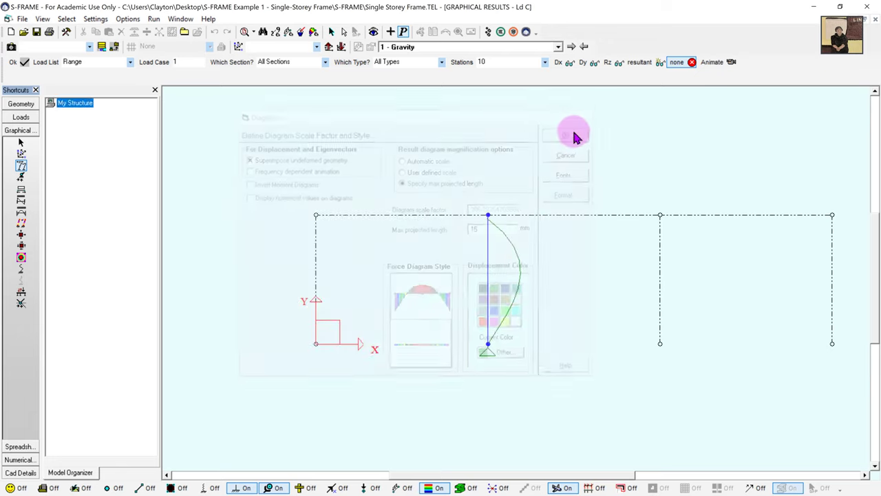
Step: Open the detailed moment diagram of the second column and read the forces at several stations along its length
click(22, 213)
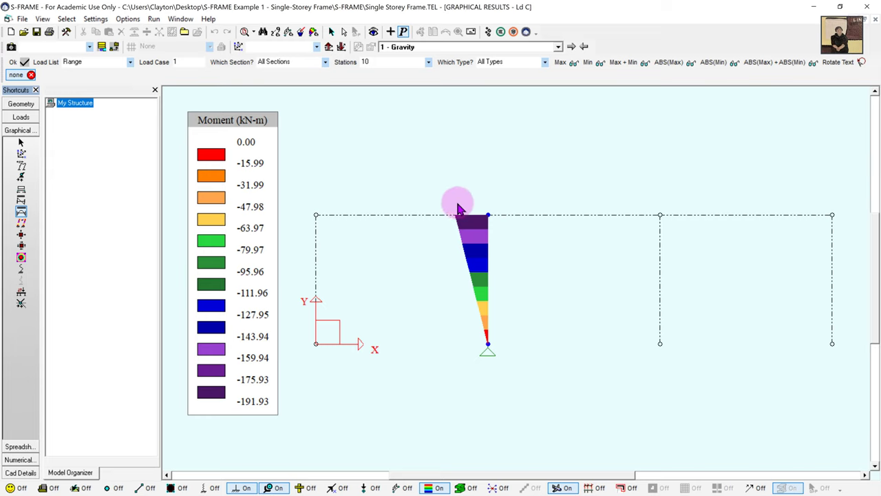
right_click(491, 270)
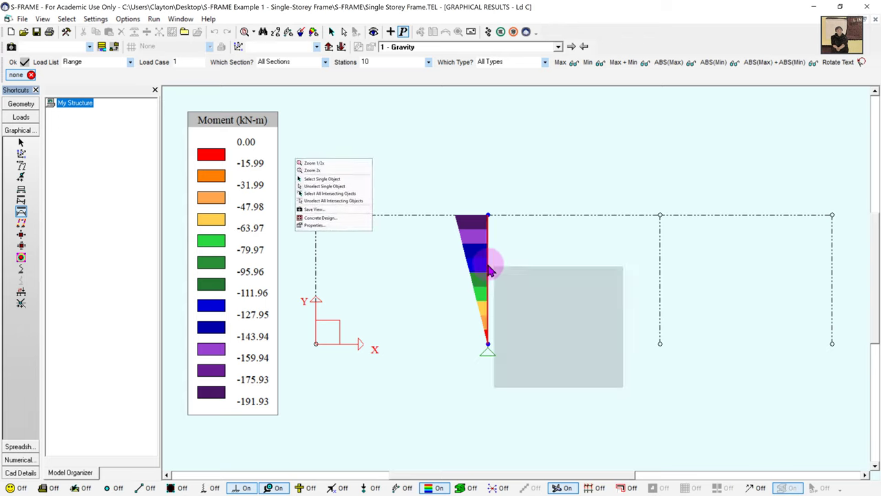
click(308, 225)
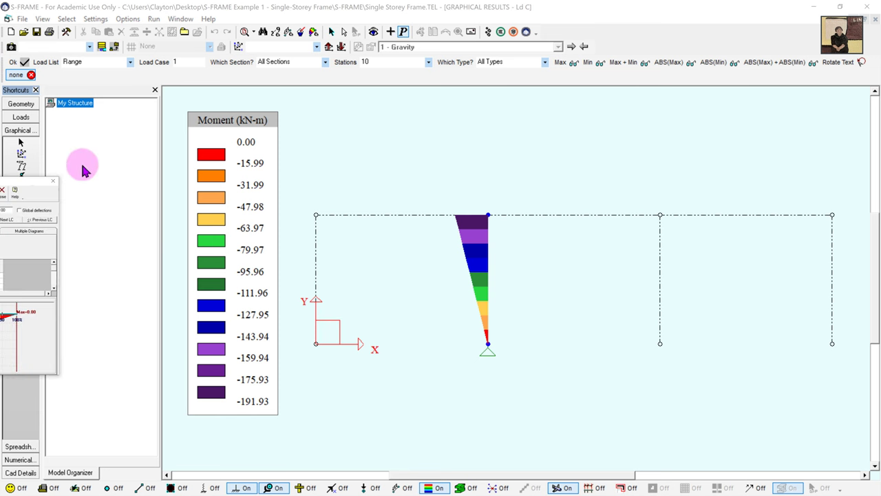
click(370, 385)
drag(369, 386, 472, 358)
click(441, 259)
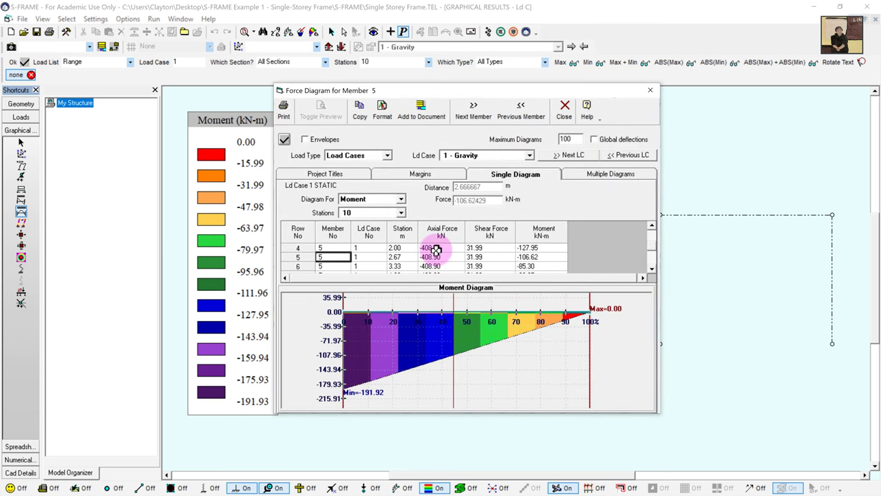
drag(355, 375, 453, 316)
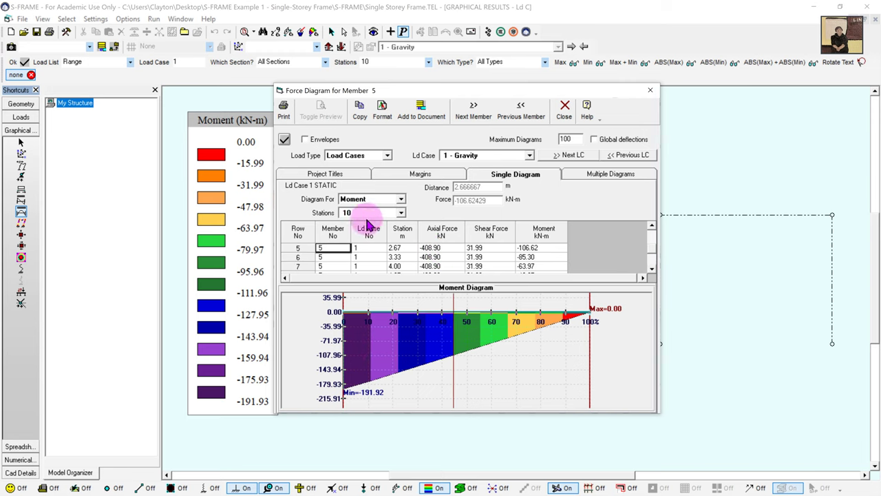
click(373, 376)
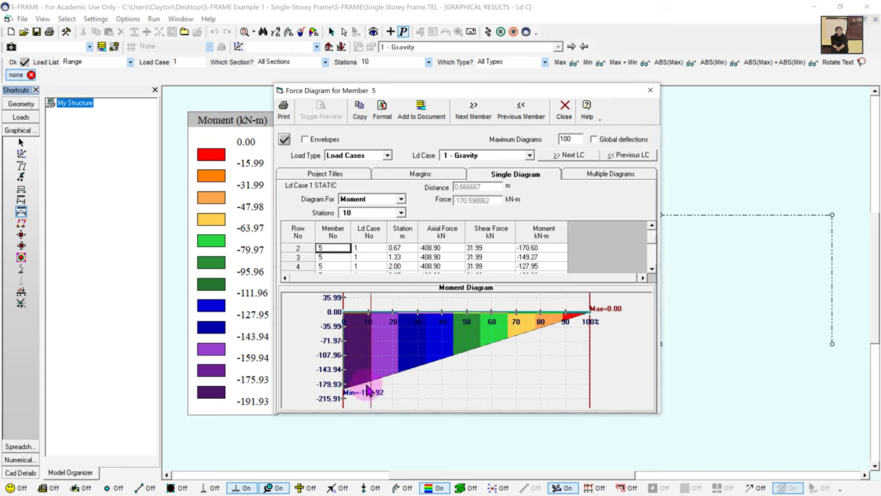
drag(368, 391, 446, 368)
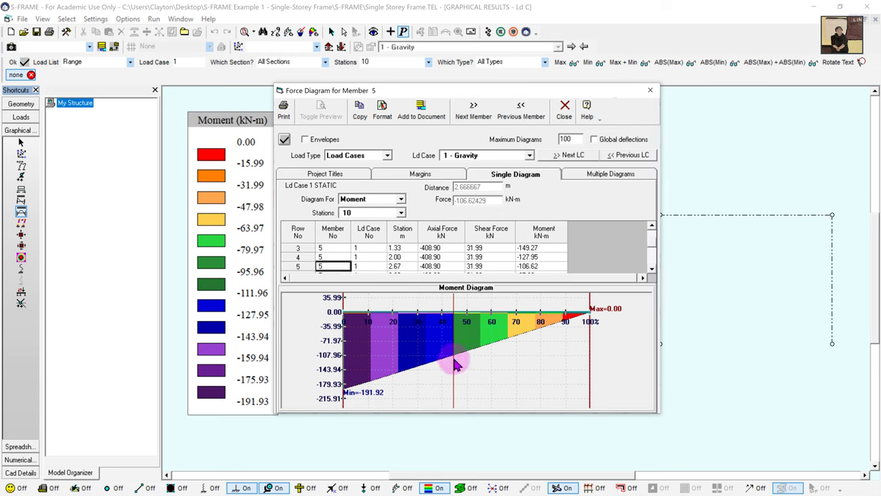
Step: Check the station counts available up to 100 for the column's force diagram, and close the diagram window
click(401, 213)
scroll(369, 255, down, 20)
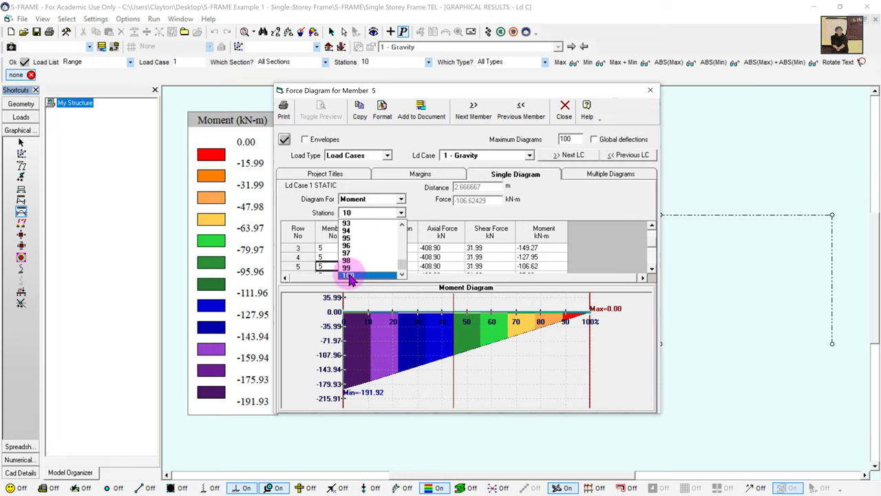
click(635, 338)
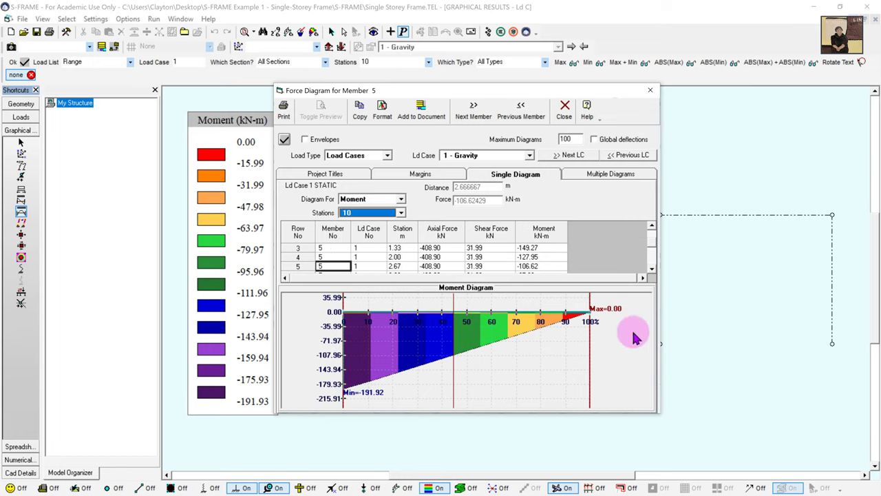
click(651, 90)
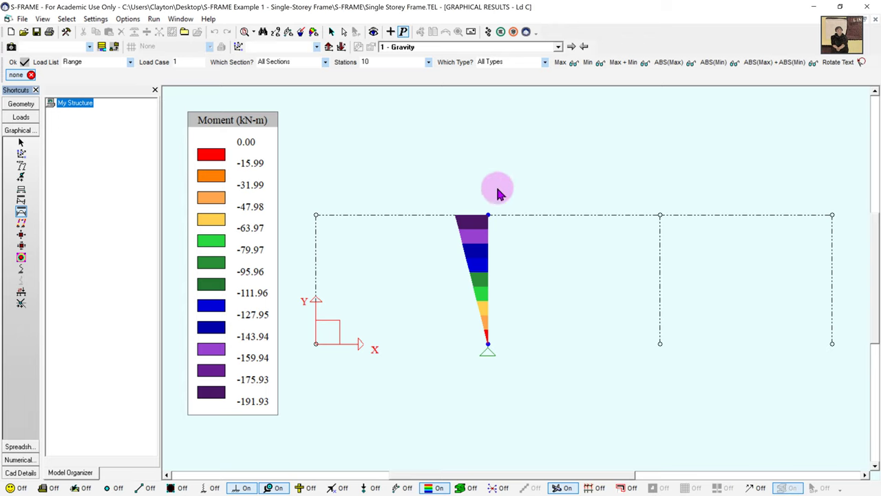
Step: Examine the second column's axial force diagram, and display all support reactions with the whole frame selected again
click(21, 190)
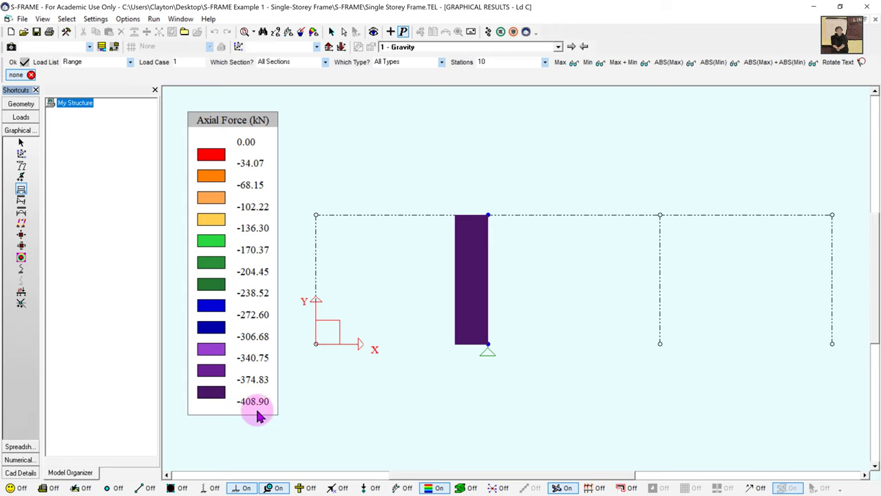
click(331, 32)
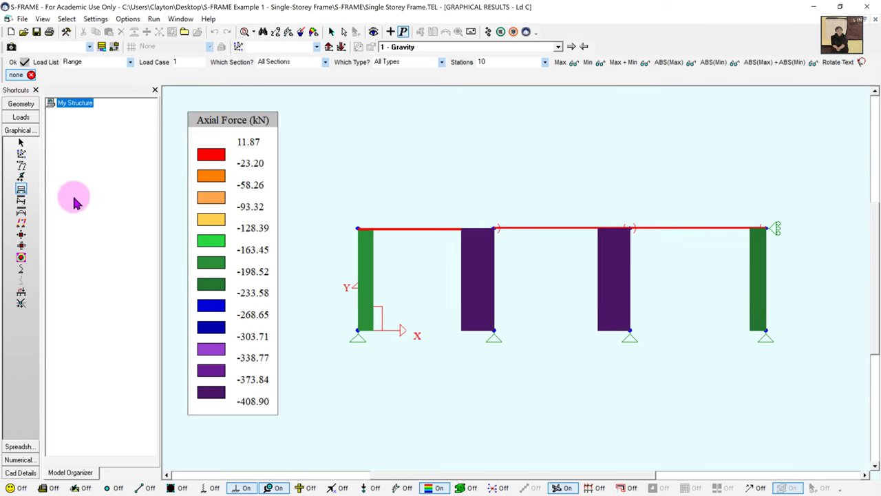
click(21, 177)
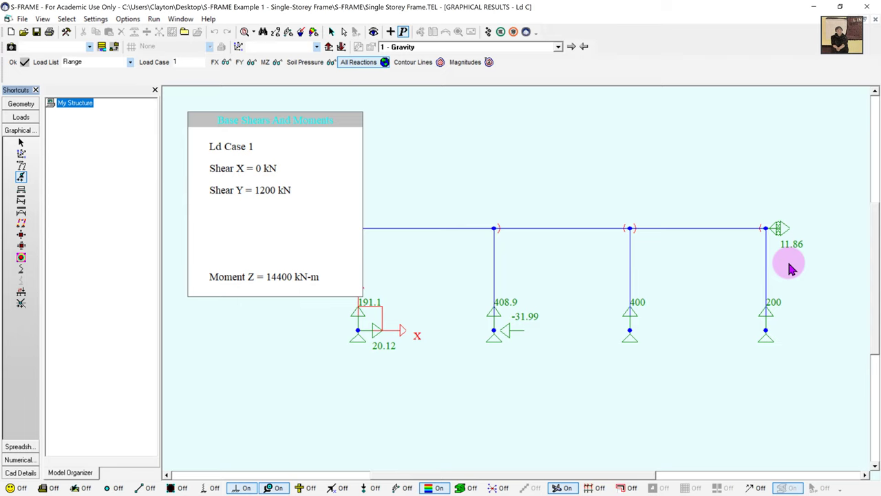
Step: Create a new load case named Translational with gravitational factors of 0 and a scale of 1
click(22, 117)
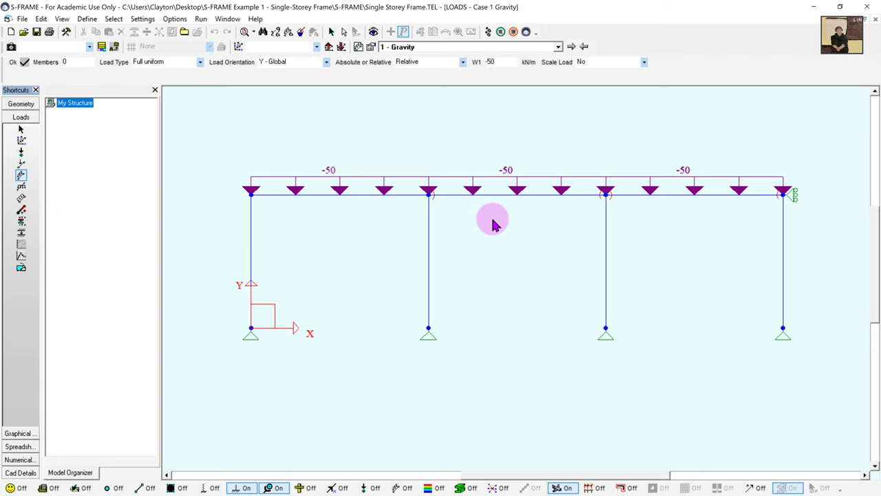
click(359, 47)
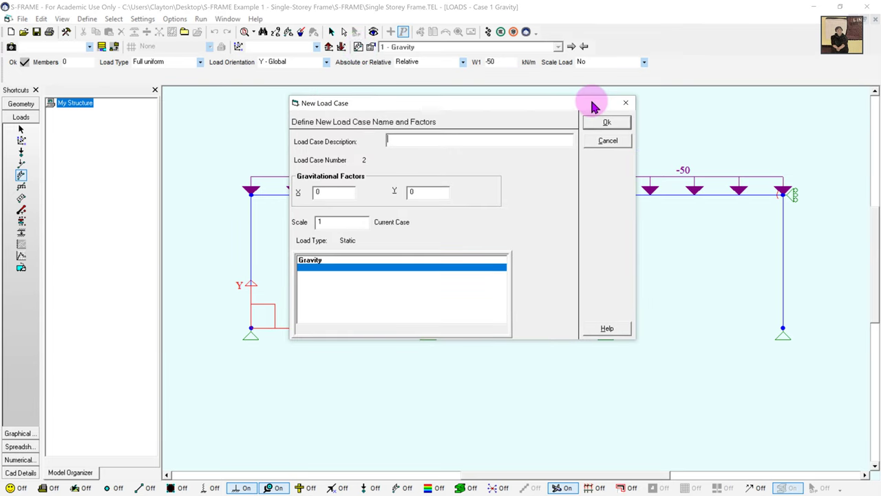
text(T)
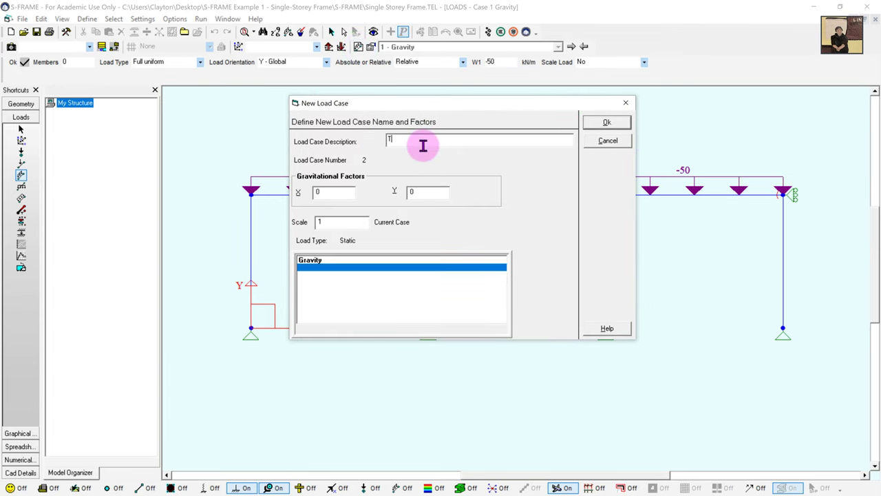
text(ranslational)
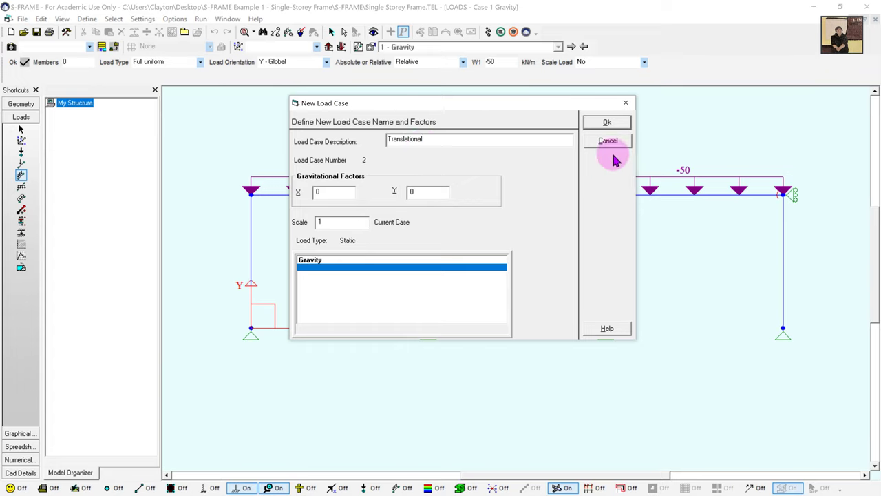
click(606, 122)
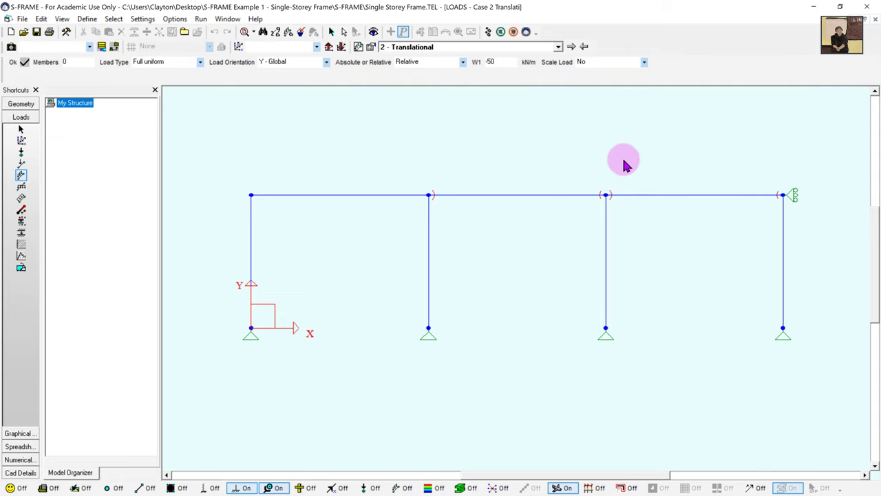
Step: Compare the loads in the Gravity case with the Translational case, ending on the Translational load case
click(584, 47)
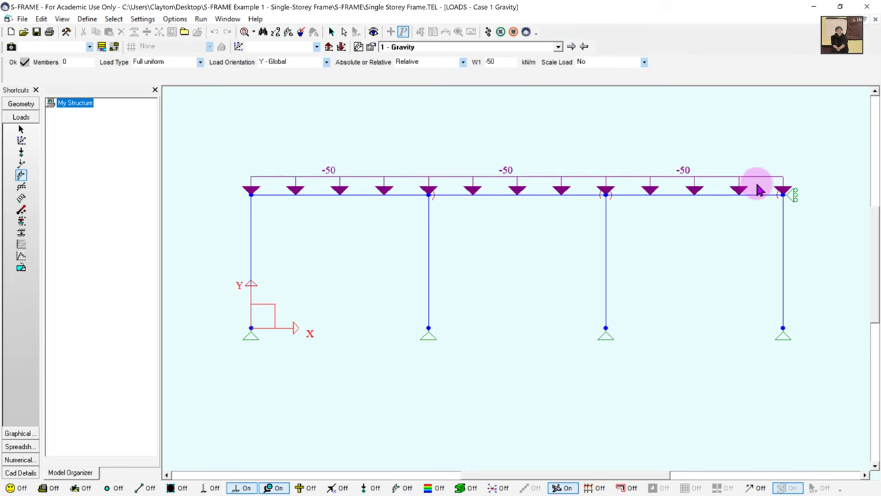
click(571, 46)
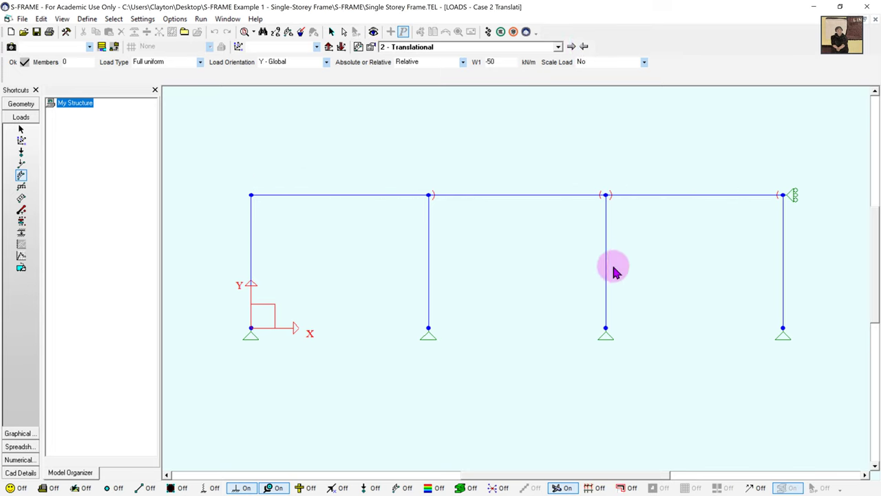
middle_drag(643, 266, 597, 287)
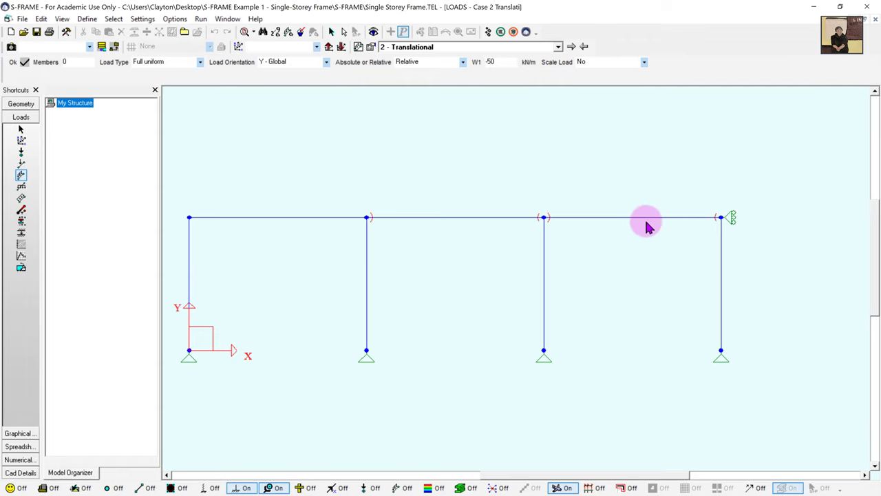
Step: Remove the Tx restraint from the joint at the top of the fourth column
click(20, 105)
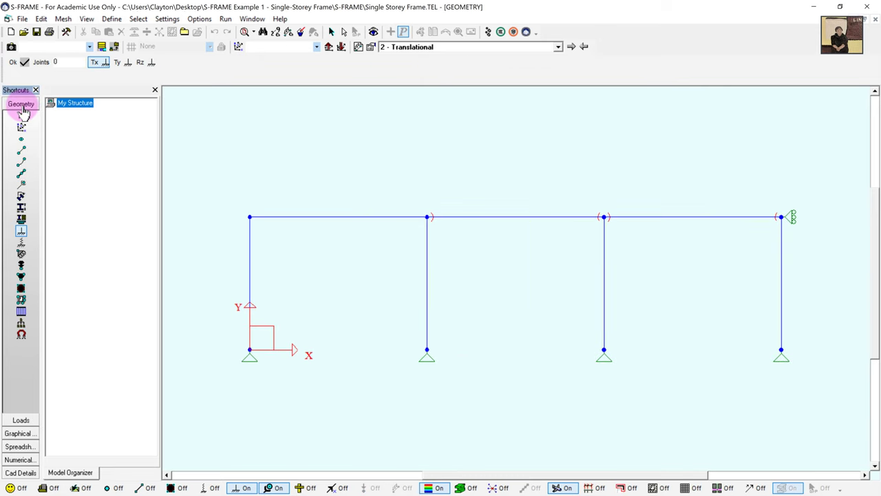
click(21, 233)
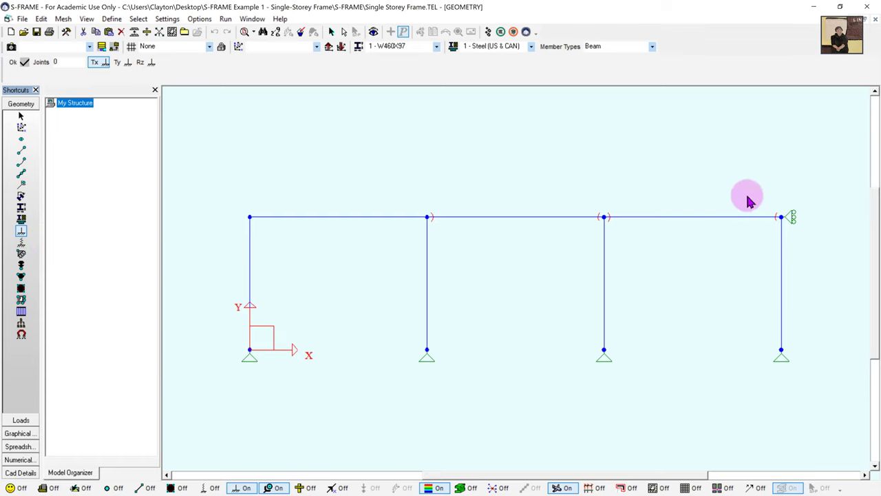
drag(745, 193, 815, 237)
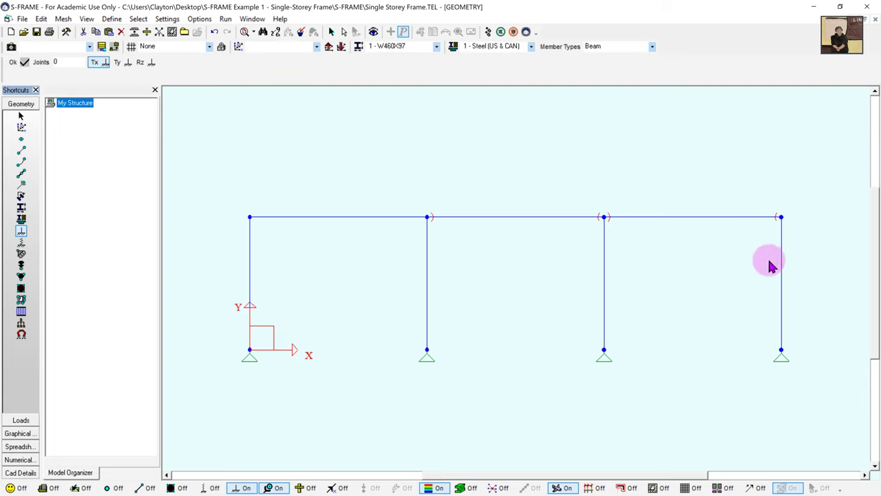
Step: In the Translational load case, apply an X-Force joint load of -47.9 kN to the joint at the top of the fourth column
click(20, 422)
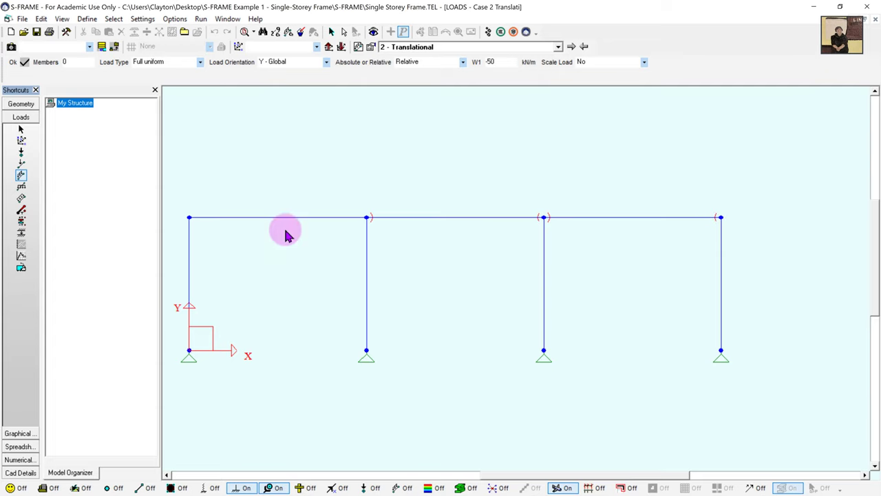
click(21, 153)
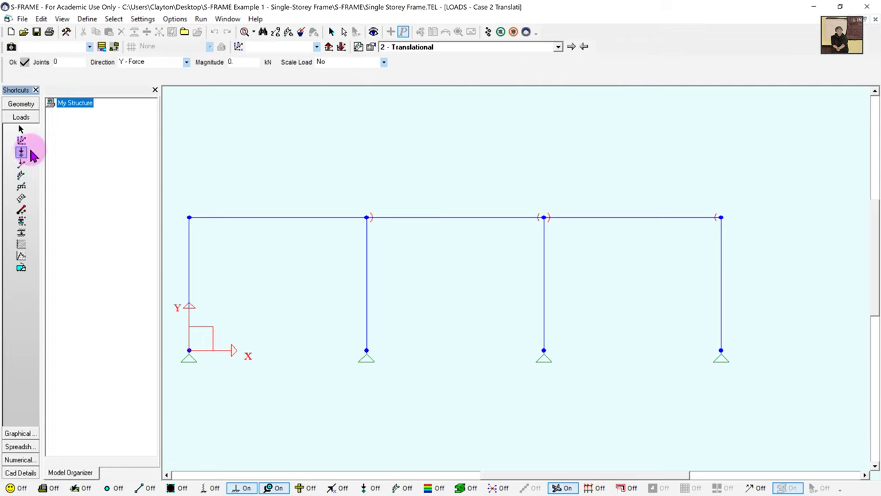
click(122, 62)
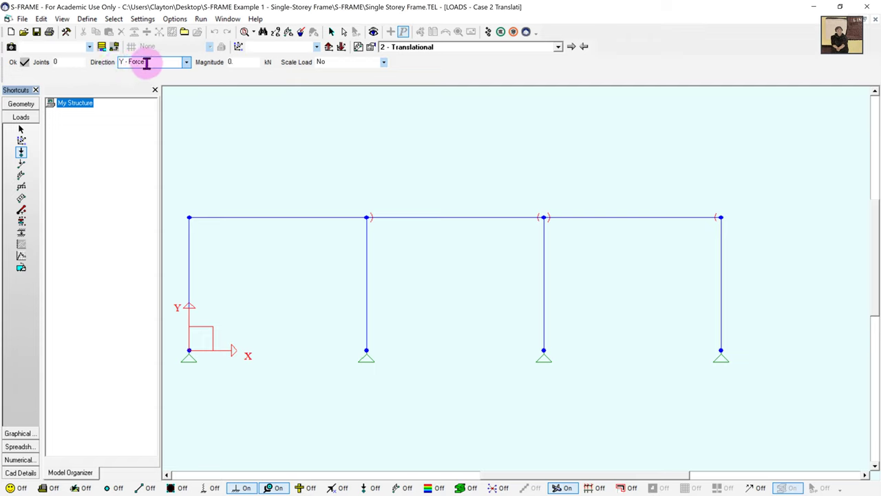
click(188, 63)
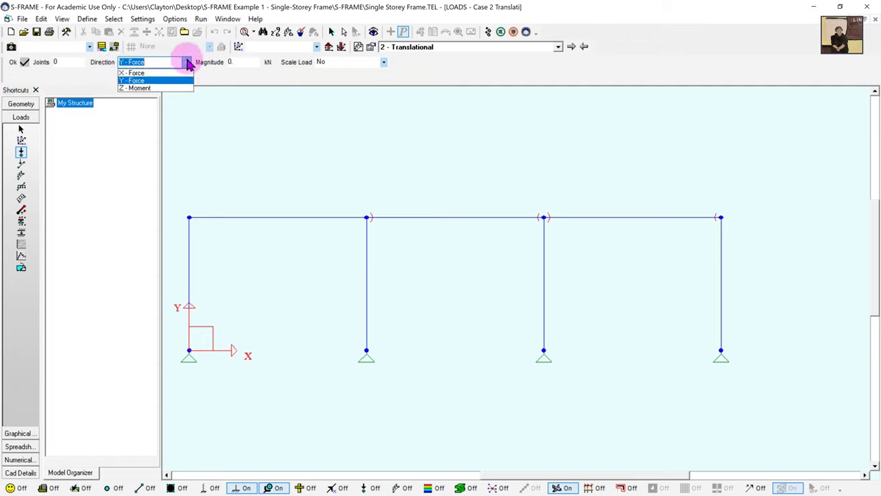
click(159, 78)
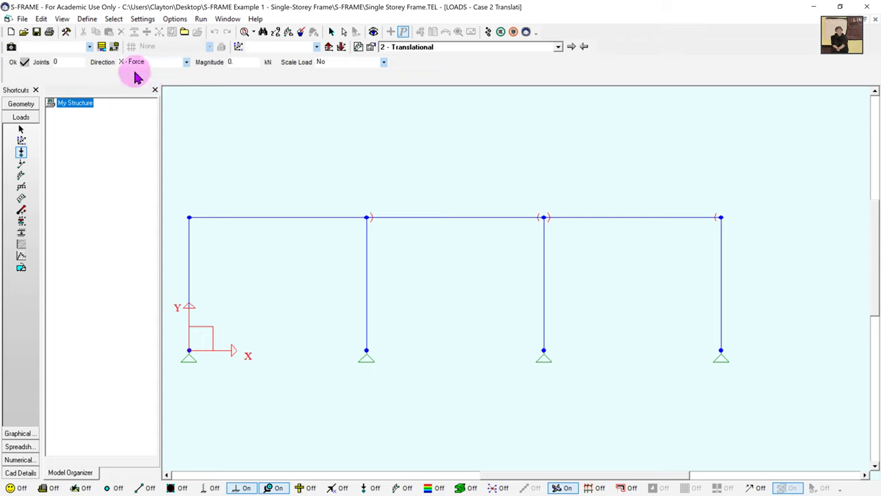
click(242, 63)
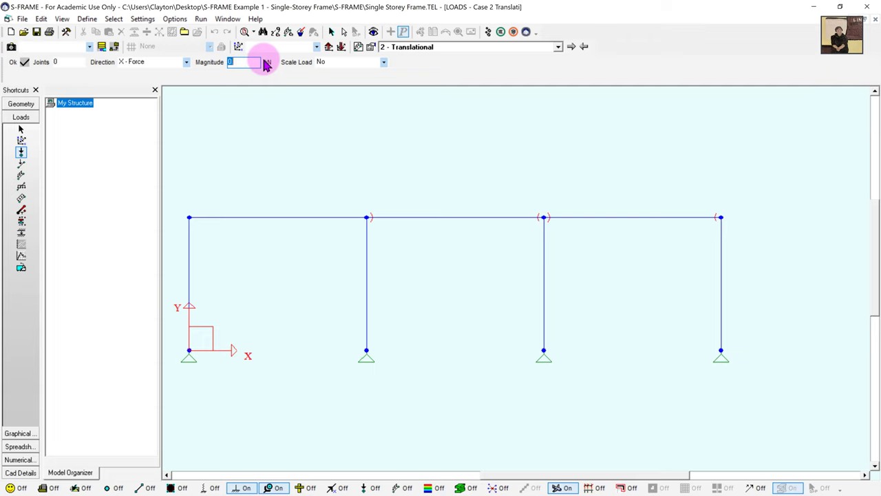
key(BackSpace)
text(-47.9)
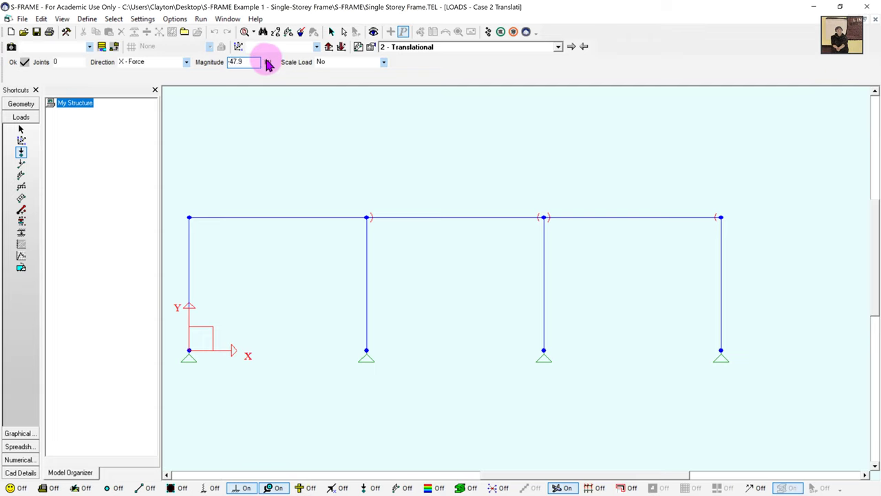
click(14, 67)
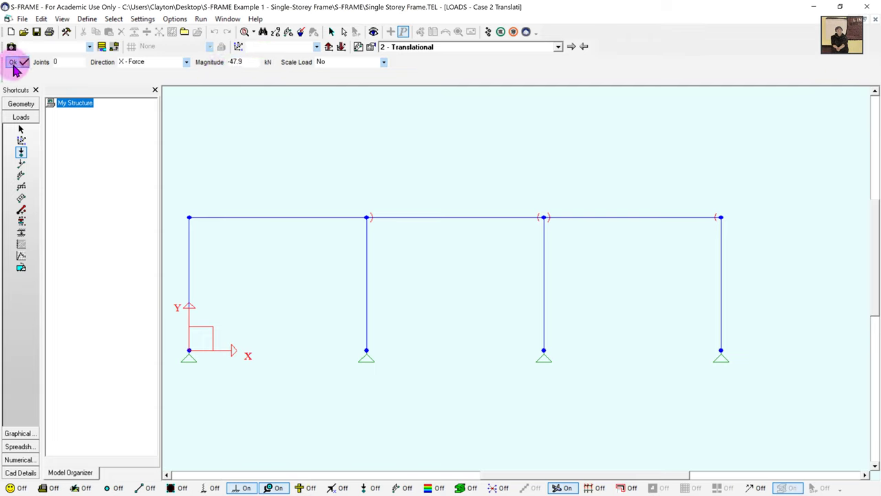
click(721, 219)
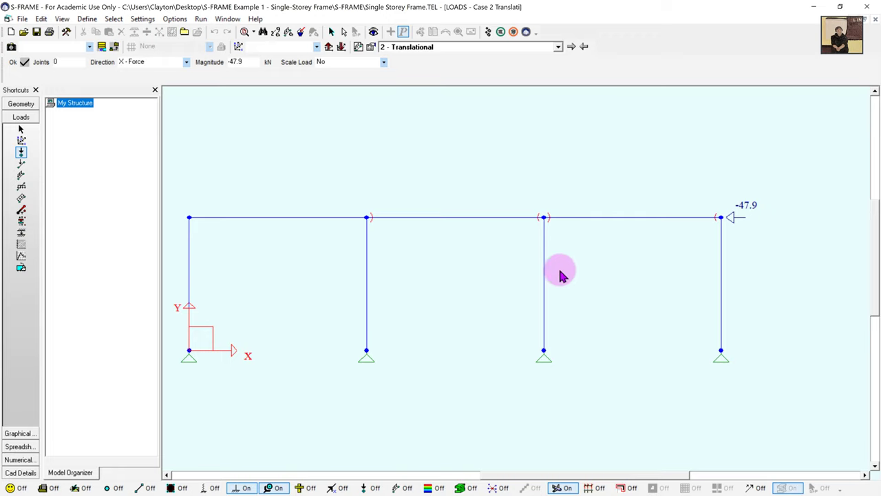
Step: Run a Linear Static analysis that solves for both load cases and combinations
middle_drag(454, 310, 506, 295)
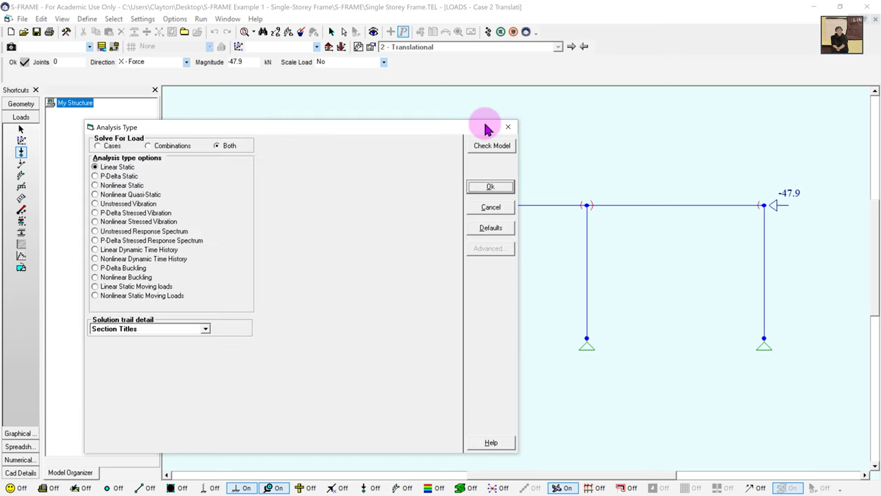
drag(486, 127, 597, 112)
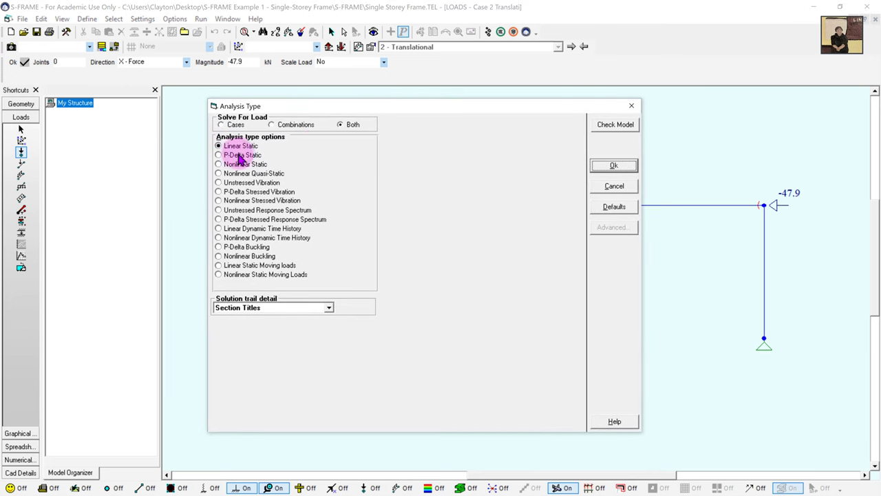
click(614, 167)
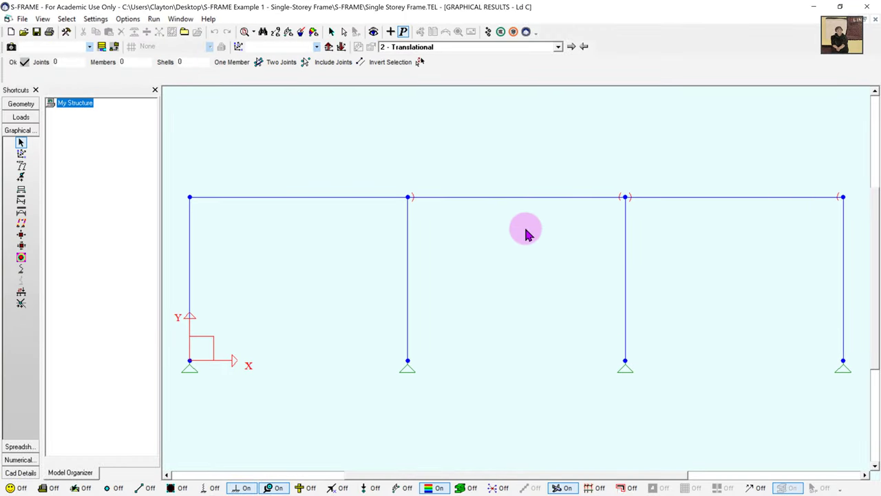
Step: Display the frame's deflected shape for the Translational case with the X-displacement values at the joints
click(21, 166)
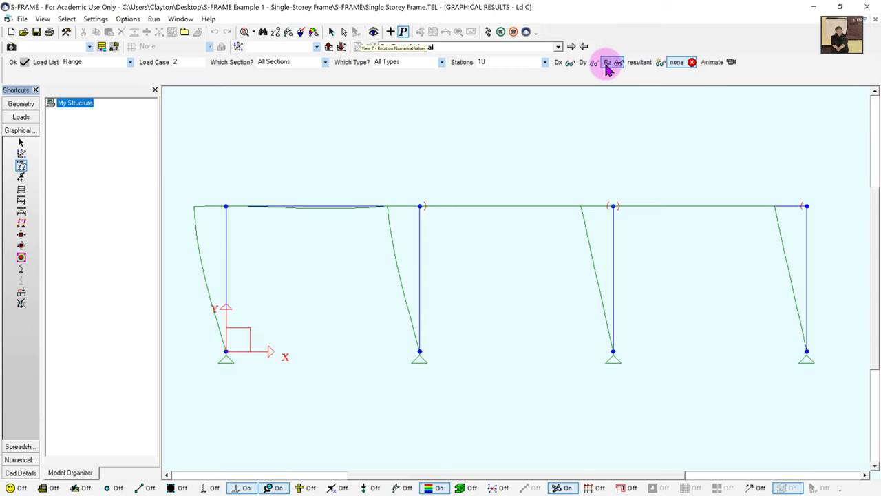
click(563, 65)
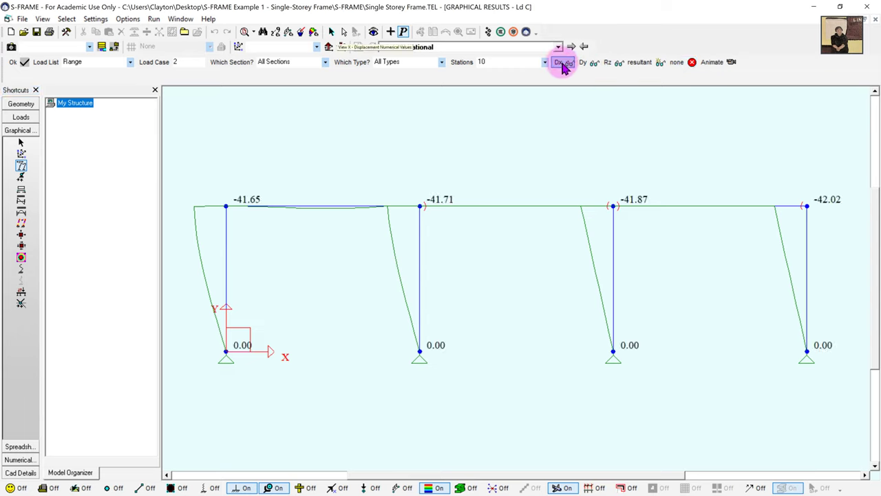
mouse_move(261, 206)
mouse_down()
mouse_move(227, 198)
mouse_move(195, 214)
mouse_up()
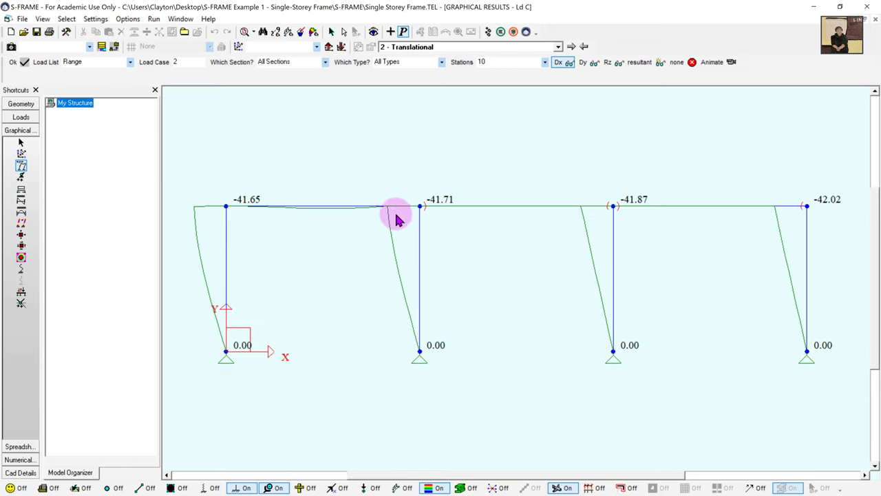
Step: Isolate the second column and examine its axial force and bending moment diagrams for the Translational case
click(344, 34)
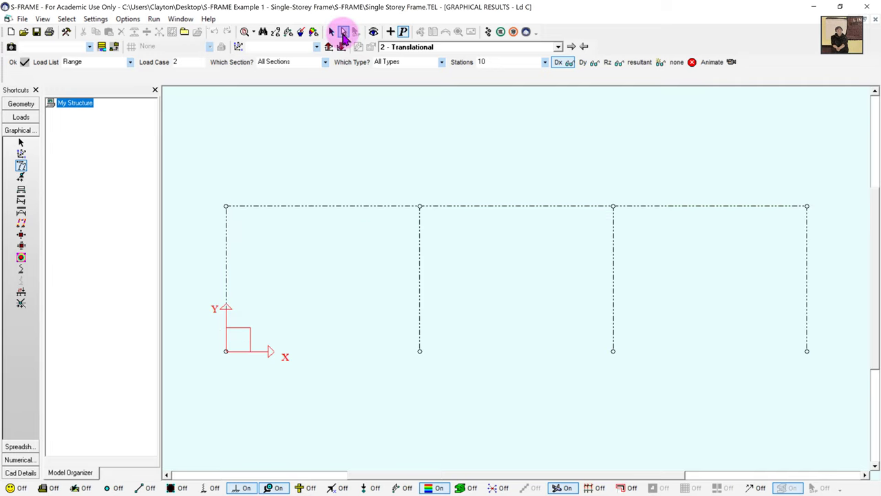
click(20, 142)
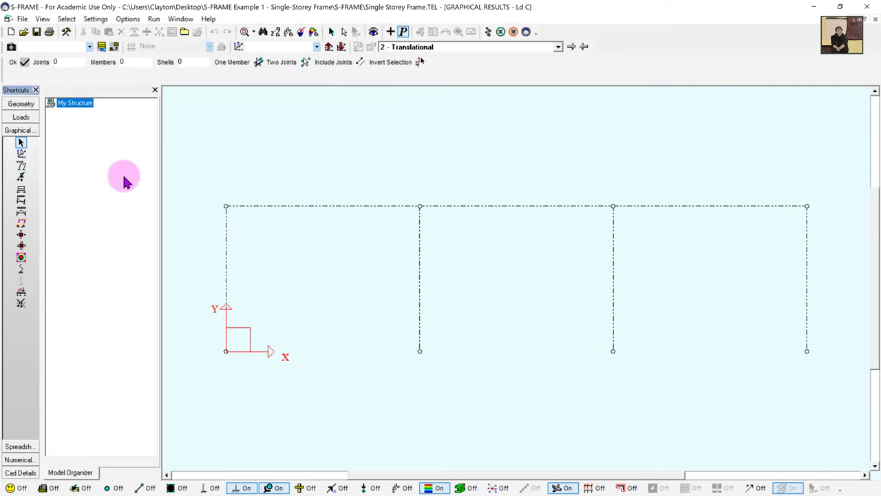
drag(405, 192, 443, 380)
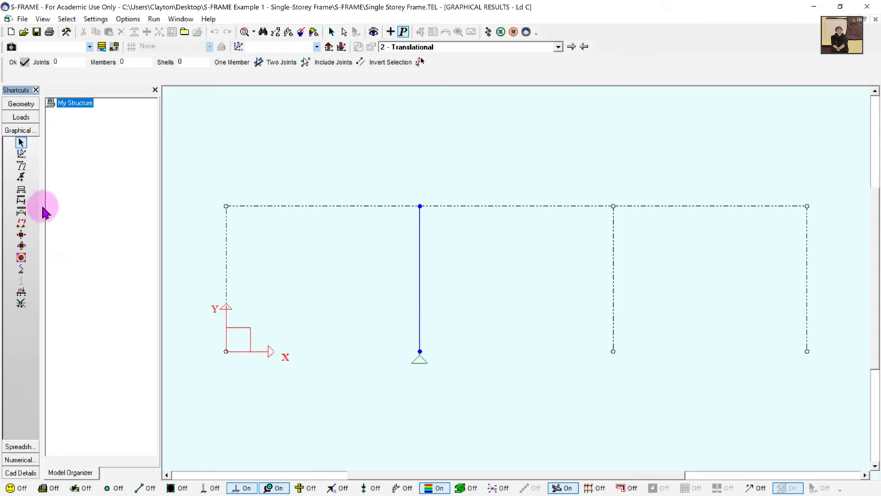
click(22, 190)
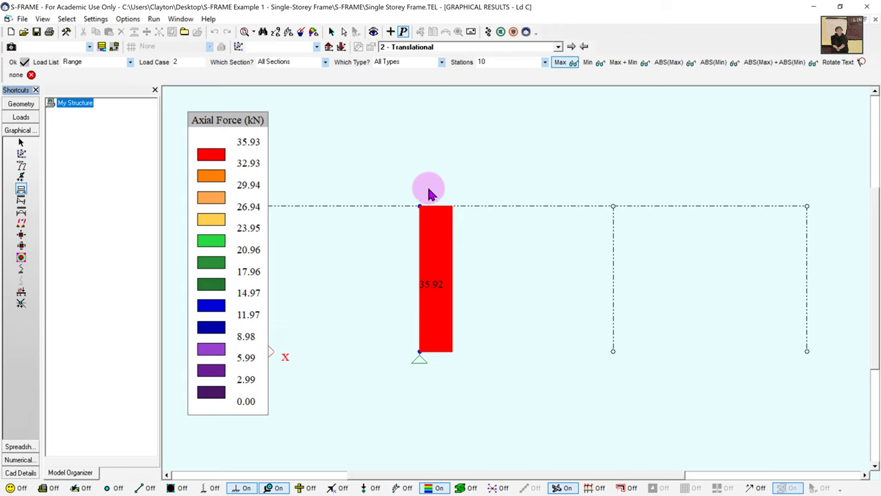
click(21, 212)
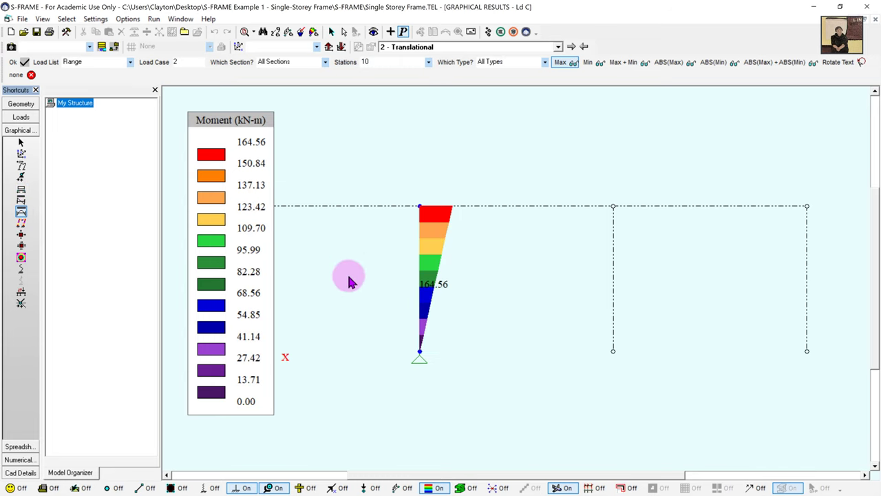
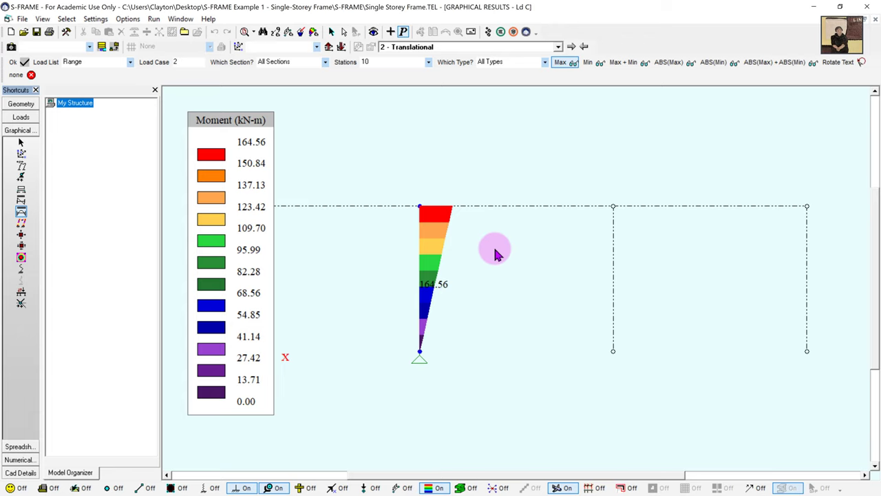
Step: Create a load case named Second-Order and apply a full uniform Y-Global load of -50 kN/m to all three beams
click(20, 118)
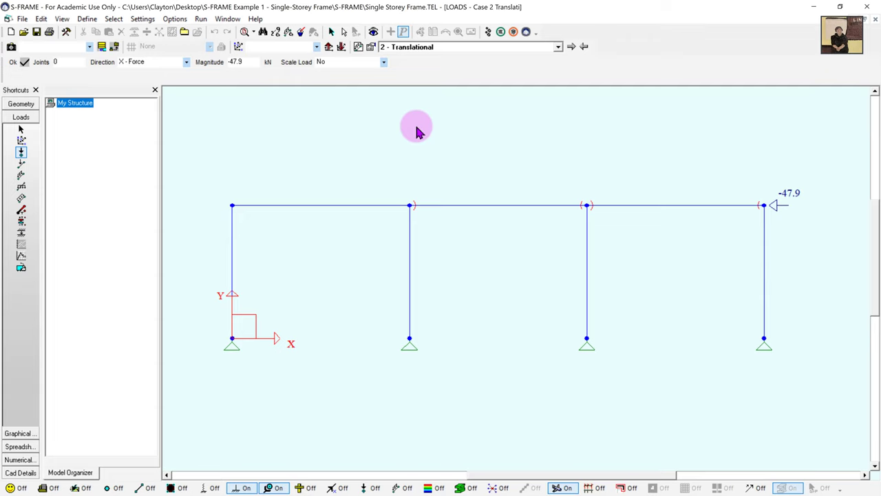
click(358, 49)
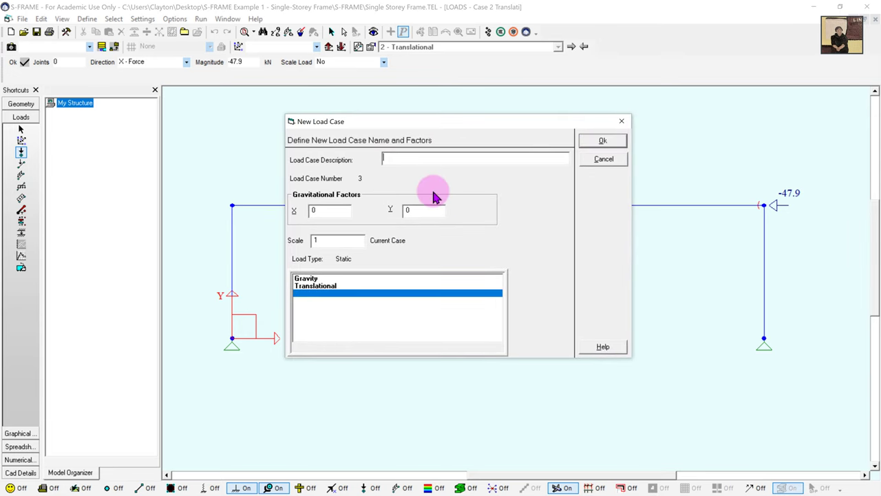
text(Second-Order)
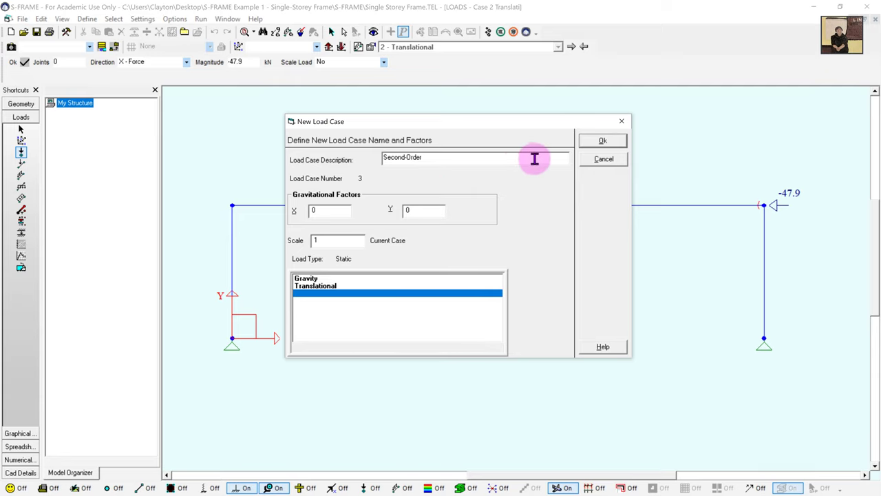
click(602, 140)
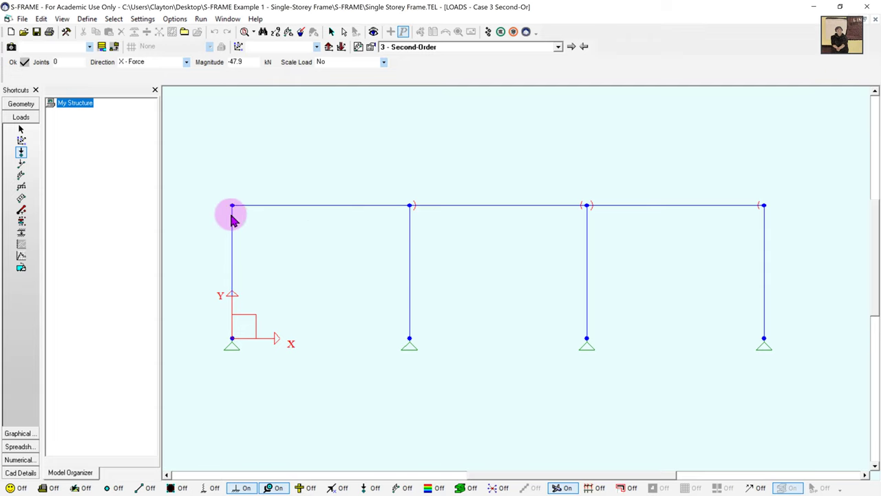
click(21, 176)
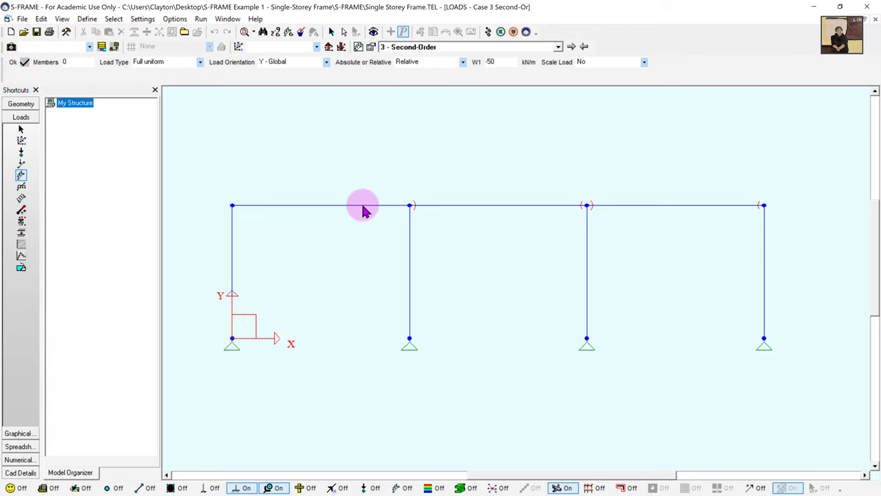
drag(363, 209, 632, 212)
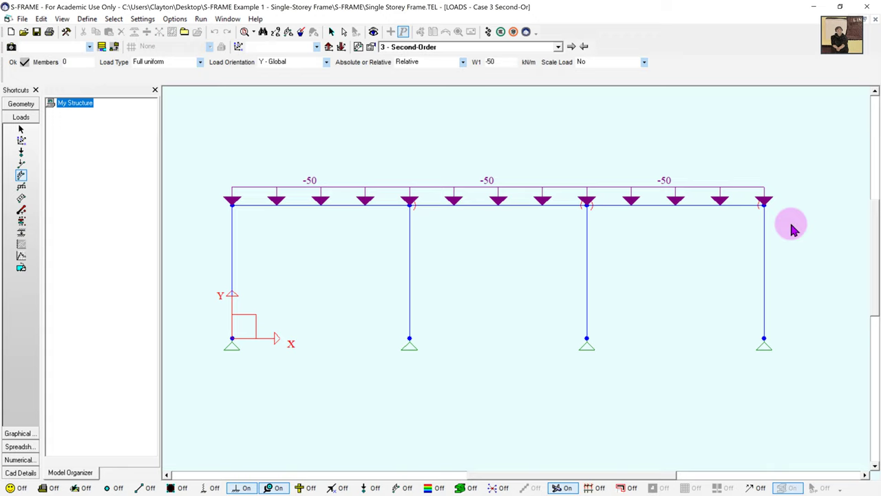
Step: In the Second-Order case, apply an X-Force joint load of -36 kN to the joint at the top of the fourth column
click(21, 154)
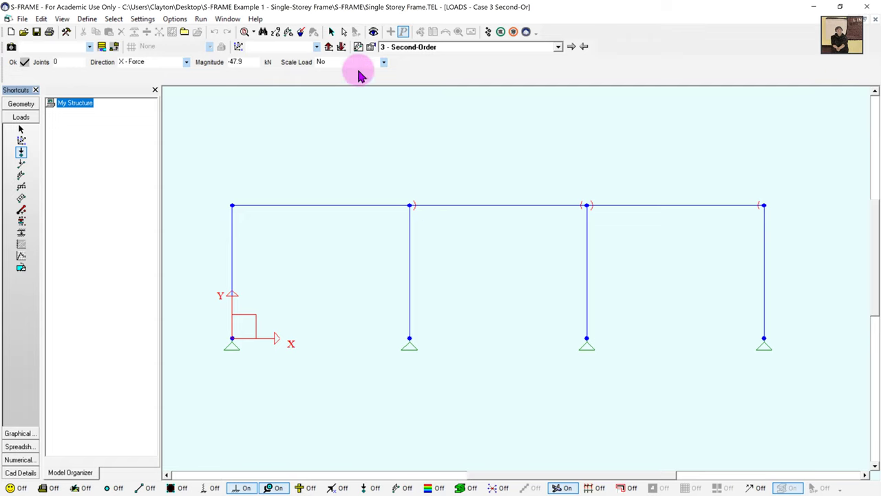
click(244, 62)
double_click(244, 63)
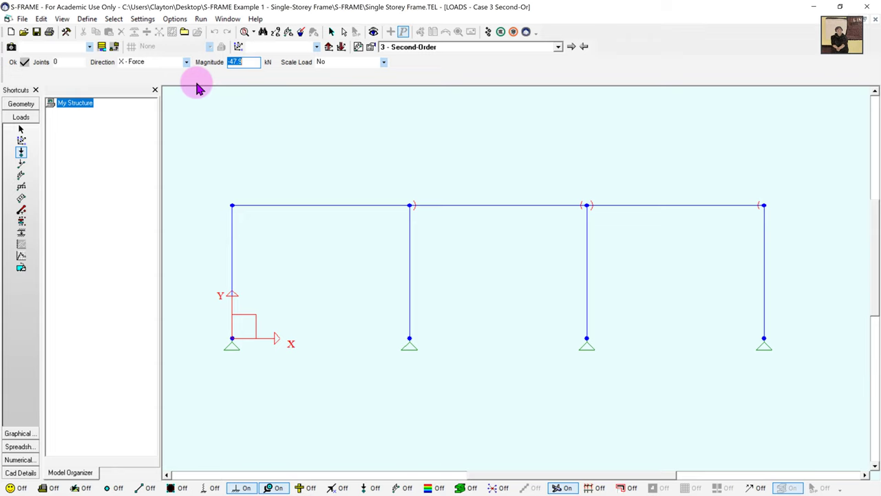
text(-36)
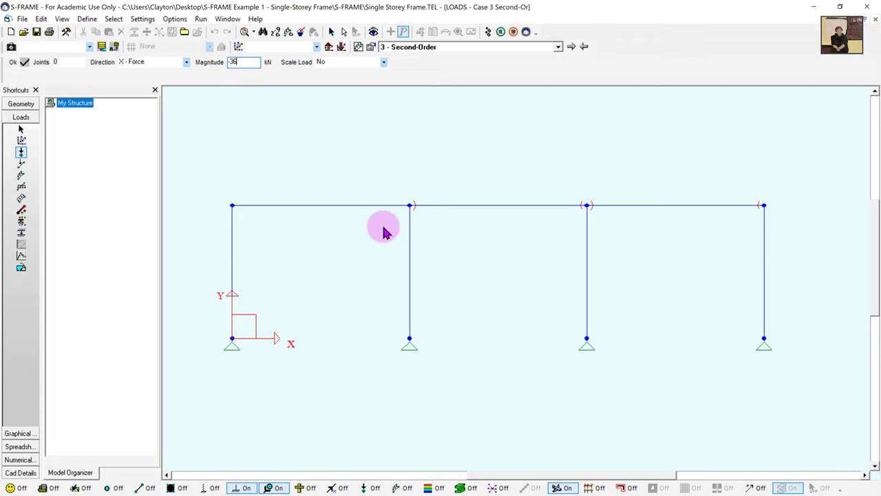
click(15, 62)
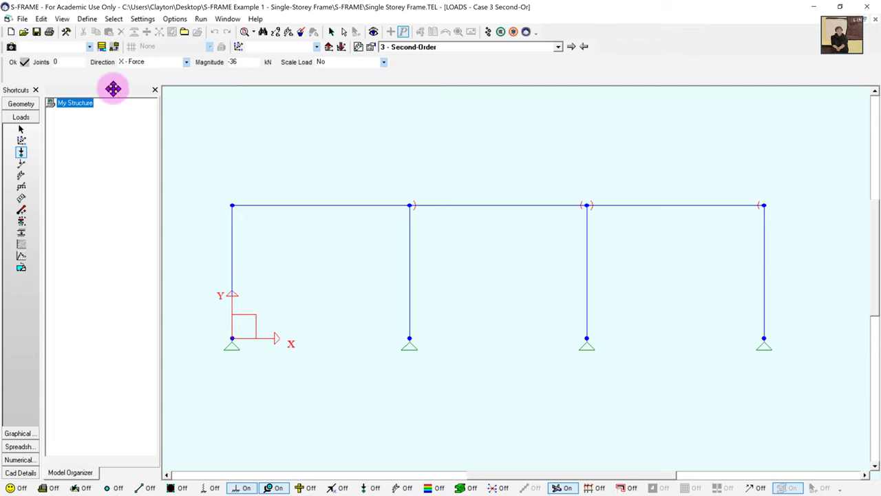
click(764, 206)
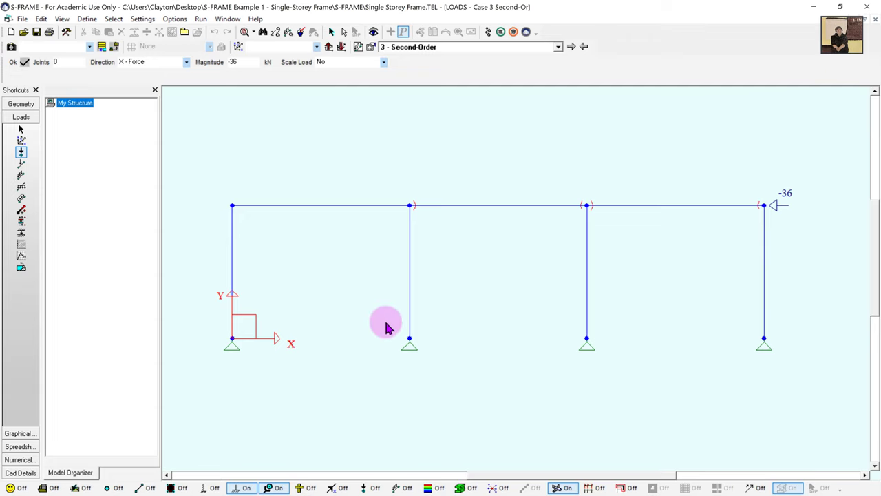
Step: Display the member and joint loads of the Second-Order case on the frame, and run a P-Delta Static analysis
click(401, 488)
click(368, 489)
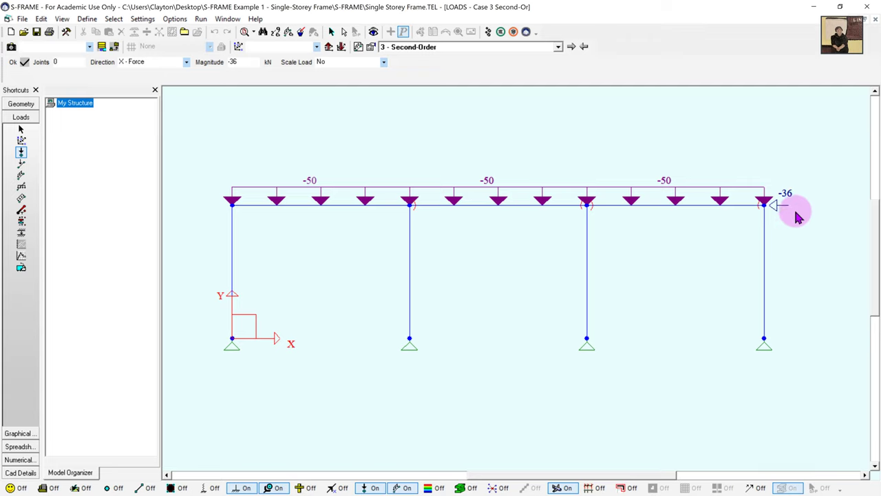
click(488, 33)
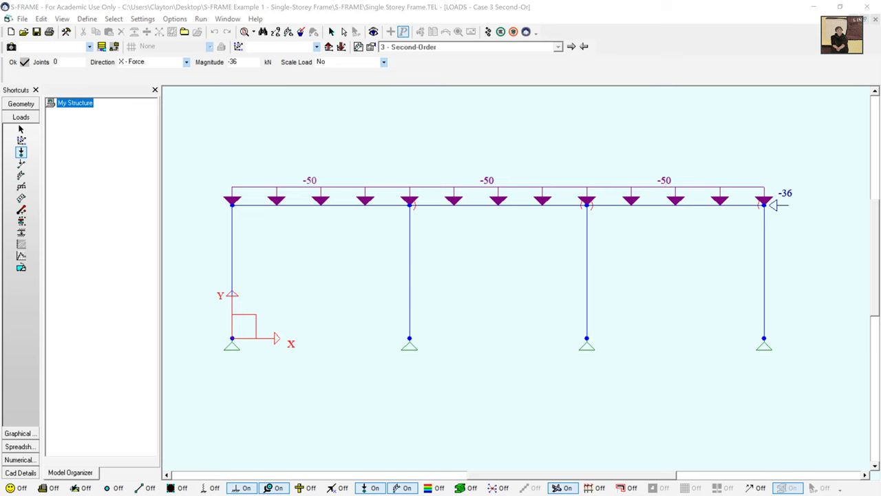
drag(610, 154, 649, 112)
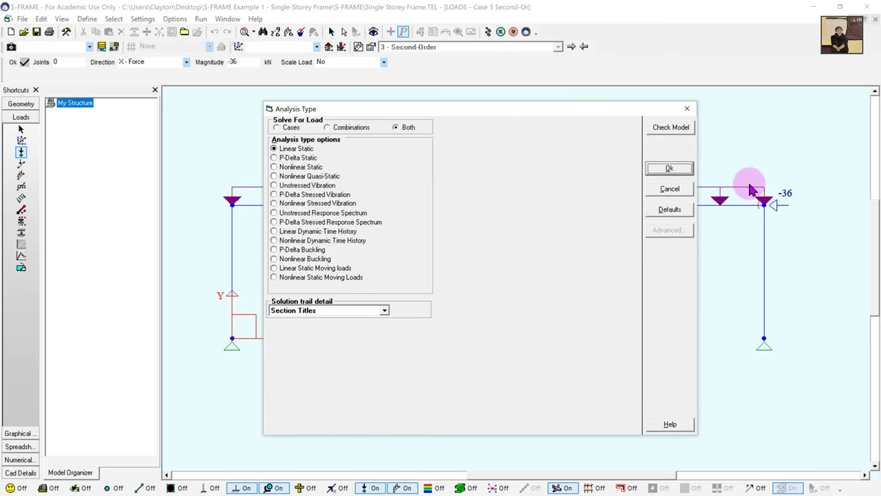
click(276, 158)
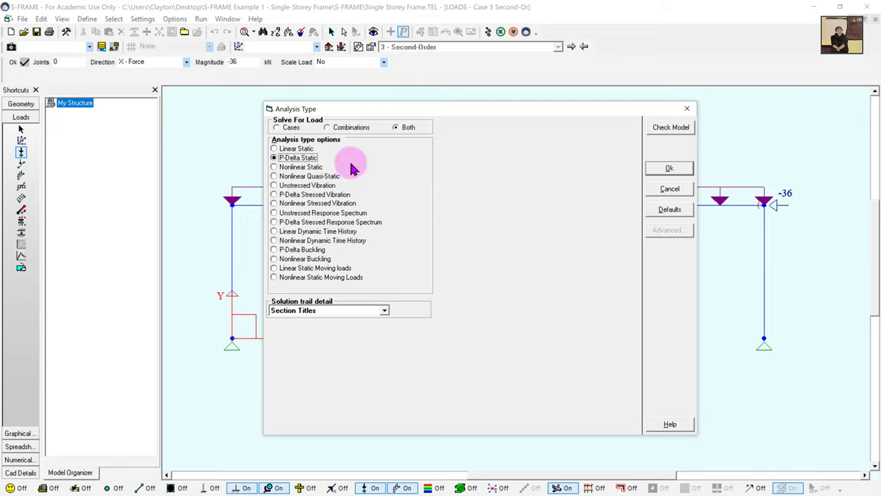
click(672, 170)
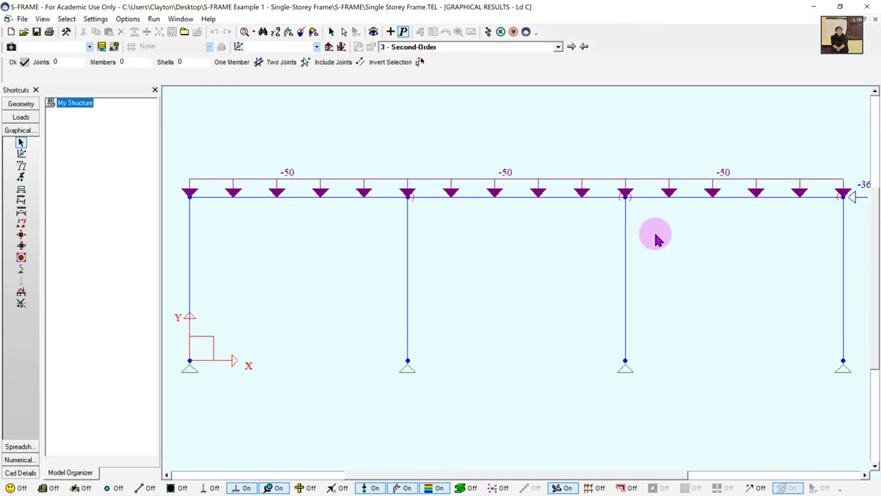
Step: Review the whole frame's X-displacements and its shear force, axial force and bending moment diagrams for the Second-Order case
scroll(649, 236, down, 1)
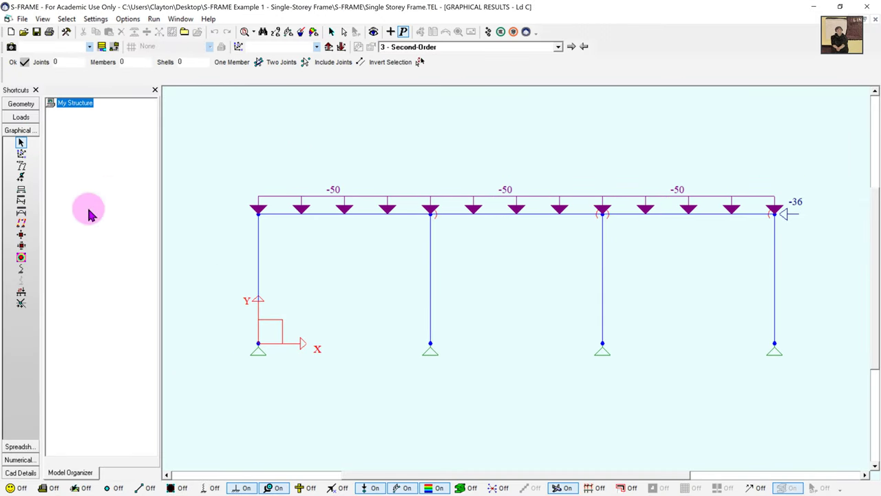
click(21, 166)
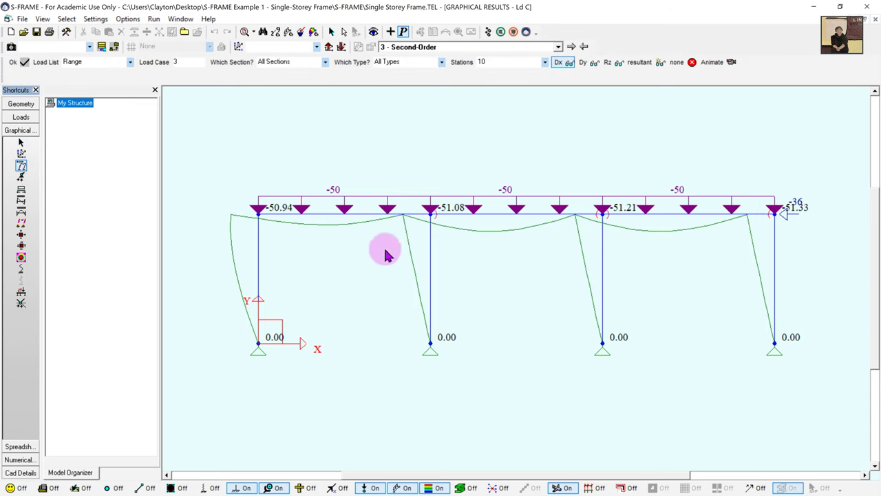
click(21, 200)
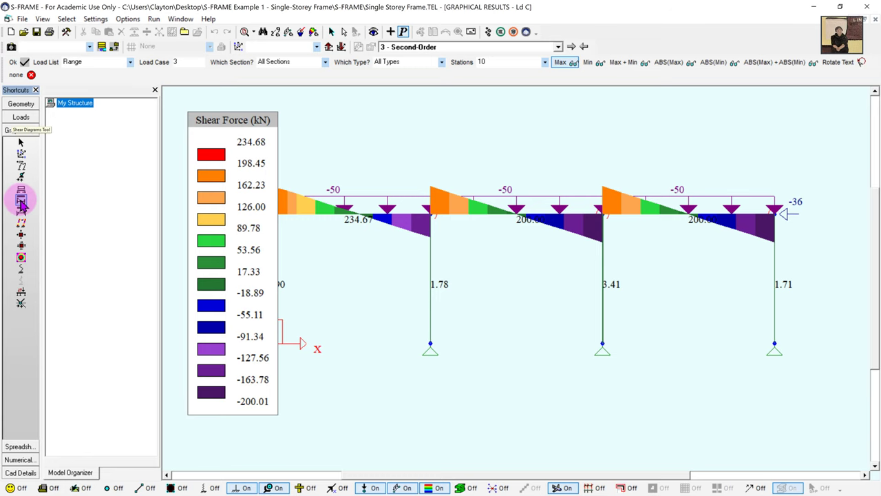
scroll(517, 248, down, 1)
middle_drag(508, 250, 588, 259)
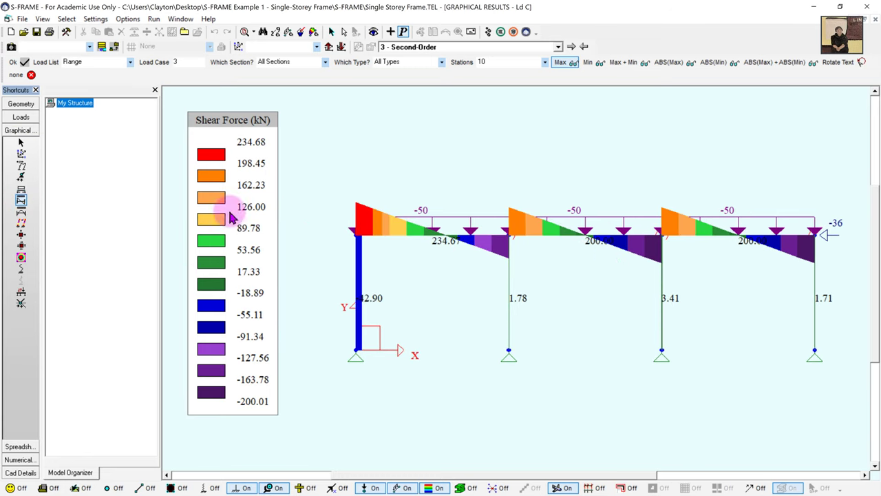
click(20, 188)
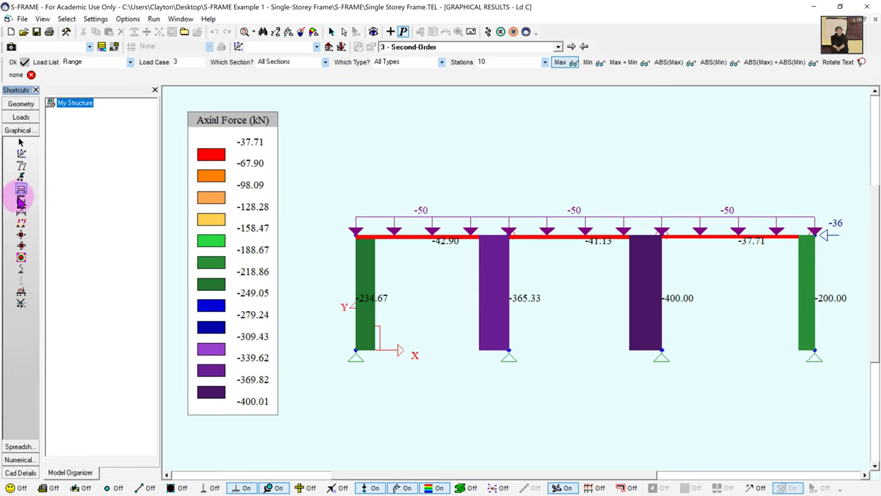
click(21, 213)
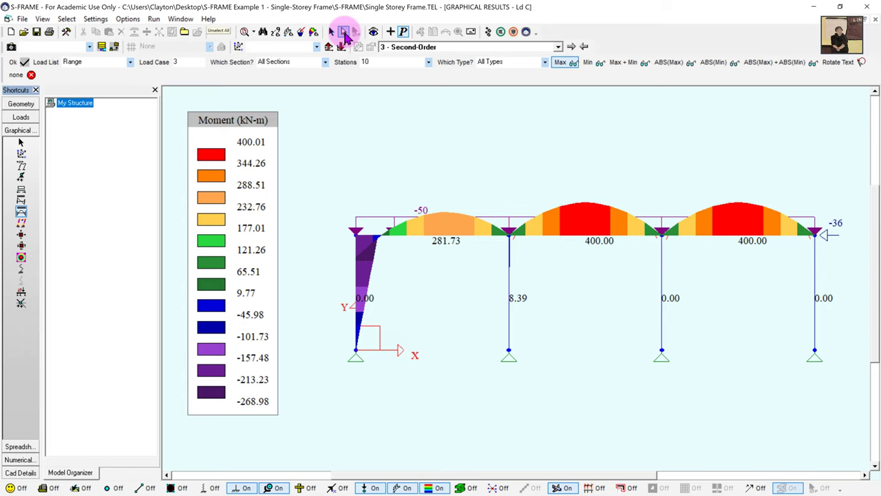
Step: Isolate the second column and examine its bending moment diagram for the Second-Order case
click(344, 33)
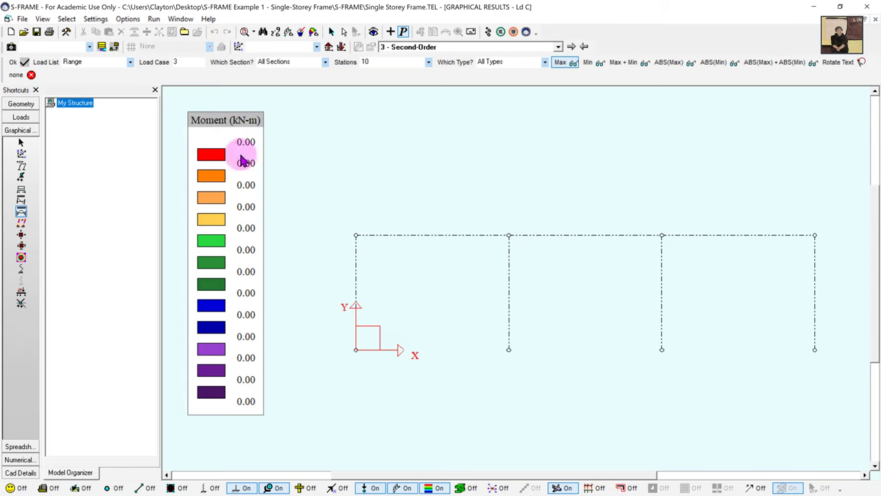
click(21, 144)
drag(498, 222, 531, 369)
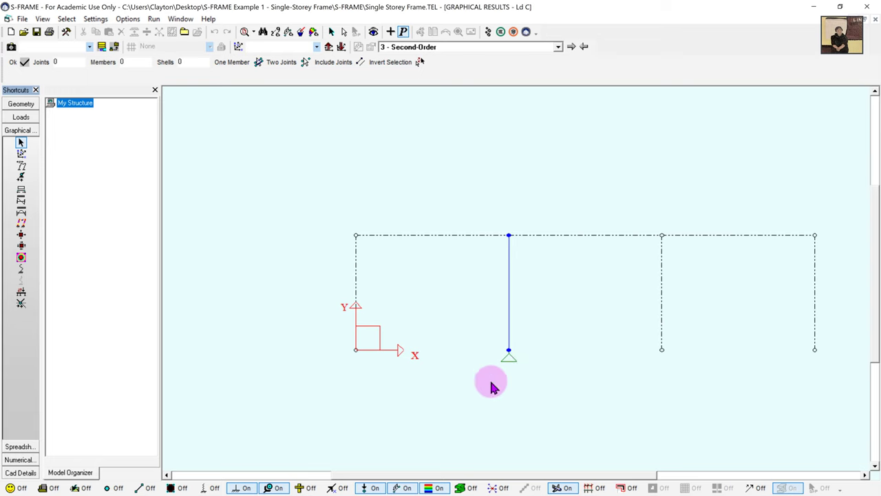
click(21, 211)
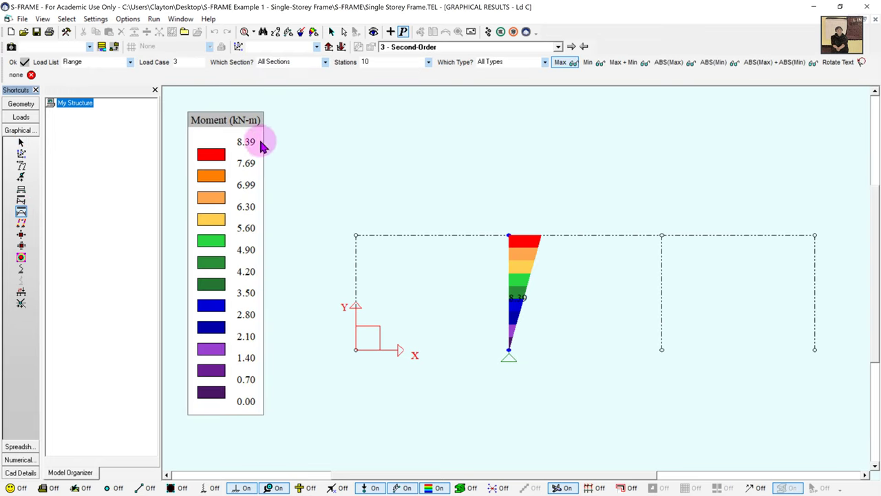